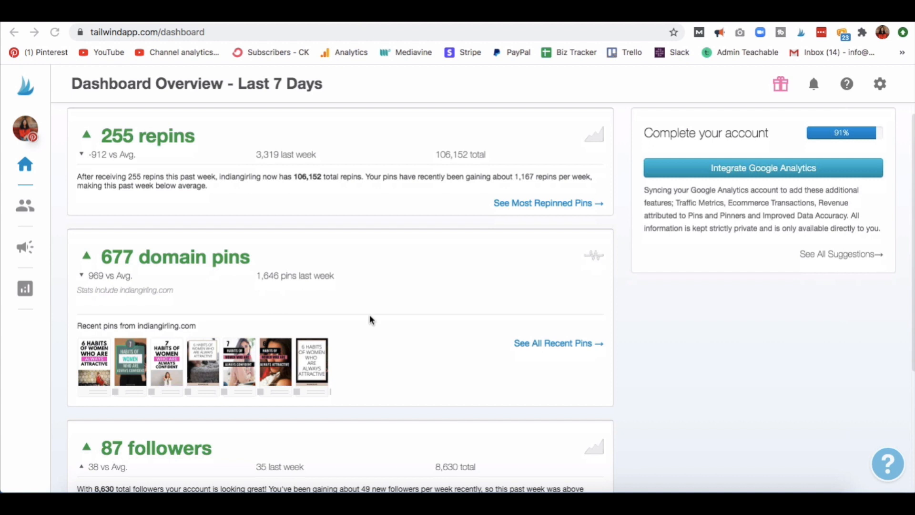
Review the last seven days' repins, domain pins, followers and recent comments on the dashboard overview.
{"action": "scroll", "coordinate": [369, 317], "scroll_direction": "down", "scroll_amount": 3}
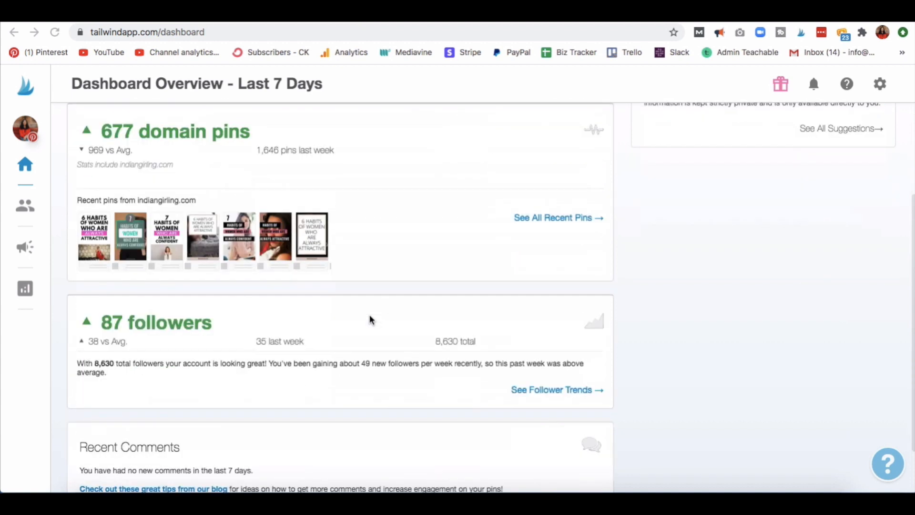
{"action": "scroll", "coordinate": [371, 320], "scroll_direction": "down", "scroll_amount": 2}
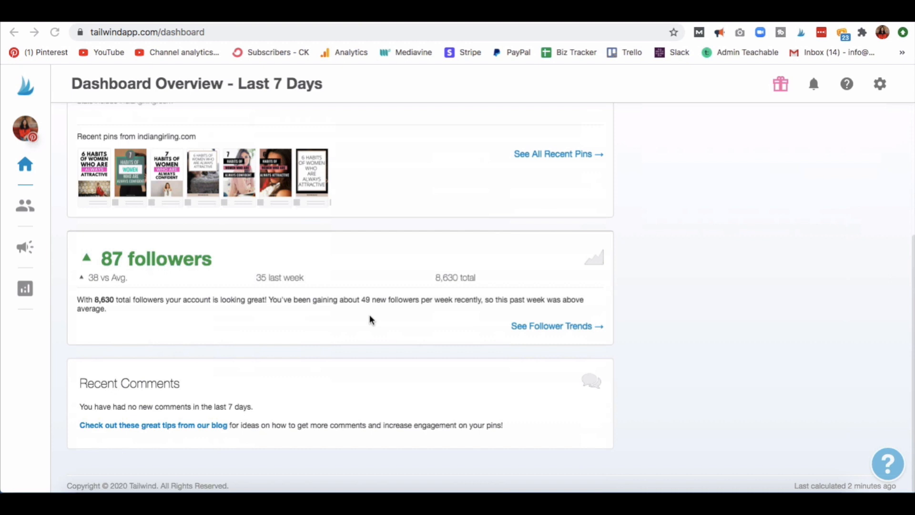
{"action": "scroll", "coordinate": [370, 318], "scroll_direction": "up", "scroll_amount": 5}
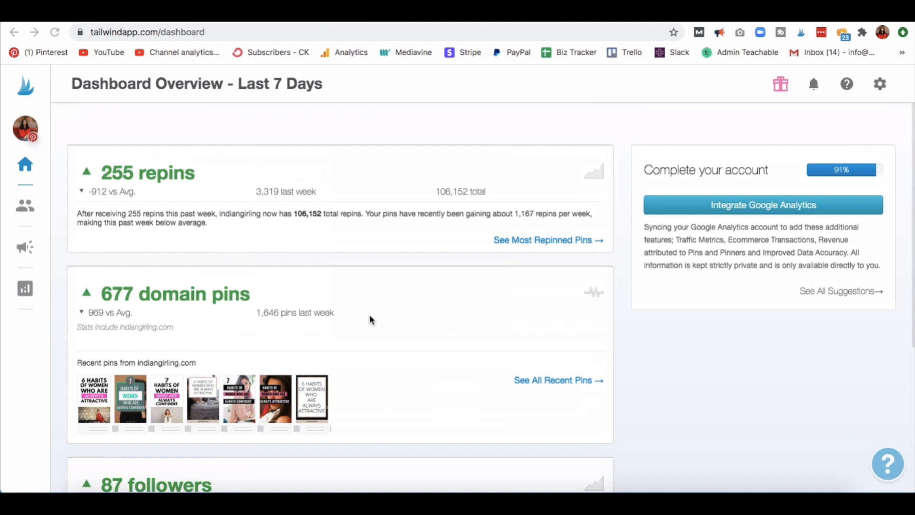
{"action": "scroll", "coordinate": [371, 318], "scroll_direction": "down", "scroll_amount": 2}
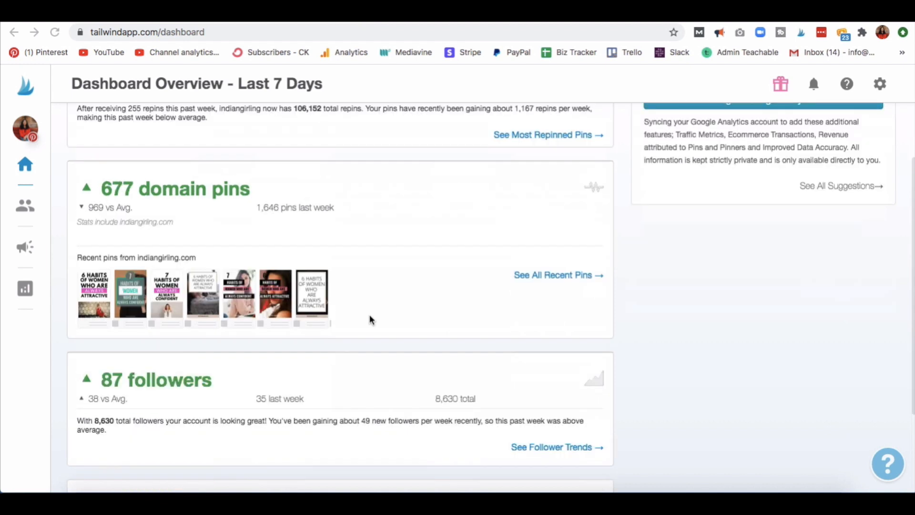
{"action": "scroll", "coordinate": [370, 318], "scroll_direction": "down", "scroll_amount": 2}
{"action": "scroll", "coordinate": [370, 318], "scroll_direction": "up", "scroll_amount": 2}
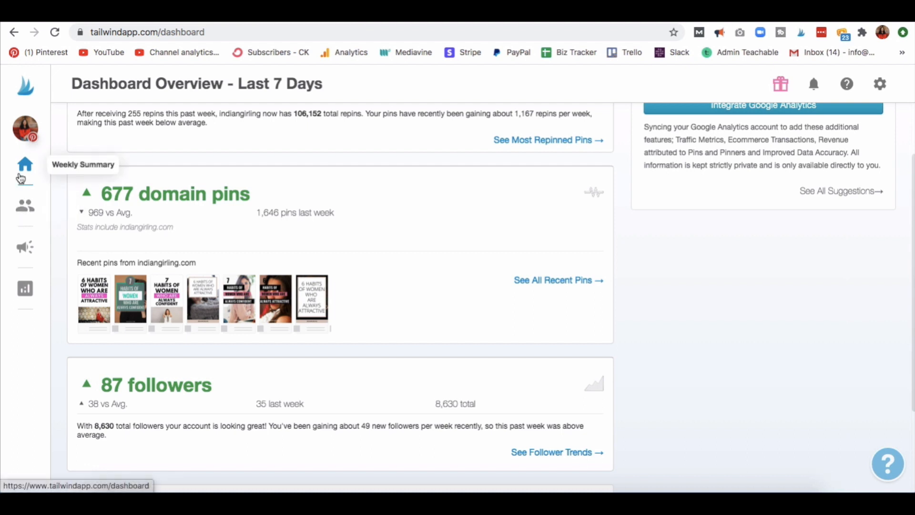
Open the Tribes page and decline the offer to enable browser notifications.
{"action": "left_click", "coordinate": [28, 206]}
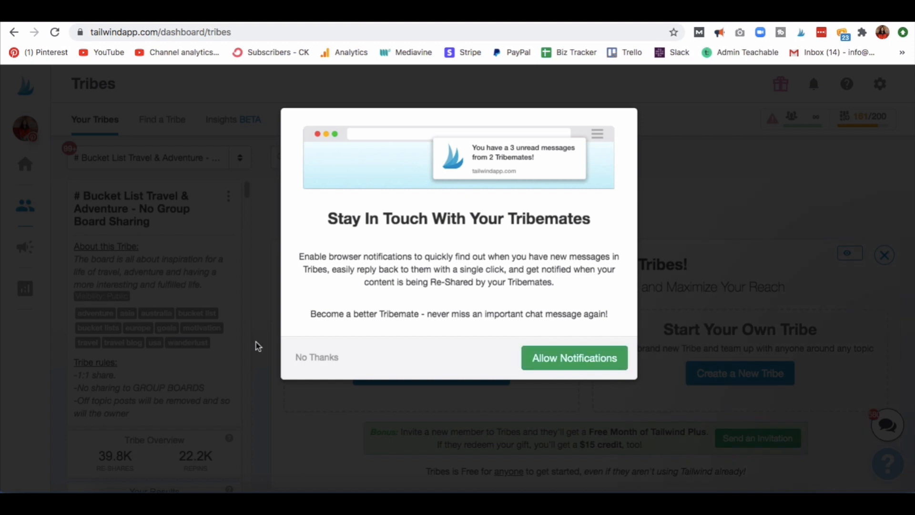
{"action": "left_click", "coordinate": [307, 360]}
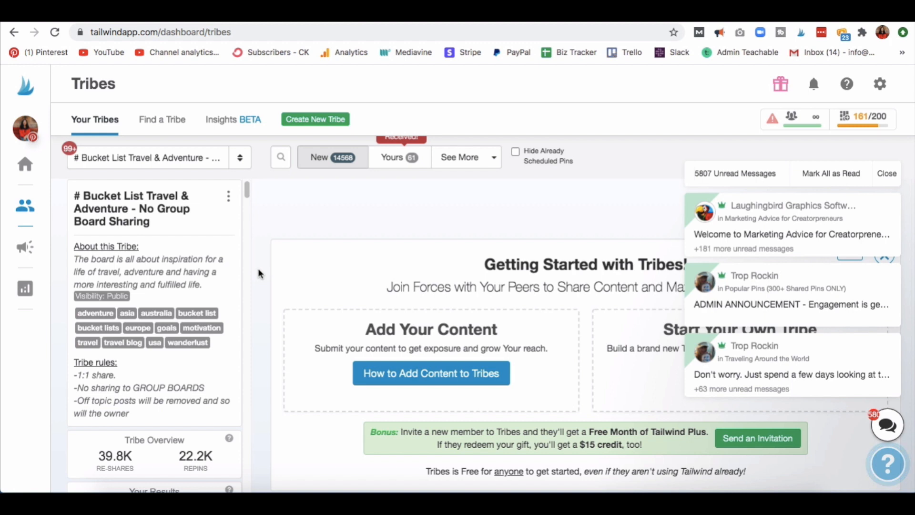
Browse the new pins shared in the Bucket List Travel & Adventure tribe, including their descriptions and source links.
{"action": "scroll", "coordinate": [259, 270], "scroll_direction": "down", "scroll_amount": 4}
{"action": "scroll", "coordinate": [258, 270], "scroll_direction": "down", "scroll_amount": 6}
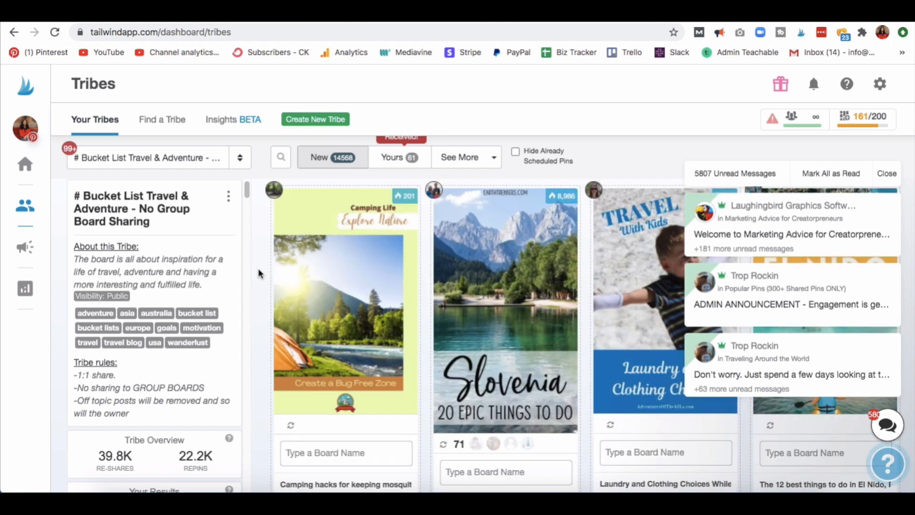
{"action": "scroll", "coordinate": [258, 273], "scroll_direction": "down", "scroll_amount": 6}
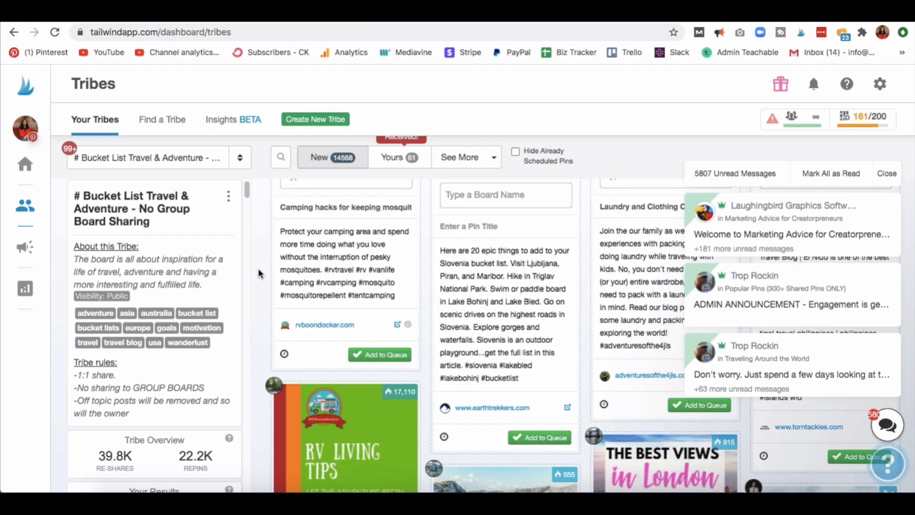
{"action": "scroll", "coordinate": [258, 272], "scroll_direction": "down", "scroll_amount": 2}
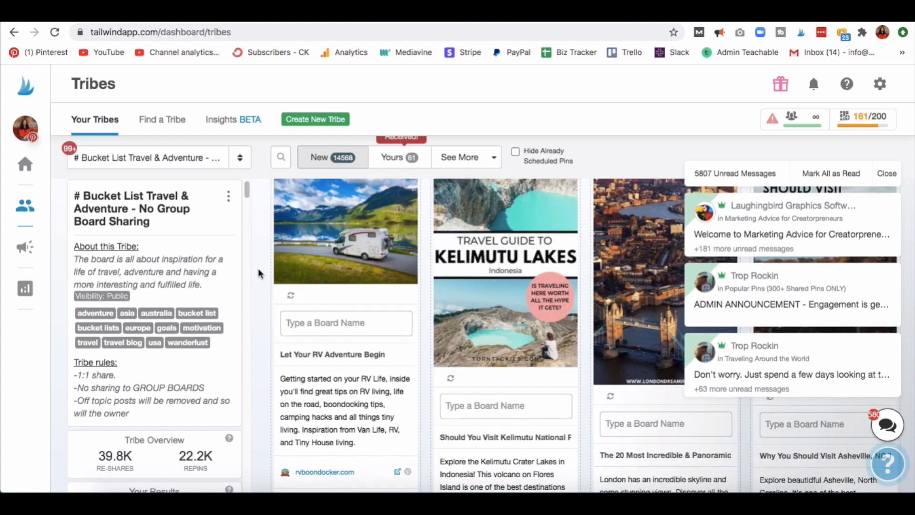
{"action": "scroll", "coordinate": [258, 273], "scroll_direction": "down", "scroll_amount": 2}
{"action": "scroll", "coordinate": [258, 273], "scroll_direction": "down", "scroll_amount": 2}
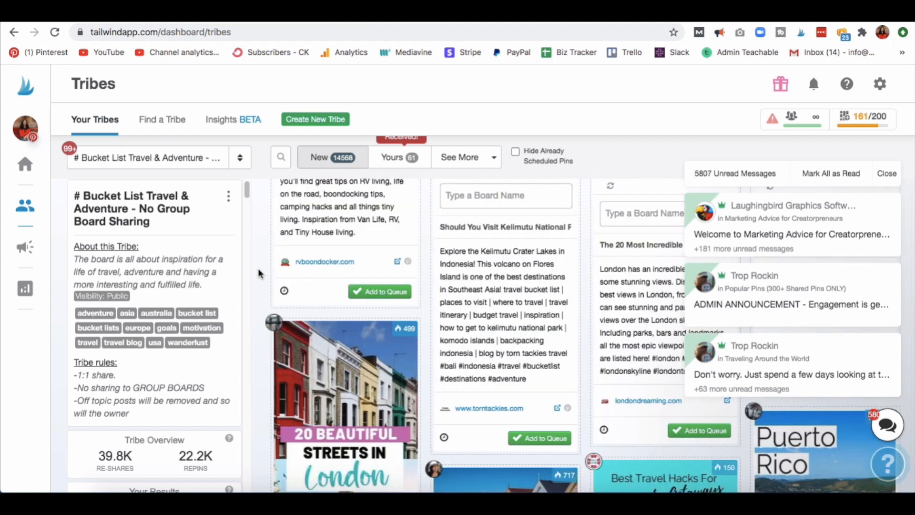
{"action": "scroll", "coordinate": [258, 273], "scroll_direction": "down", "scroll_amount": 5}
{"action": "scroll", "coordinate": [258, 273], "scroll_direction": "up", "scroll_amount": 3}
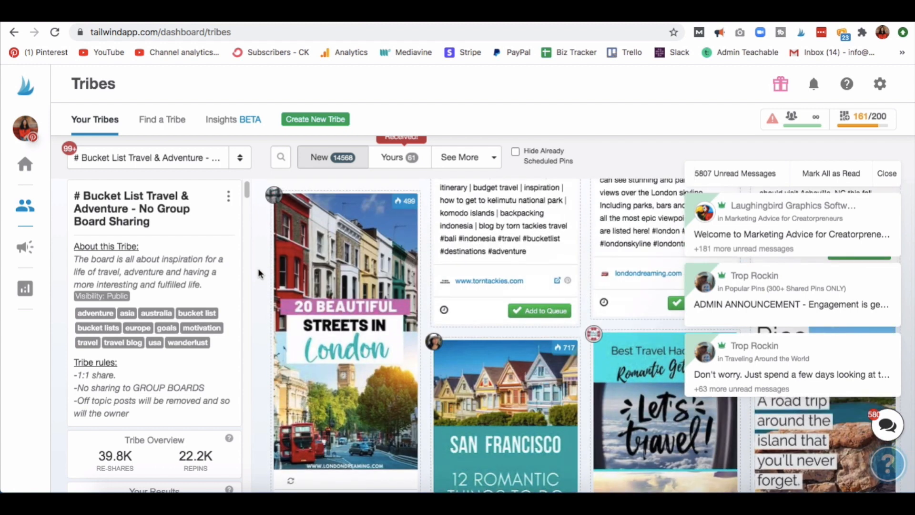
{"action": "scroll", "coordinate": [258, 273], "scroll_direction": "down", "scroll_amount": 1}
{"action": "scroll", "coordinate": [258, 269], "scroll_direction": "up", "scroll_amount": 1}
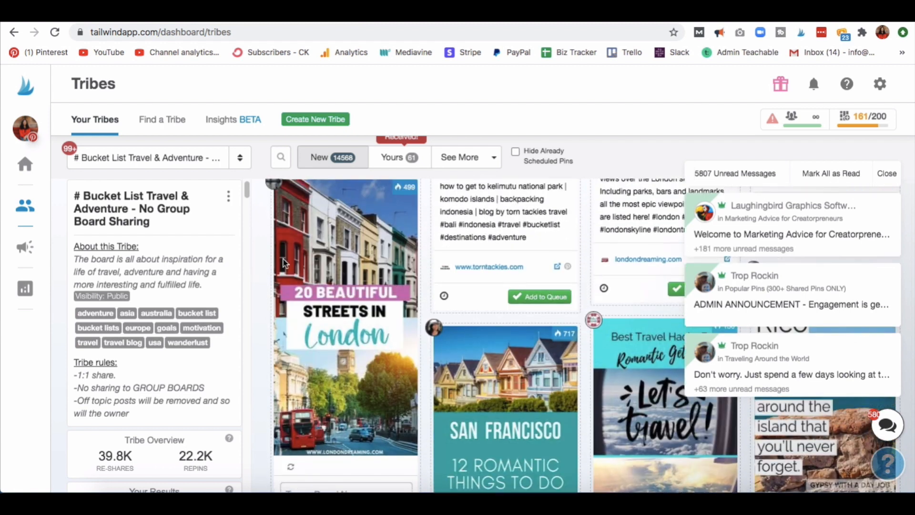
Check the popularity breakdown of the "20 Beautiful Streets in London" pin and look through further tribe pins.
{"action": "mouse_move", "coordinate": [404, 196]}
{"action": "scroll", "coordinate": [405, 202], "scroll_direction": "up", "scroll_amount": 1}
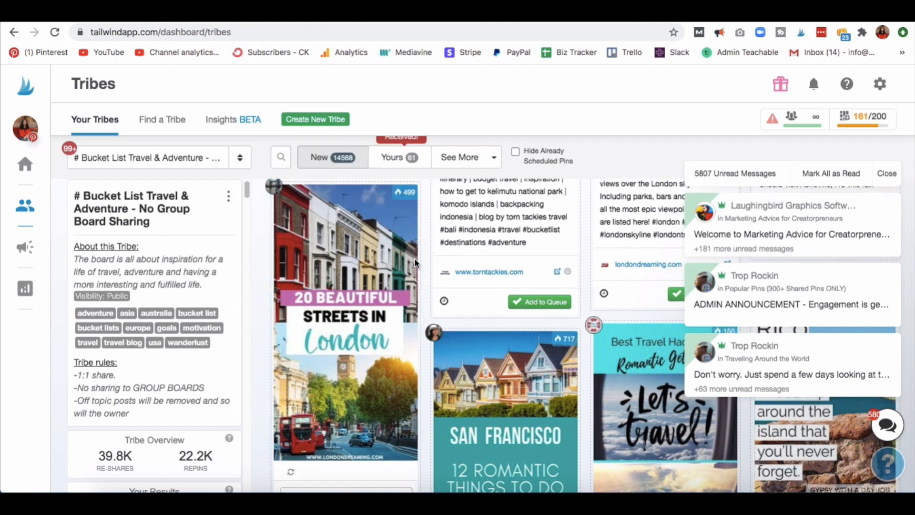
{"action": "mouse_move", "coordinate": [409, 211]}
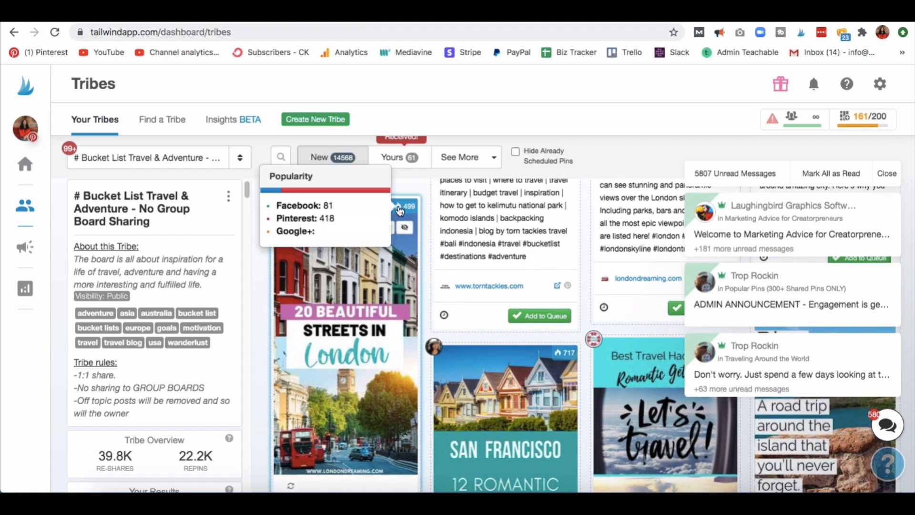
{"action": "scroll", "coordinate": [487, 326], "scroll_direction": "down", "scroll_amount": 5}
{"action": "scroll", "coordinate": [487, 326], "scroll_direction": "down", "scroll_amount": 10}
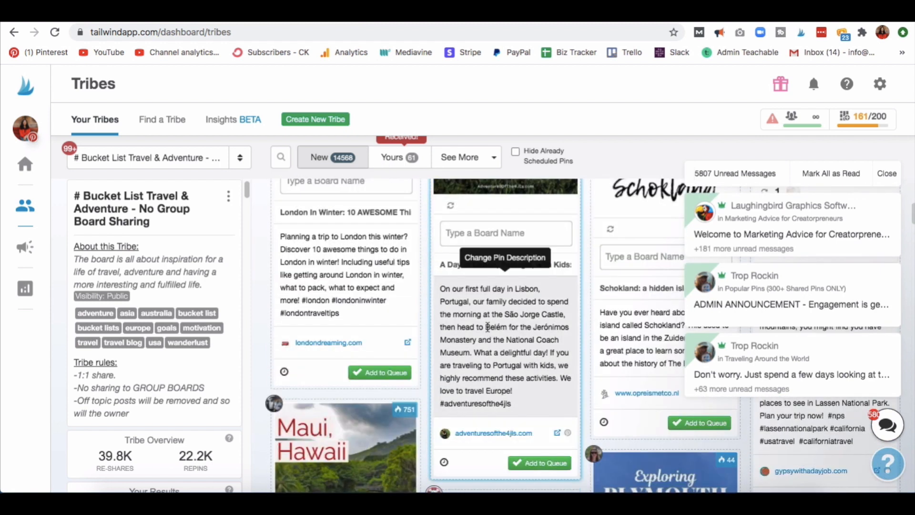
{"action": "scroll", "coordinate": [487, 327], "scroll_direction": "down", "scroll_amount": 3}
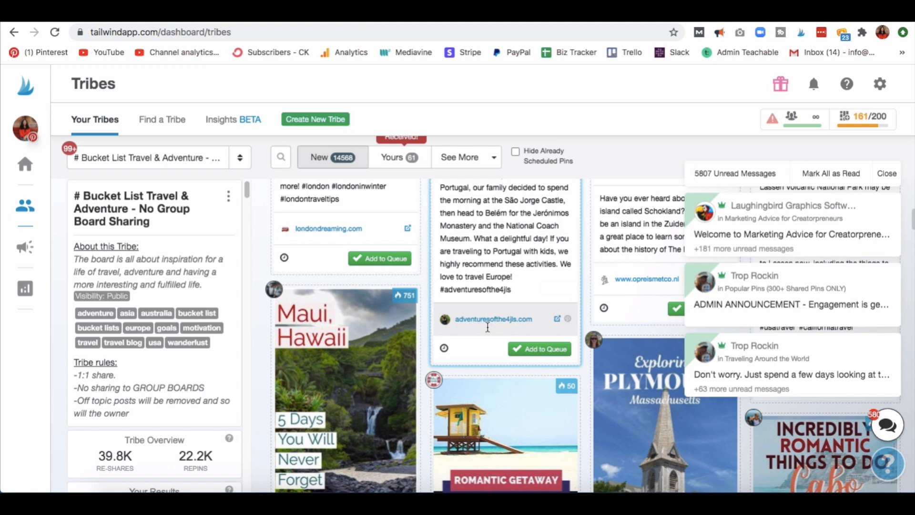
Open the Publisher's scheduled pins and examine the upcoming days in the schedule overview.
{"action": "left_click", "coordinate": [25, 250]}
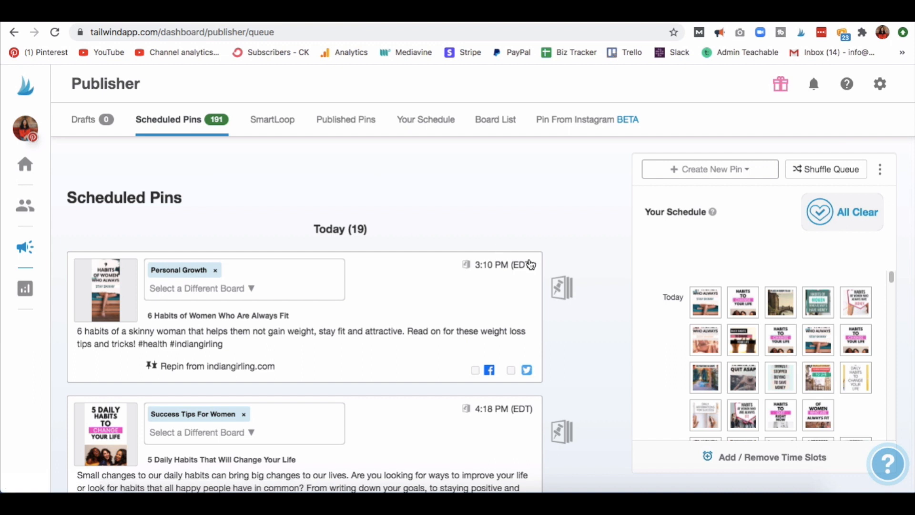
{"action": "mouse_move", "coordinate": [592, 333]}
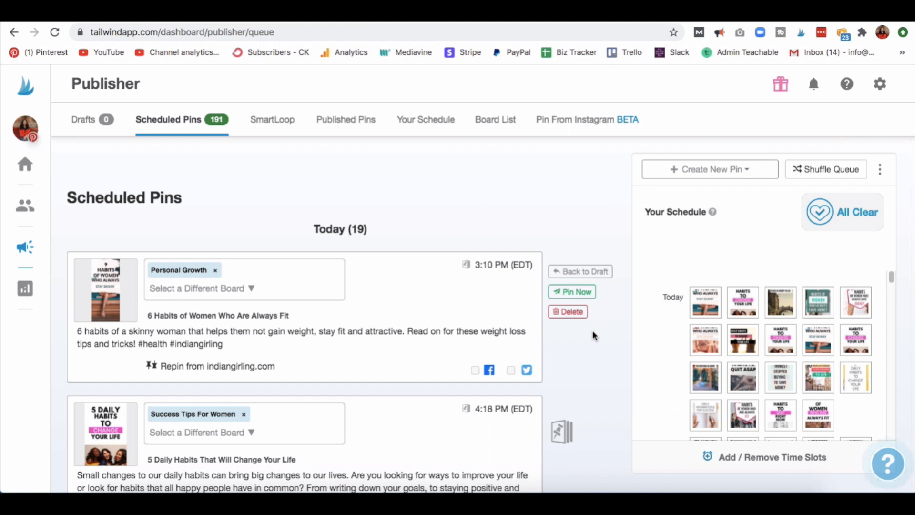
{"action": "scroll", "coordinate": [646, 339], "scroll_direction": "down", "scroll_amount": 5}
{"action": "scroll", "coordinate": [646, 344], "scroll_direction": "down", "scroll_amount": 5}
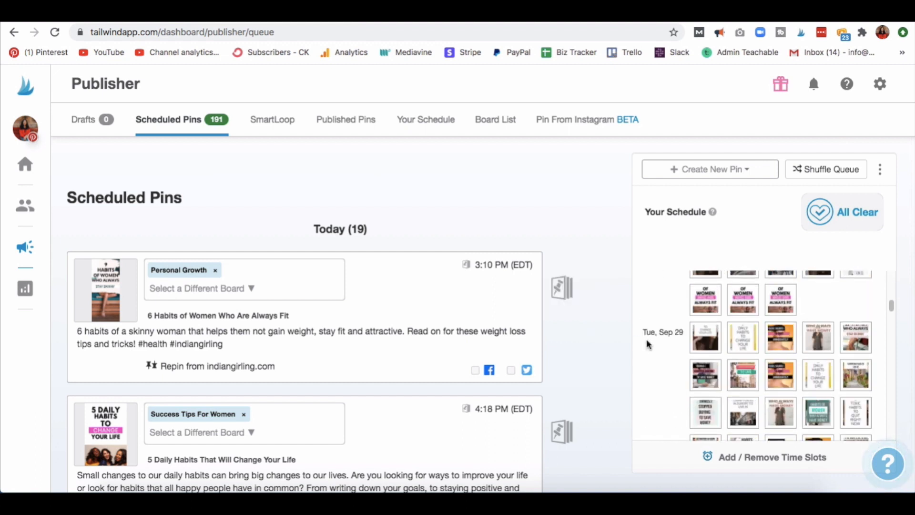
{"action": "scroll", "coordinate": [647, 344], "scroll_direction": "down", "scroll_amount": 8}
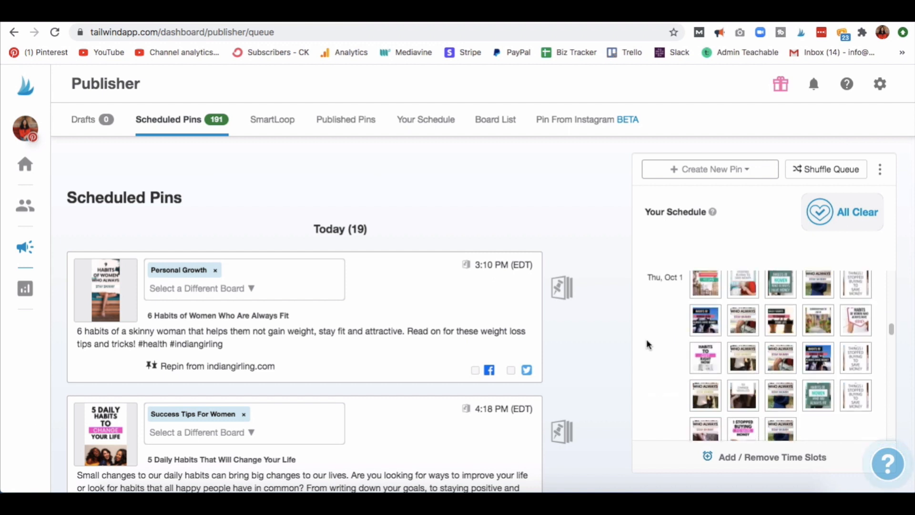
{"action": "scroll", "coordinate": [647, 344], "scroll_direction": "down", "scroll_amount": 3}
{"action": "scroll", "coordinate": [647, 344], "scroll_direction": "up", "scroll_amount": 8}
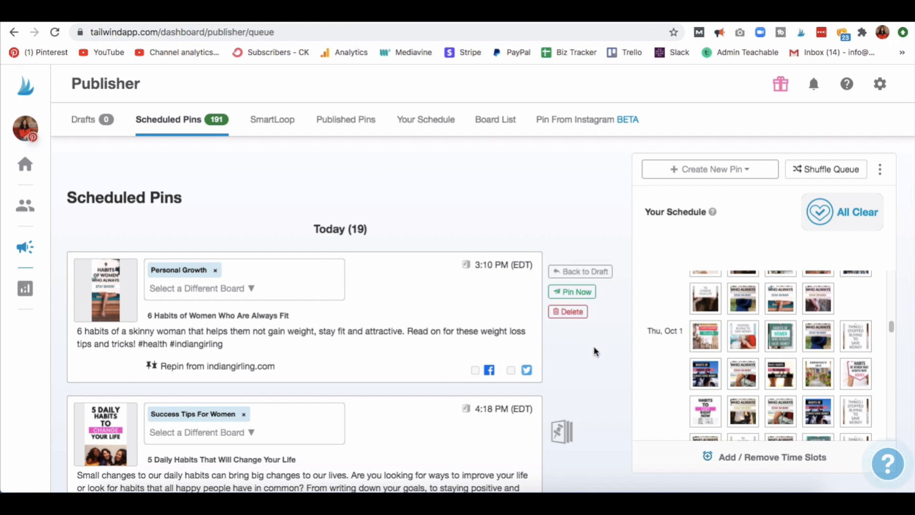
Review the boards, descriptions and posting times of today's scheduled pins, plus the schedule overview around October 2.
{"action": "scroll", "coordinate": [595, 352], "scroll_direction": "down", "scroll_amount": 2}
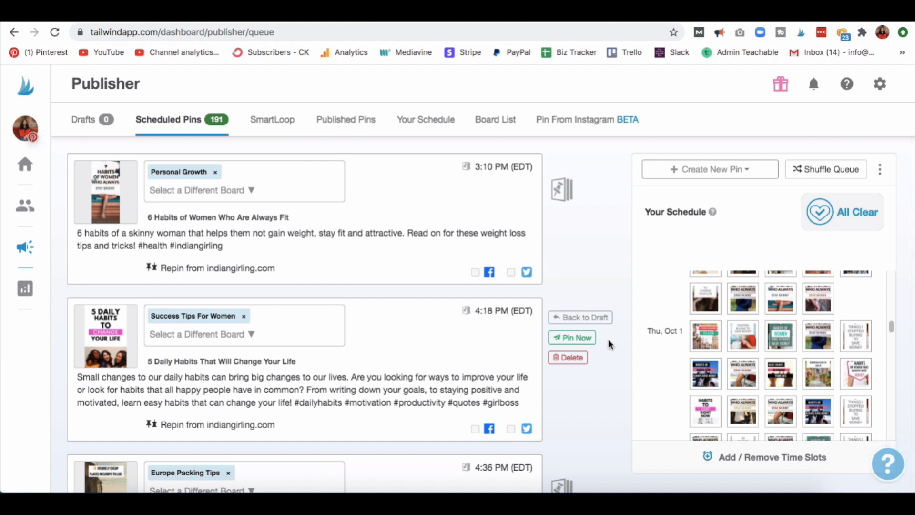
{"action": "scroll", "coordinate": [609, 345], "scroll_direction": "up", "scroll_amount": 3}
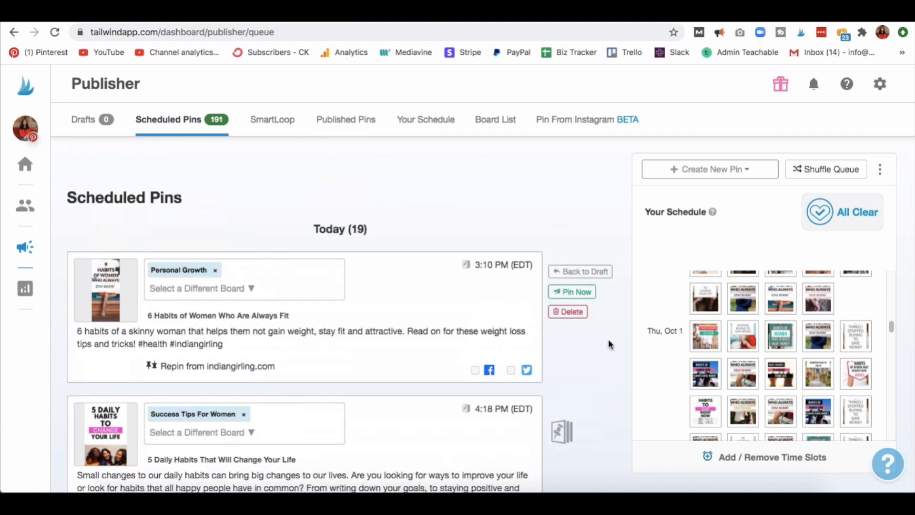
{"action": "scroll", "coordinate": [610, 344], "scroll_direction": "down", "scroll_amount": 3}
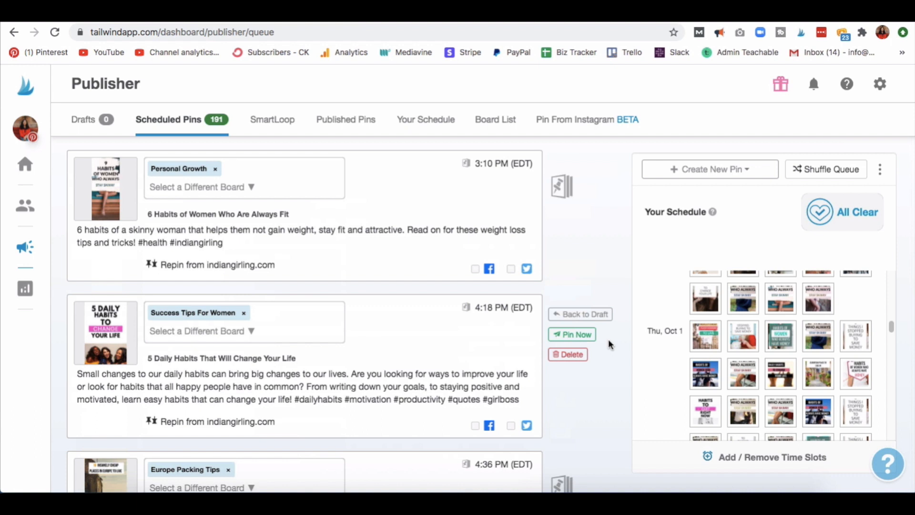
{"action": "scroll", "coordinate": [656, 365], "scroll_direction": "down", "scroll_amount": 3}
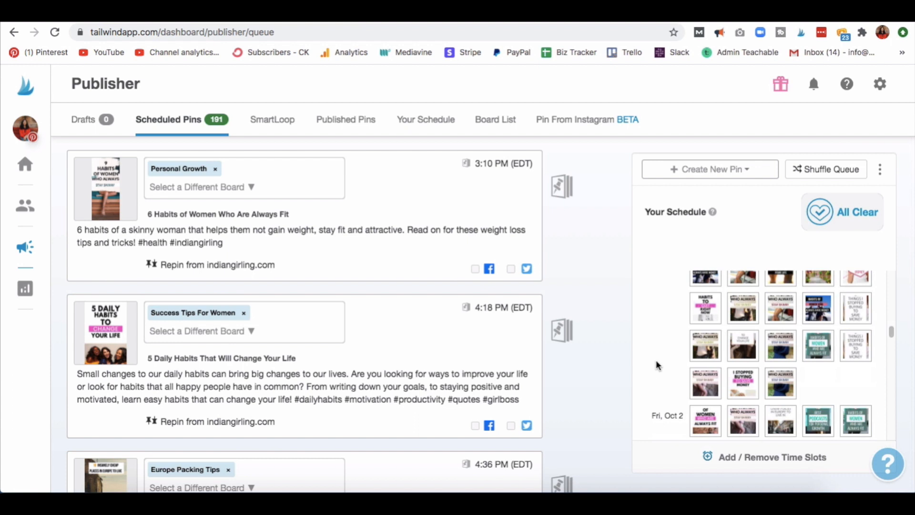
{"action": "scroll", "coordinate": [656, 365], "scroll_direction": "down", "scroll_amount": 1}
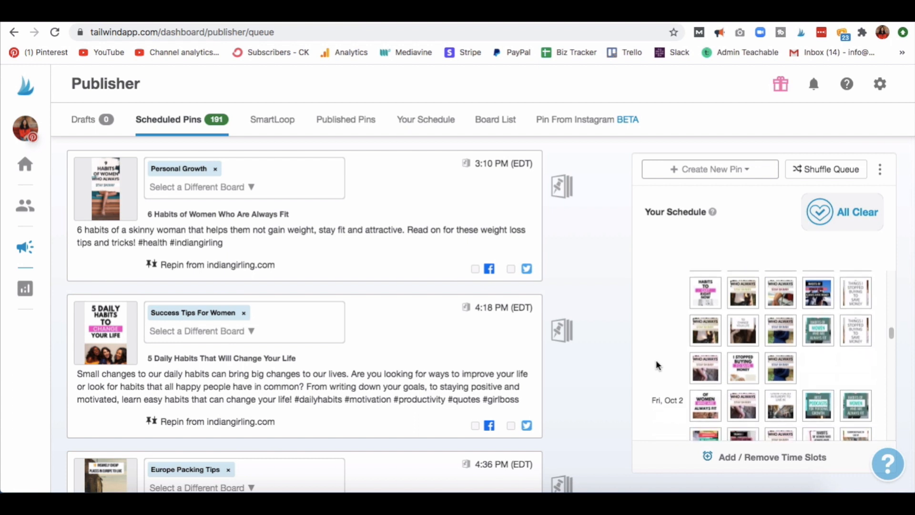
Open the weekly pinning schedule for managing time slots and examine the posting times set for each day.
{"action": "left_click", "coordinate": [738, 459]}
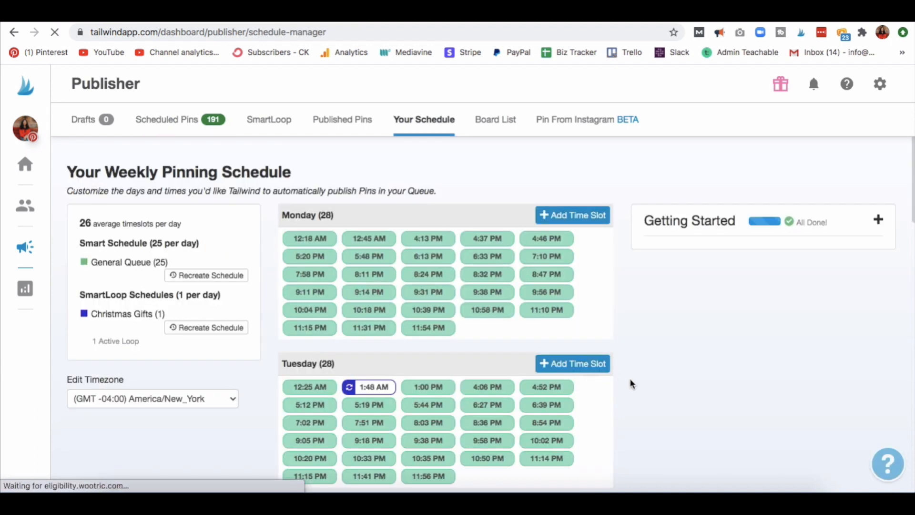
{"action": "scroll", "coordinate": [630, 384], "scroll_direction": "down", "scroll_amount": 4}
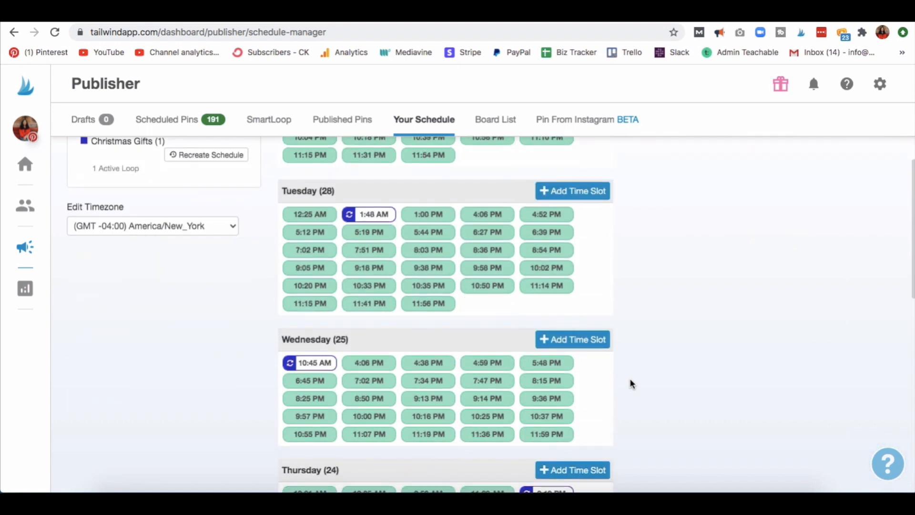
{"action": "scroll", "coordinate": [630, 383], "scroll_direction": "down", "scroll_amount": 6}
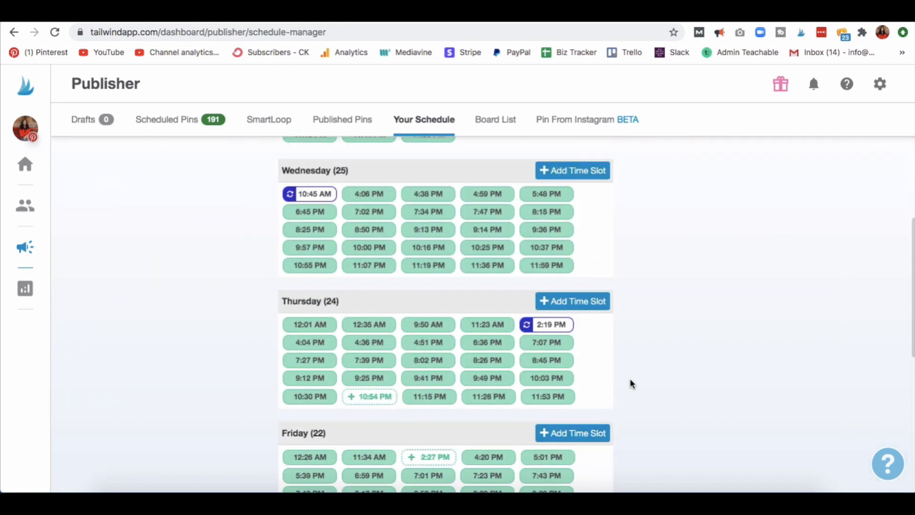
{"action": "scroll", "coordinate": [630, 380], "scroll_direction": "down", "scroll_amount": 1}
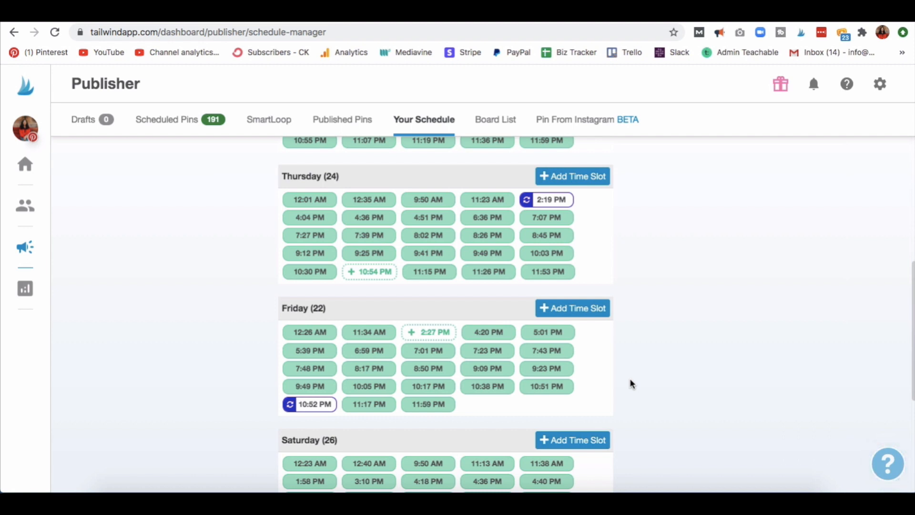
{"action": "scroll", "coordinate": [629, 380], "scroll_direction": "down", "scroll_amount": 1}
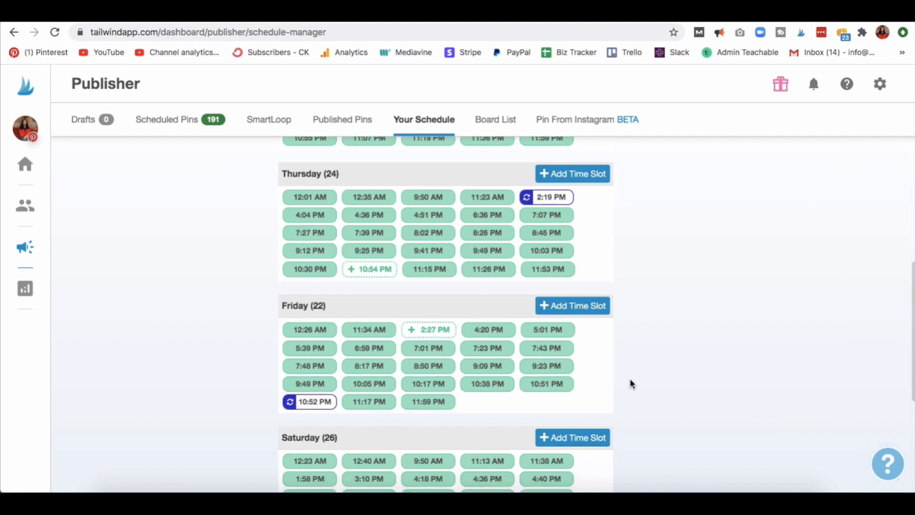
{"action": "scroll", "coordinate": [630, 380], "scroll_direction": "down", "scroll_amount": 5}
Add a 10:47 AM time slot to Monday in the General Queue schedule.
{"action": "scroll", "coordinate": [630, 380], "scroll_direction": "up", "scroll_amount": 10}
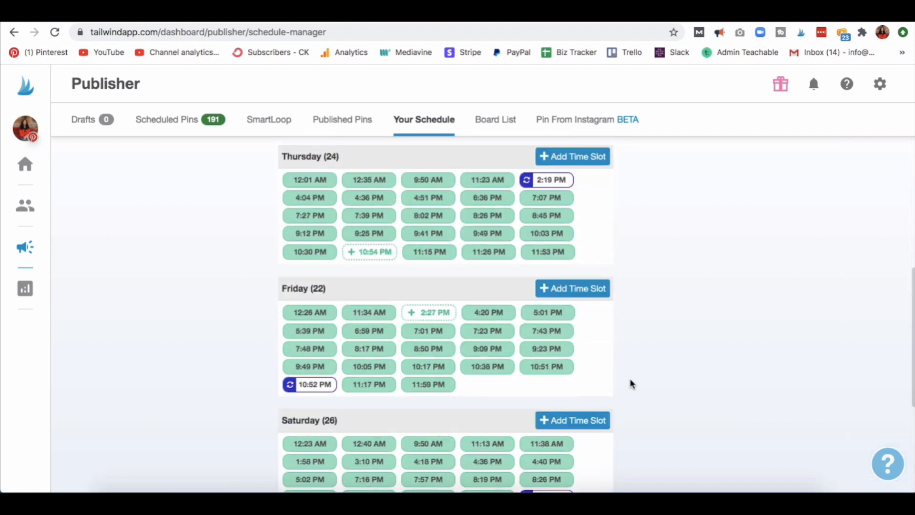
{"action": "scroll", "coordinate": [630, 379], "scroll_direction": "up", "scroll_amount": 4}
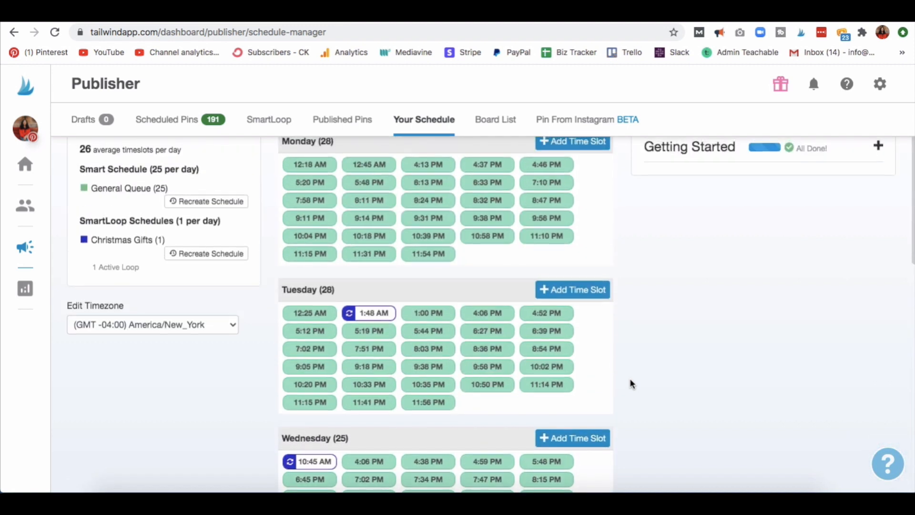
{"action": "left_click", "coordinate": [583, 167]}
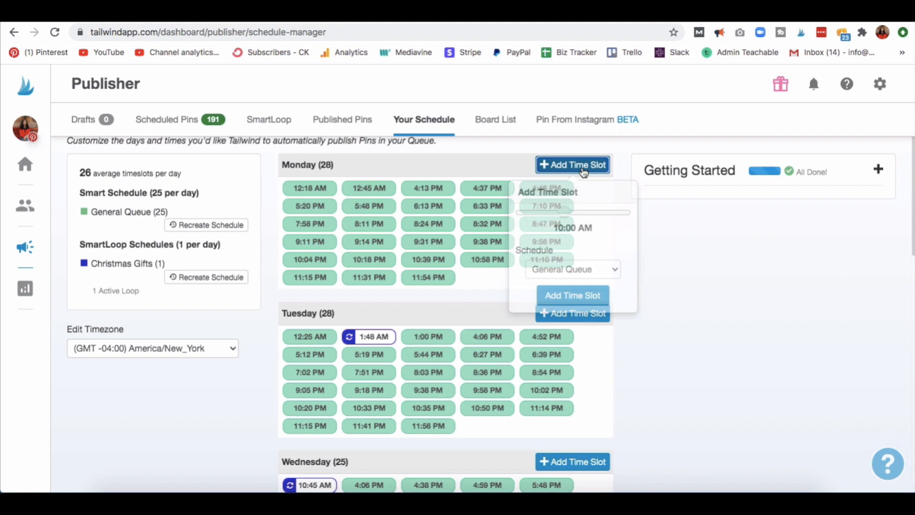
{"action": "left_click_drag", "start_coordinate": [560, 212], "coordinate": [562, 213]}
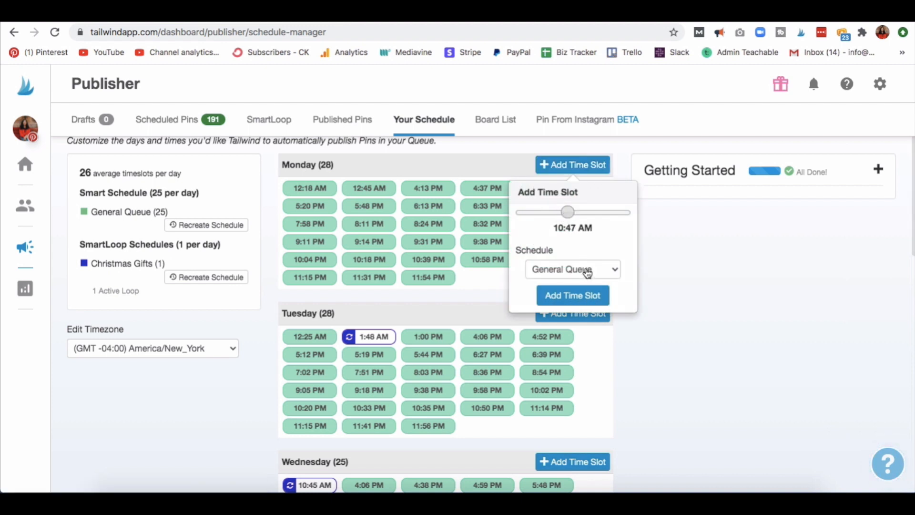
{"action": "left_click", "coordinate": [586, 294]}
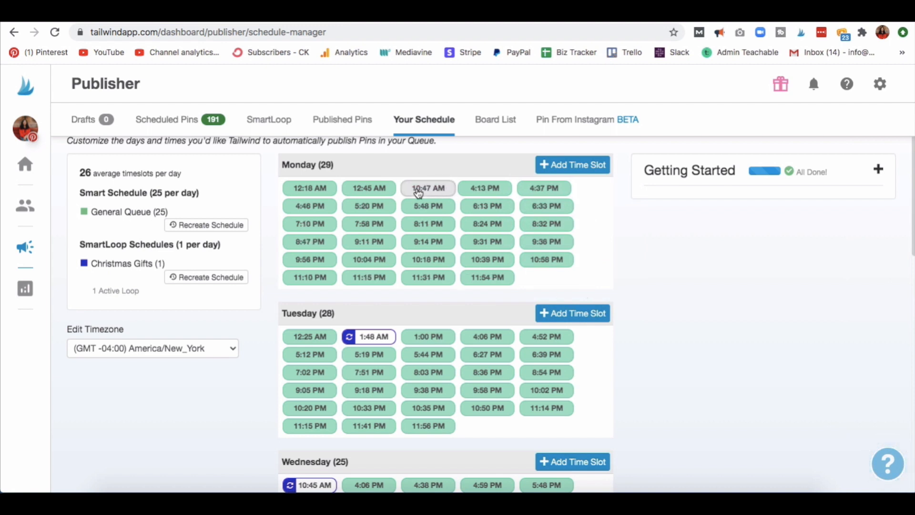
Recreate the General Queue schedule at 27 posts per day, shifting previously scheduled pins into the new timeslots.
{"action": "left_click", "coordinate": [207, 226]}
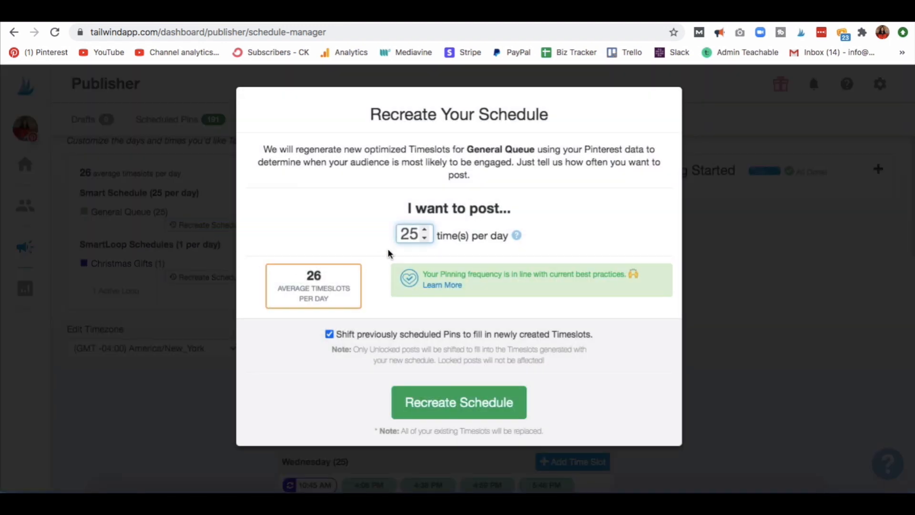
{"action": "left_click_drag", "start_coordinate": [414, 234], "coordinate": [398, 234]}
{"action": "left_click", "coordinate": [414, 236]}
{"action": "left_click_drag", "start_coordinate": [401, 234], "coordinate": [415, 234]}
{"action": "type", "text": "30"}
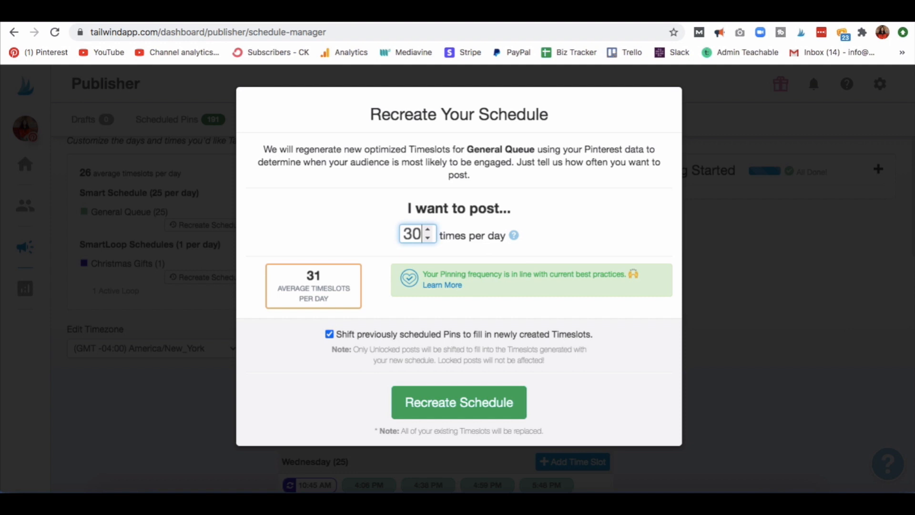
{"action": "double_click", "coordinate": [413, 234]}
{"action": "type", "text": "27"}
{"action": "left_click", "coordinate": [491, 393]}
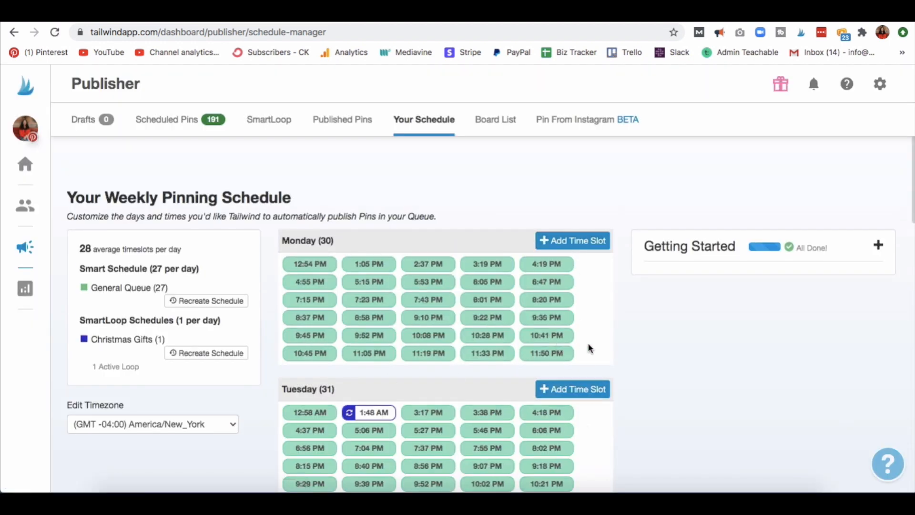
Review the regenerated time slots from Monday through Thursday in the weekly pinning schedule.
{"action": "scroll", "coordinate": [637, 384], "scroll_direction": "down", "scroll_amount": 3}
{"action": "scroll", "coordinate": [637, 384], "scroll_direction": "down", "scroll_amount": 8}
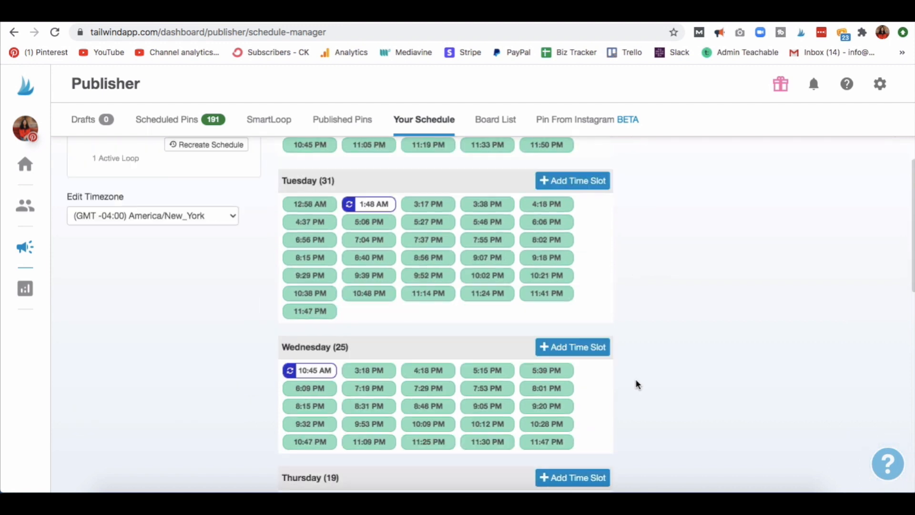
{"action": "scroll", "coordinate": [637, 384], "scroll_direction": "up", "scroll_amount": 5}
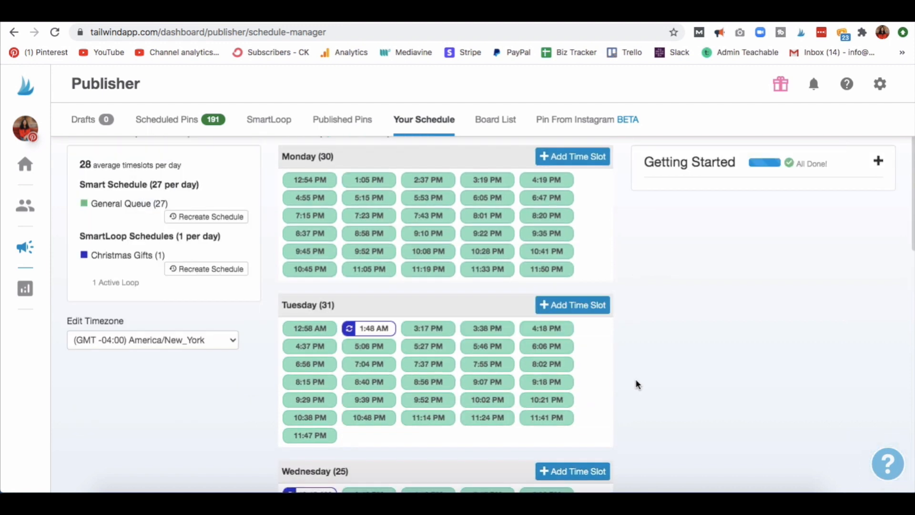
{"action": "scroll", "coordinate": [638, 384], "scroll_direction": "down", "scroll_amount": 9}
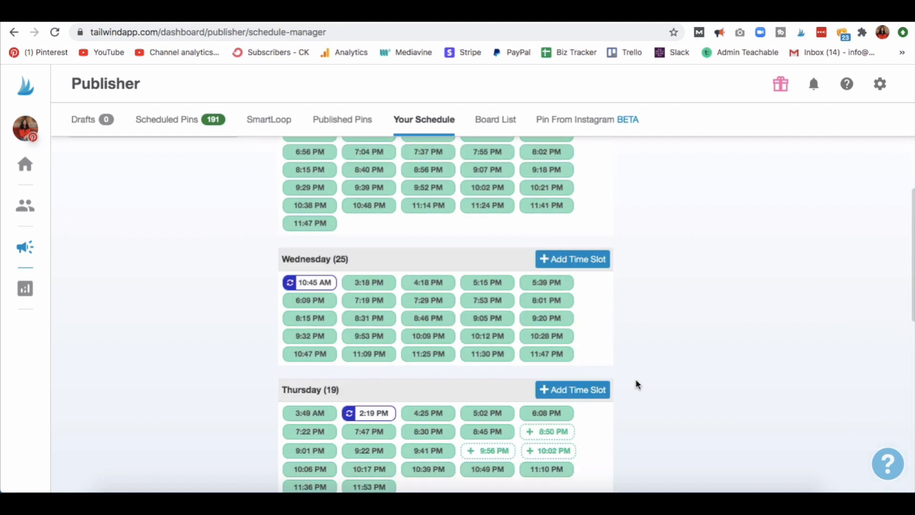
{"action": "scroll", "coordinate": [638, 384], "scroll_direction": "up", "scroll_amount": 10}
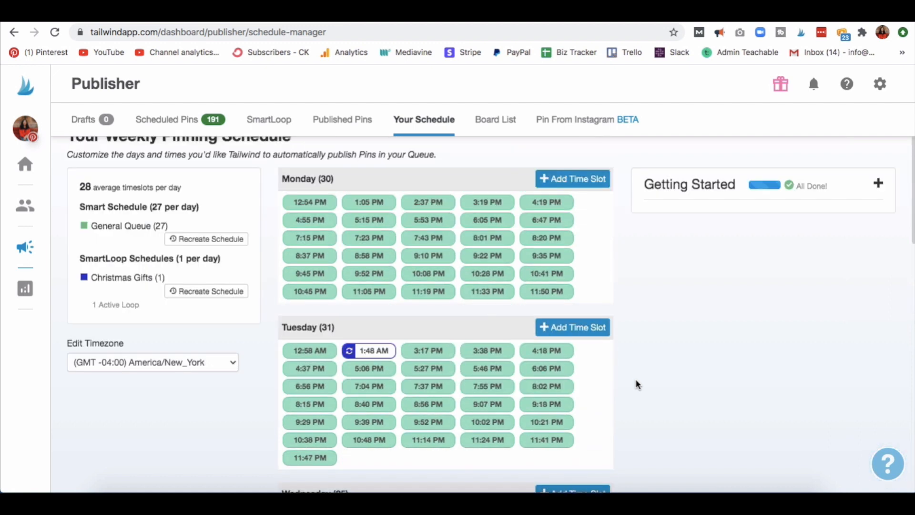
Browse the GMT -04:00 and GMT -05:00 timezone options for the pinning schedule and close the list without choosing another.
{"action": "left_click", "coordinate": [195, 367]}
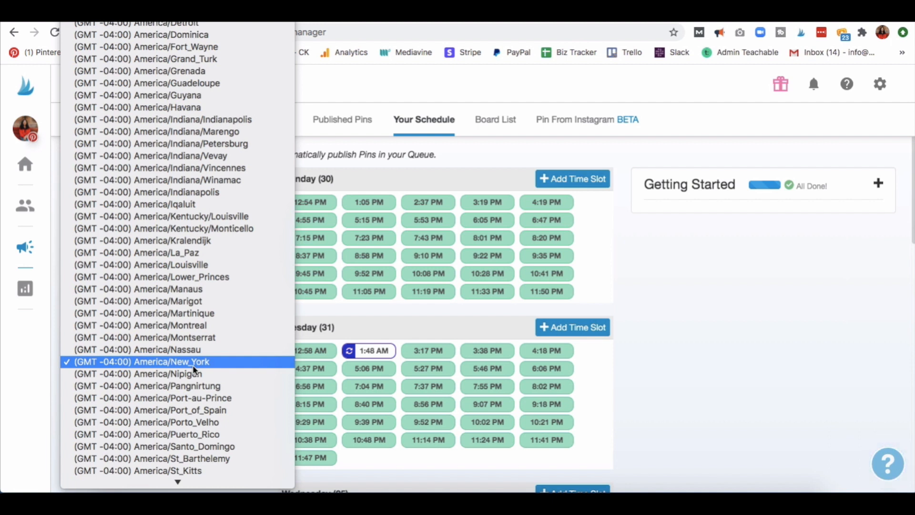
{"action": "scroll", "coordinate": [194, 370], "scroll_direction": "up", "scroll_amount": 3}
{"action": "scroll", "coordinate": [194, 369], "scroll_direction": "up", "scroll_amount": 15}
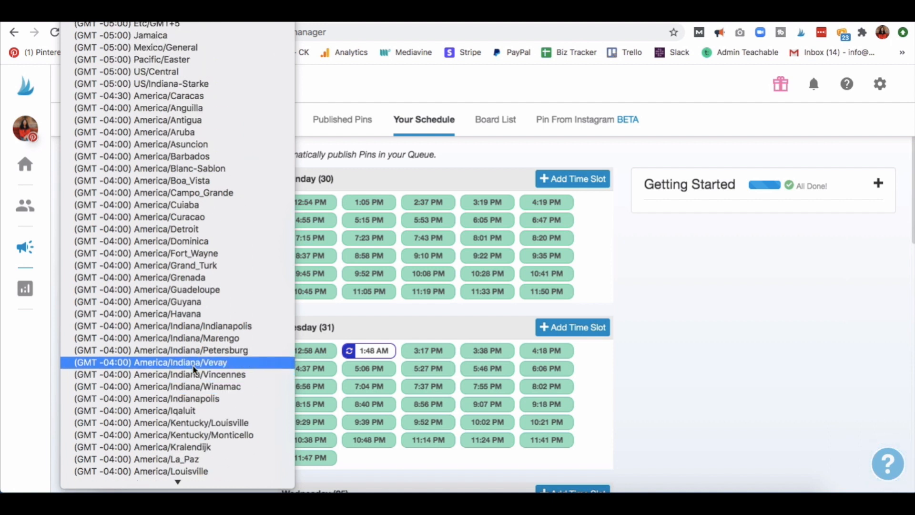
{"action": "scroll", "coordinate": [193, 370], "scroll_direction": "up", "scroll_amount": 6}
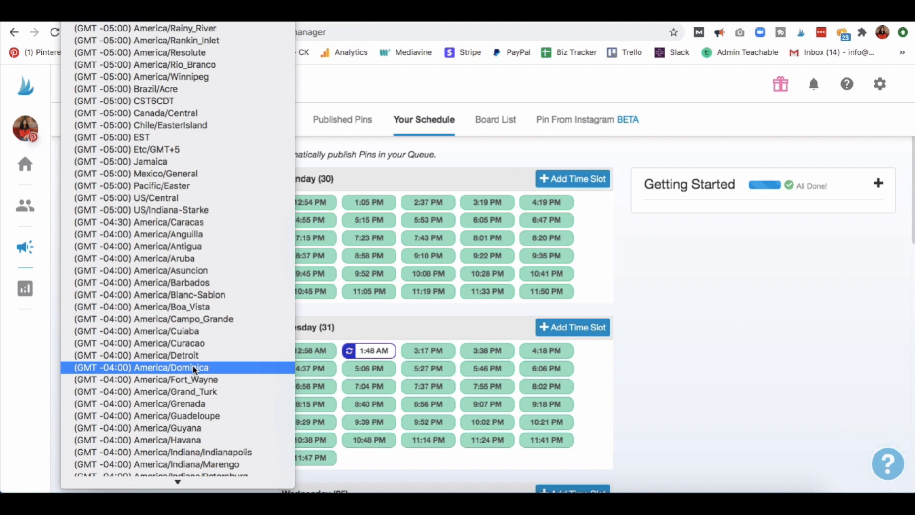
{"action": "scroll", "coordinate": [194, 370], "scroll_direction": "up", "scroll_amount": 6}
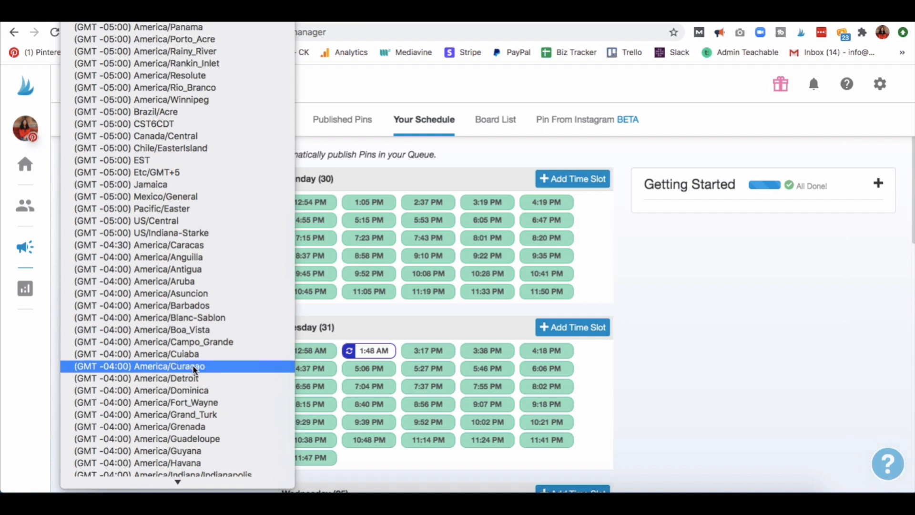
{"action": "scroll", "coordinate": [194, 369], "scroll_direction": "up", "scroll_amount": 8}
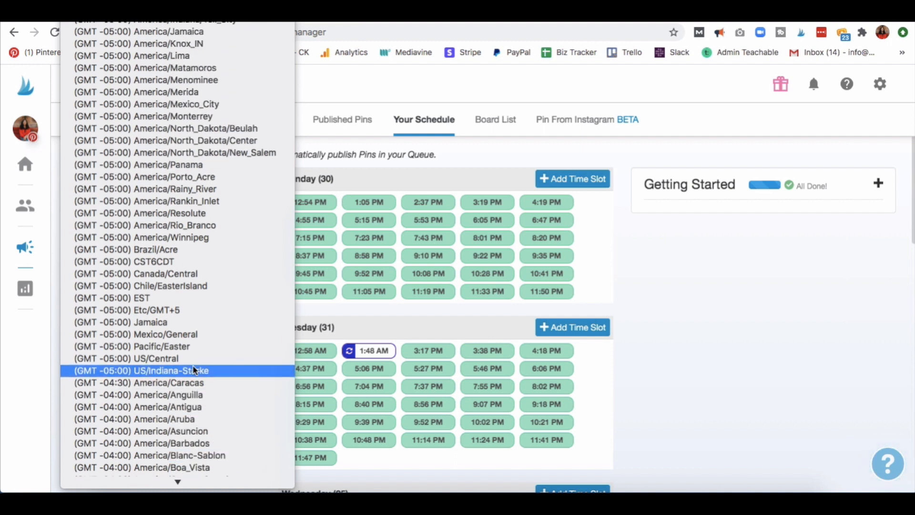
{"action": "scroll", "coordinate": [194, 369], "scroll_direction": "up", "scroll_amount": 2}
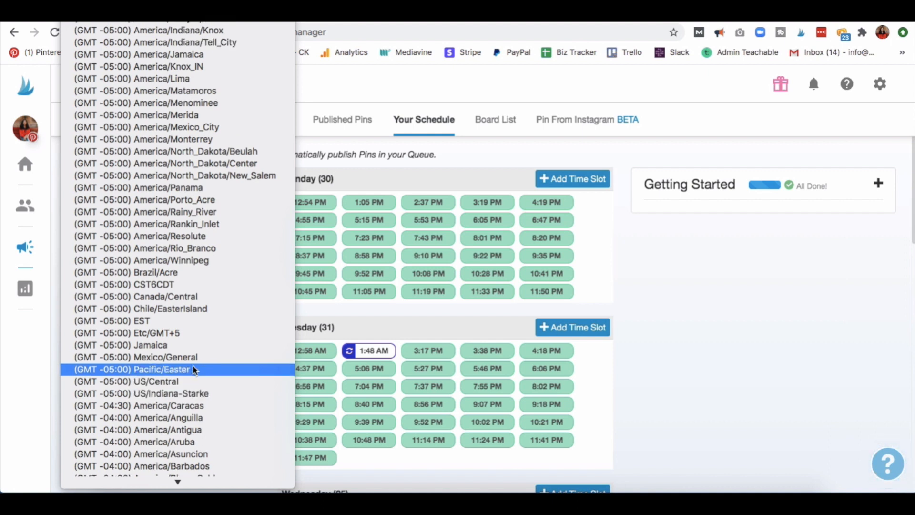
{"action": "scroll", "coordinate": [194, 370], "scroll_direction": "up", "scroll_amount": 5}
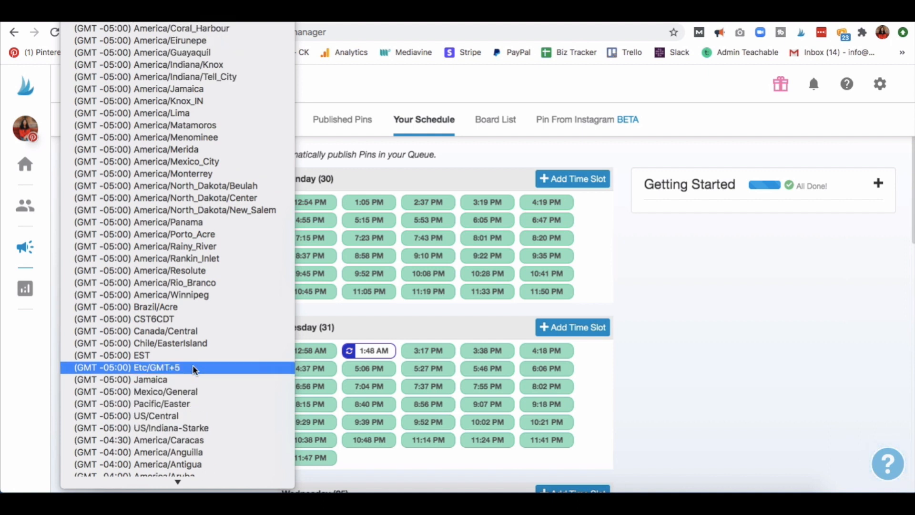
{"action": "scroll", "coordinate": [193, 369], "scroll_direction": "up", "scroll_amount": 2}
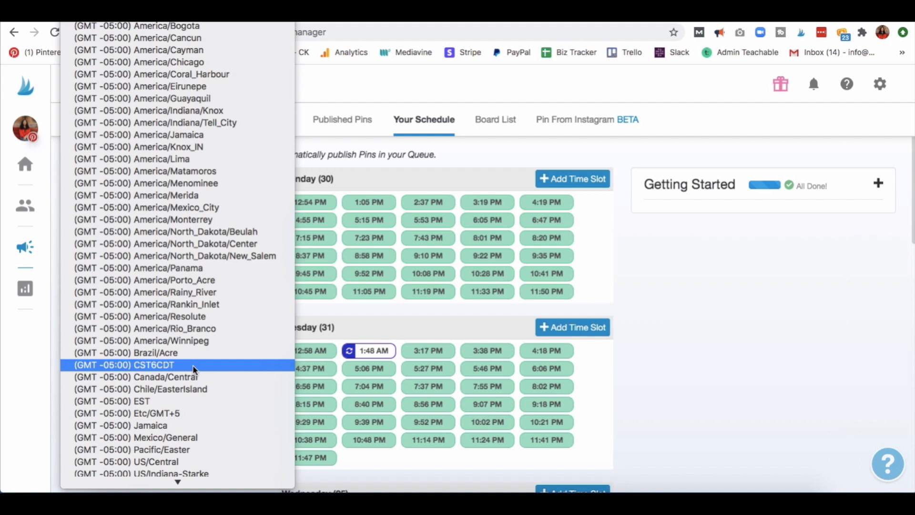
{"action": "scroll", "coordinate": [192, 364], "scroll_direction": "down", "scroll_amount": 3}
{"action": "left_click", "coordinate": [649, 360]}
Examine the weekly posting times day by day, including Thursday's early-morning slot and the Friday and Saturday slots.
{"action": "scroll", "coordinate": [119, 408], "scroll_direction": "down", "scroll_amount": 1}
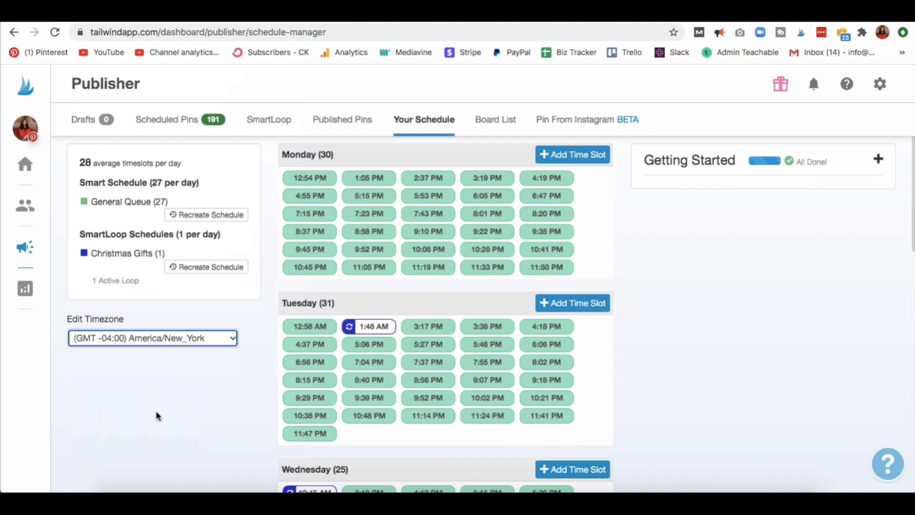
{"action": "scroll", "coordinate": [155, 416], "scroll_direction": "down", "scroll_amount": 1}
{"action": "scroll", "coordinate": [156, 415], "scroll_direction": "up", "scroll_amount": 1}
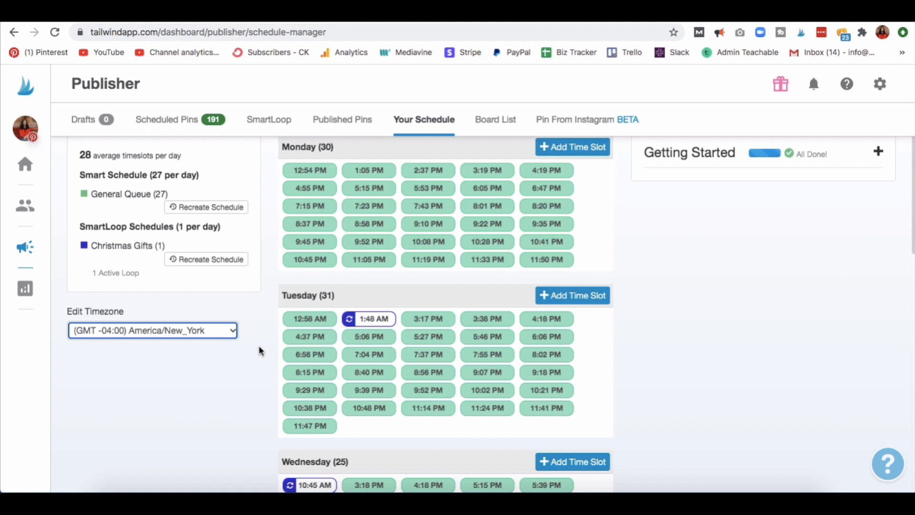
{"action": "scroll", "coordinate": [259, 350], "scroll_direction": "down", "scroll_amount": 1}
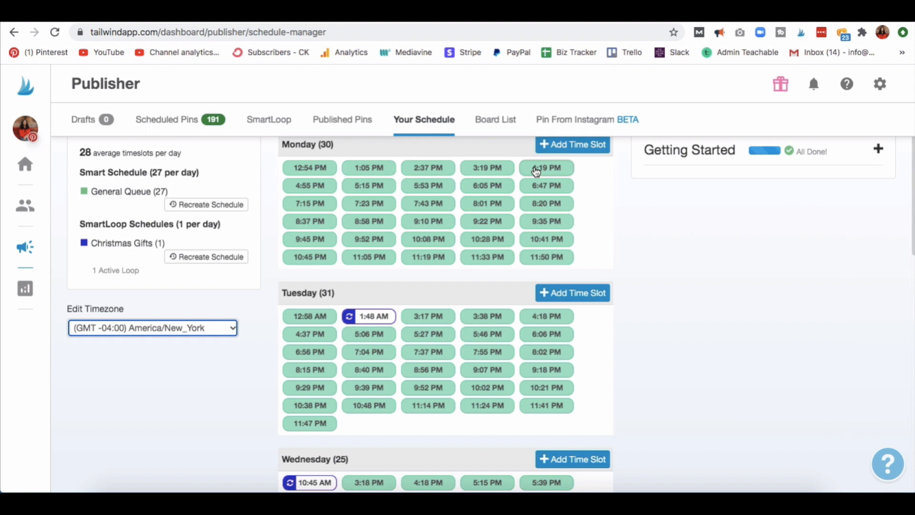
{"action": "scroll", "coordinate": [680, 343], "scroll_direction": "down", "scroll_amount": 1}
{"action": "scroll", "coordinate": [681, 343], "scroll_direction": "down", "scroll_amount": 6}
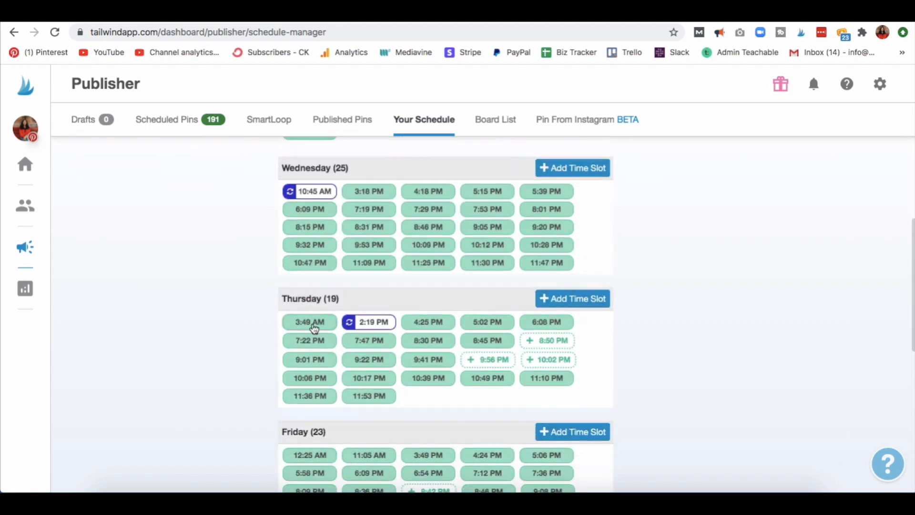
{"action": "scroll", "coordinate": [314, 327], "scroll_direction": "down", "scroll_amount": 1}
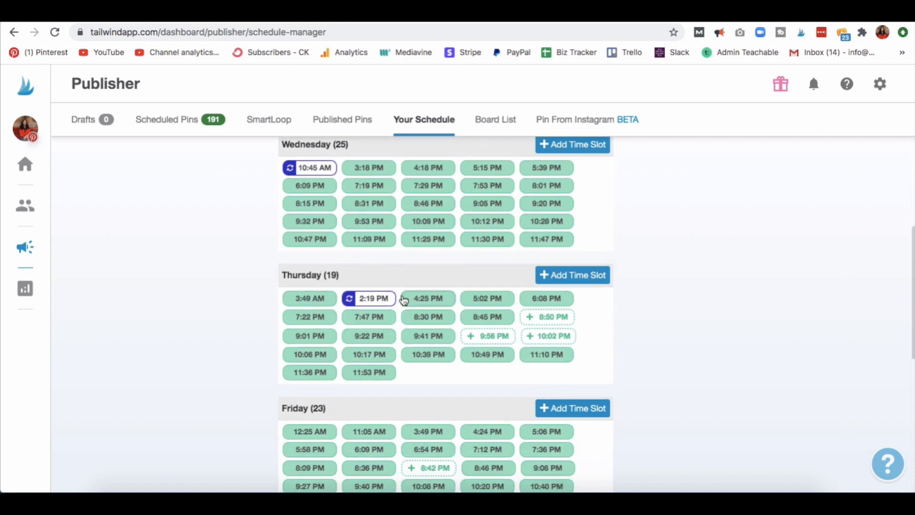
{"action": "scroll", "coordinate": [253, 341], "scroll_direction": "down", "scroll_amount": 10}
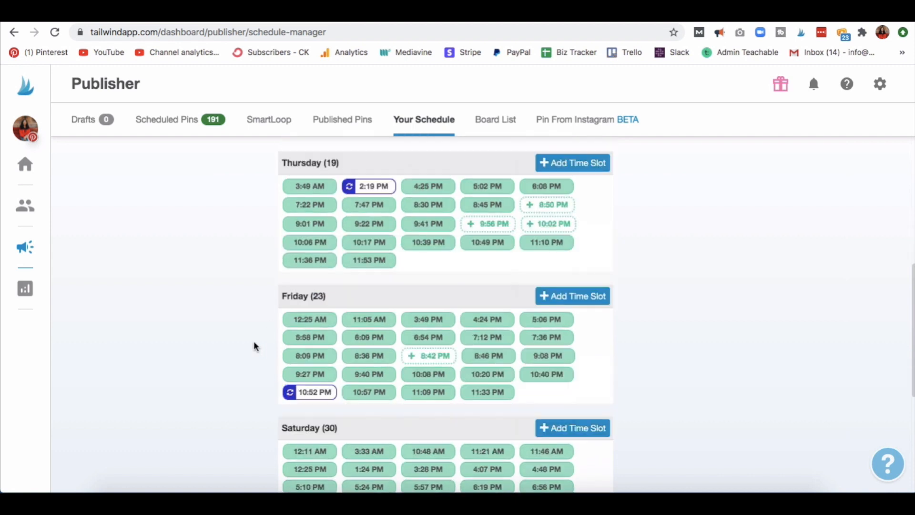
{"action": "scroll", "coordinate": [254, 341], "scroll_direction": "up", "scroll_amount": 15}
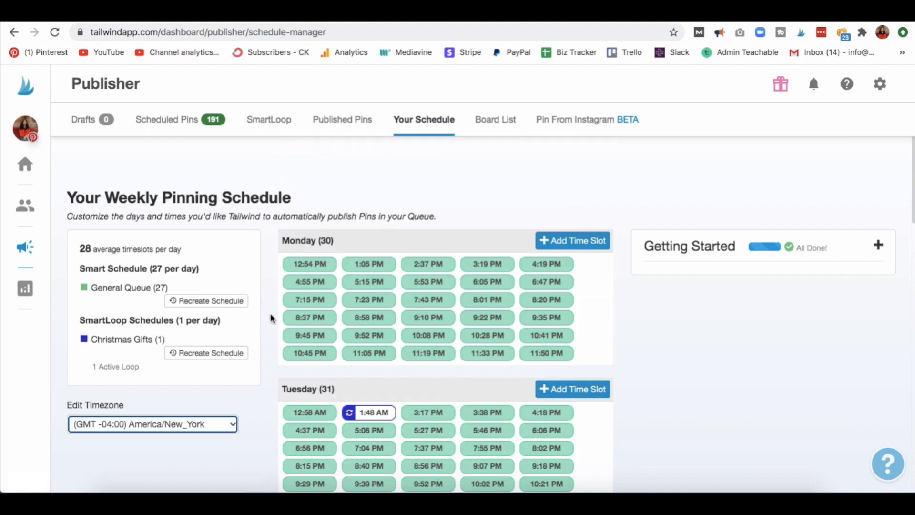
{"action": "scroll", "coordinate": [271, 319], "scroll_direction": "down", "scroll_amount": 1}
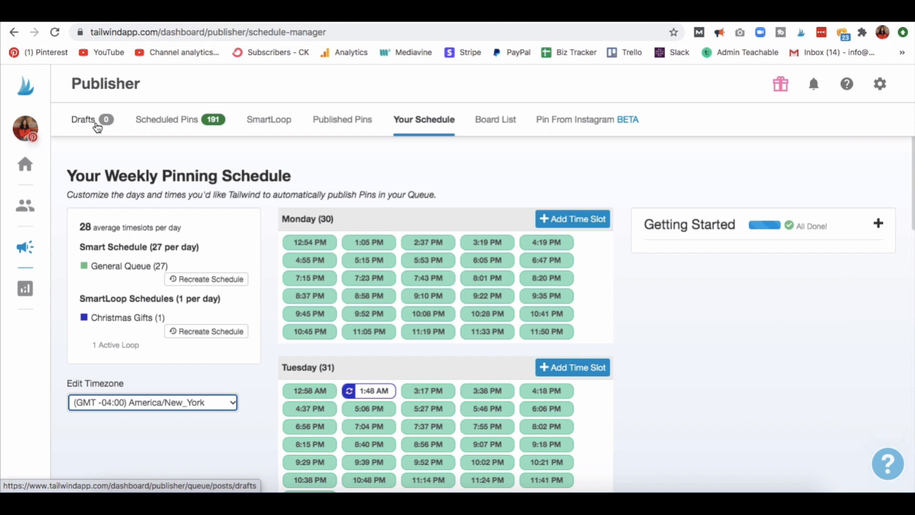
Open SmartLoop and look through its active post allowance, existing loops and options for adding pins.
{"action": "left_click", "coordinate": [281, 127]}
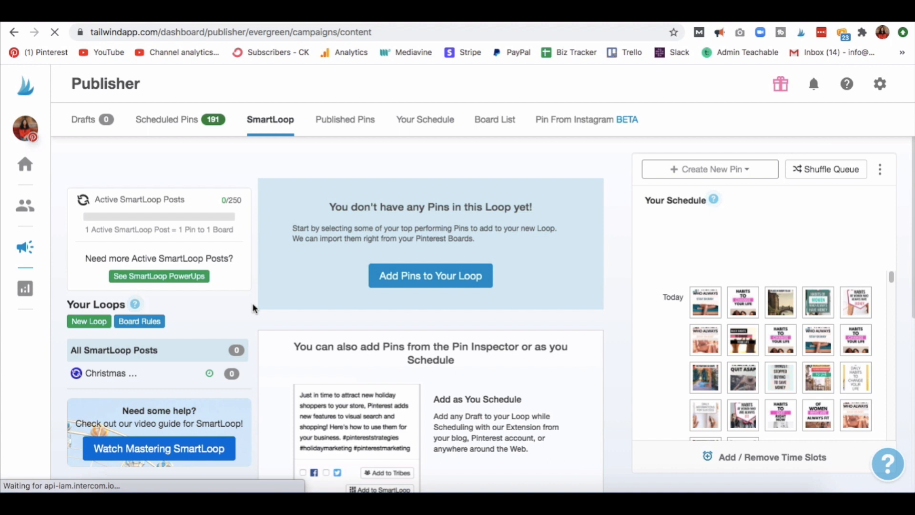
{"action": "scroll", "coordinate": [253, 307], "scroll_direction": "down", "scroll_amount": 6}
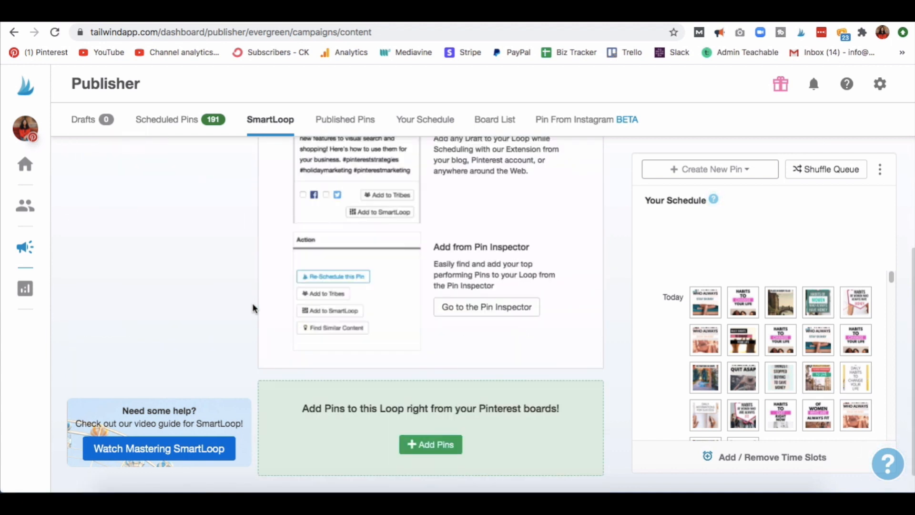
{"action": "scroll", "coordinate": [252, 307], "scroll_direction": "up", "scroll_amount": 6}
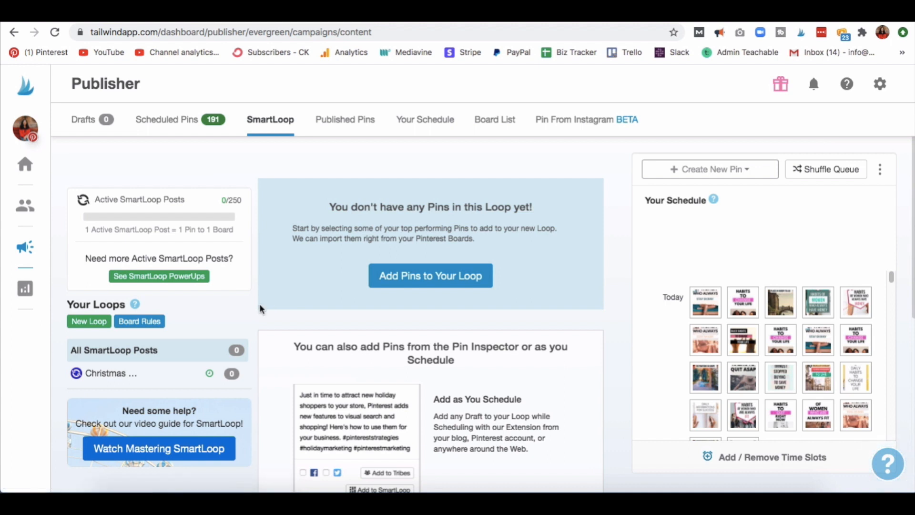
{"action": "scroll", "coordinate": [260, 305], "scroll_direction": "down", "scroll_amount": 3}
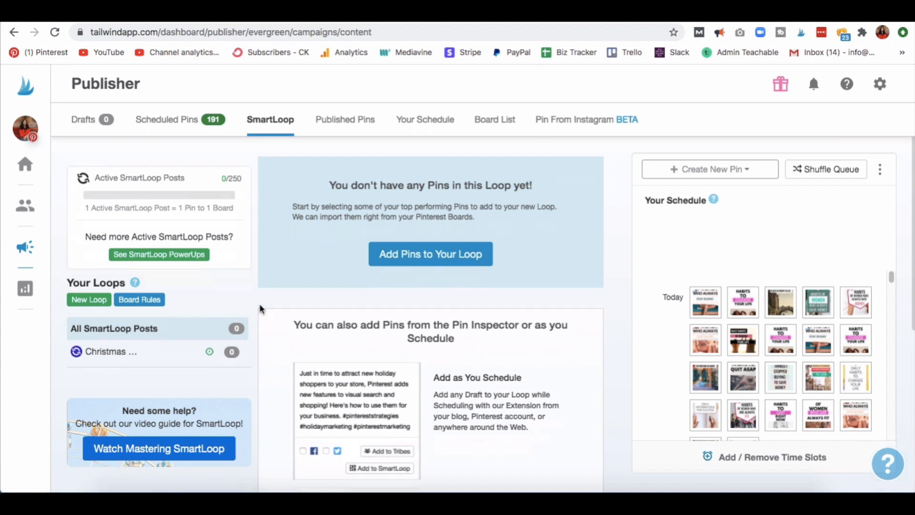
{"action": "scroll", "coordinate": [259, 308], "scroll_direction": "up", "scroll_amount": 3}
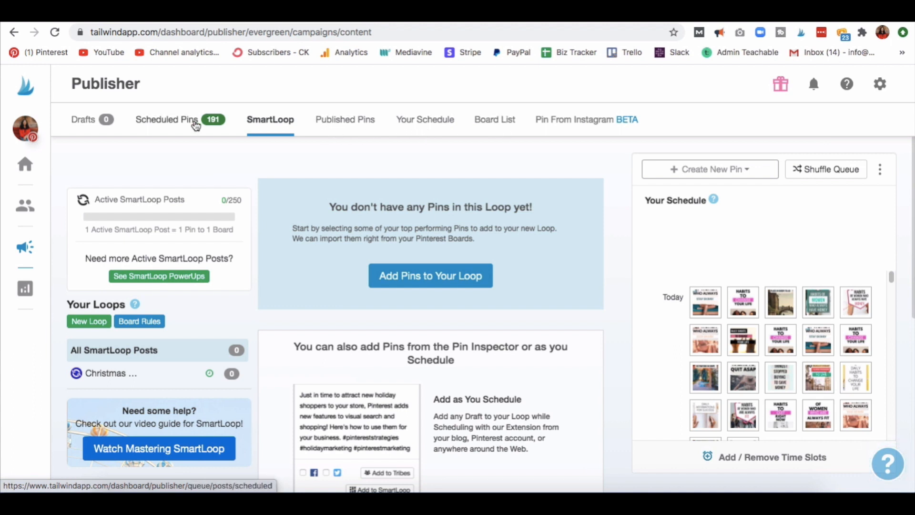
Open the Publisher's board lists and look over the topic lists such as MARKETING, EUROPE, Money and Fitness.
{"action": "left_click", "coordinate": [494, 123]}
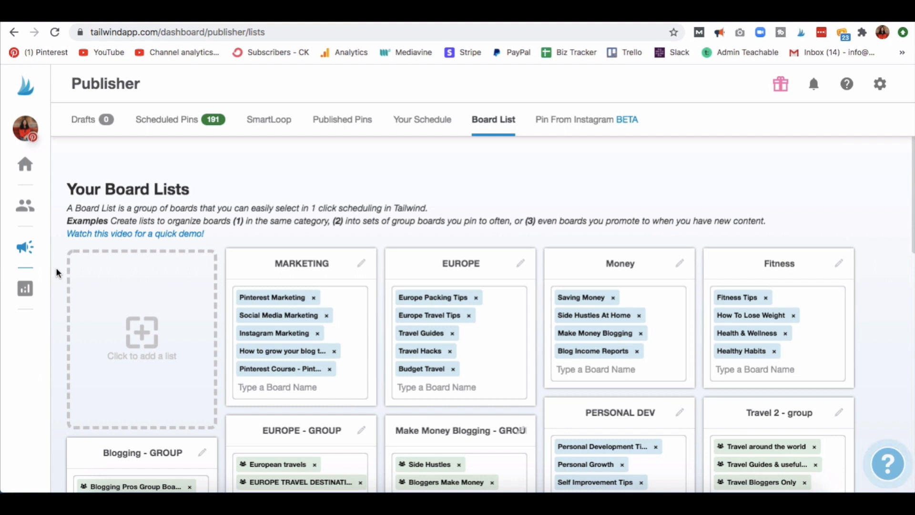
{"action": "scroll", "coordinate": [56, 267], "scroll_direction": "down", "scroll_amount": 1}
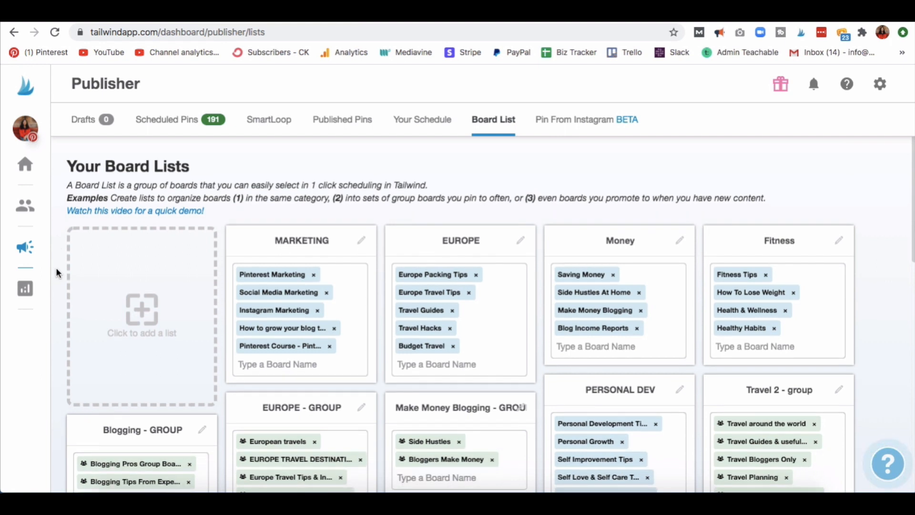
{"action": "scroll", "coordinate": [56, 270], "scroll_direction": "down", "scroll_amount": 5}
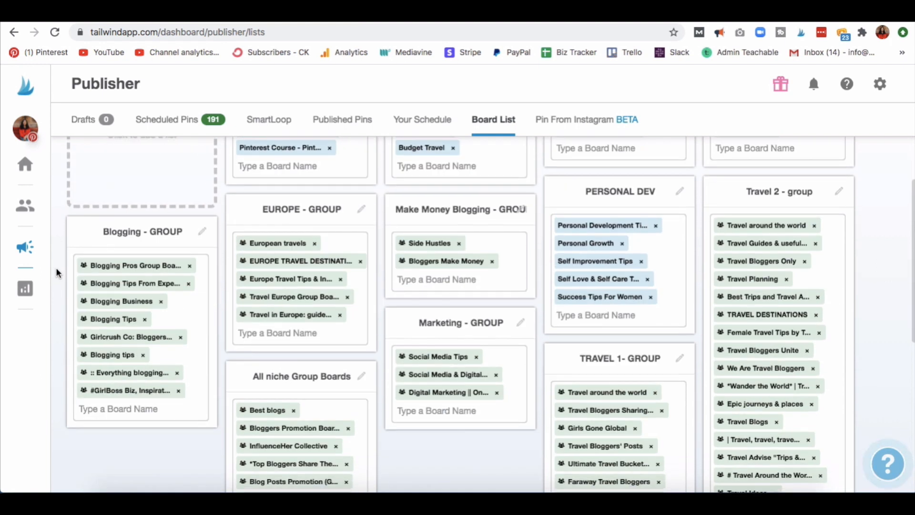
{"action": "scroll", "coordinate": [56, 273], "scroll_direction": "up", "scroll_amount": 4}
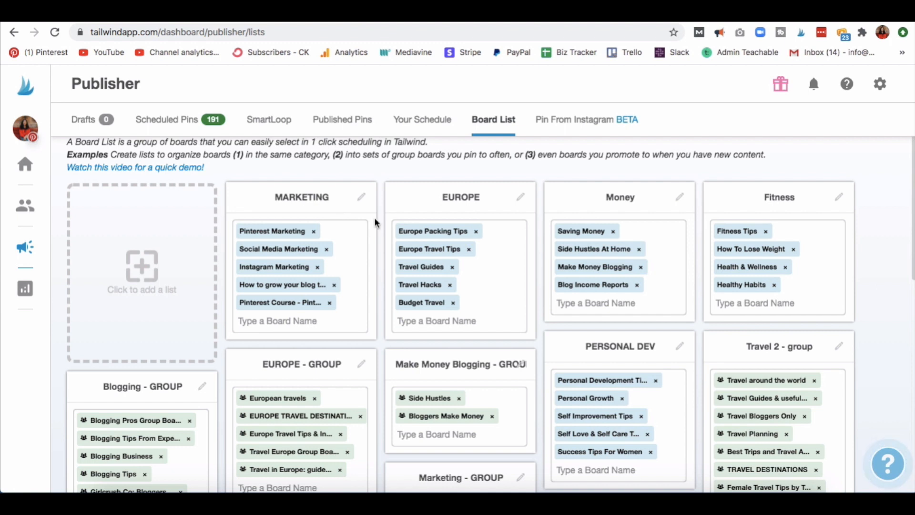
Examine how boards are grouped in the personal and group board lists, including Blogging - GROUP, All niche Group Boards and TRAVEL 1- GROUP.
{"action": "scroll", "coordinate": [376, 286], "scroll_direction": "down", "scroll_amount": 1}
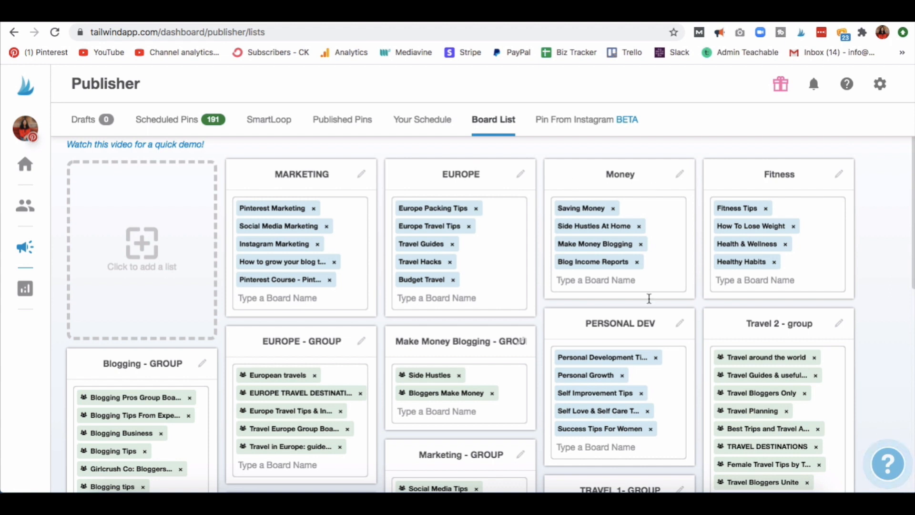
{"action": "scroll", "coordinate": [667, 285], "scroll_direction": "down", "scroll_amount": 4}
{"action": "scroll", "coordinate": [601, 352], "scroll_direction": "down", "scroll_amount": 1}
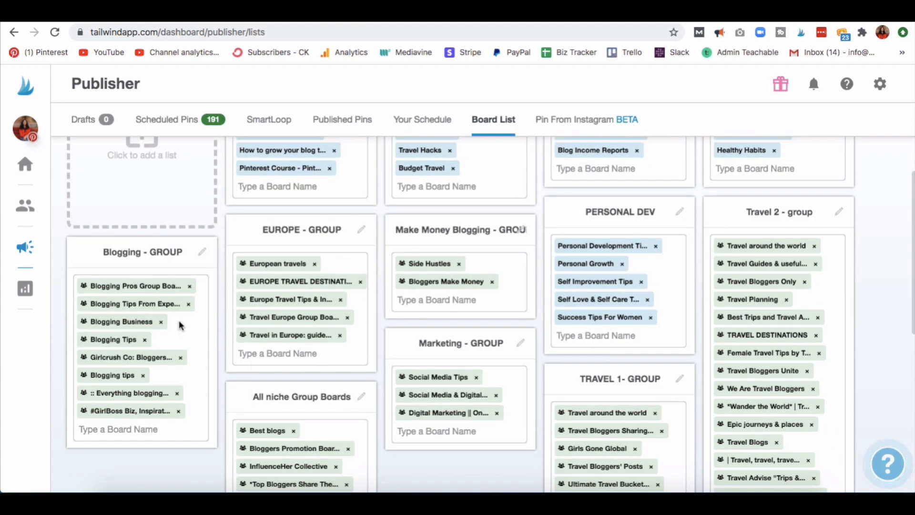
{"action": "scroll", "coordinate": [363, 336], "scroll_direction": "down", "scroll_amount": 1}
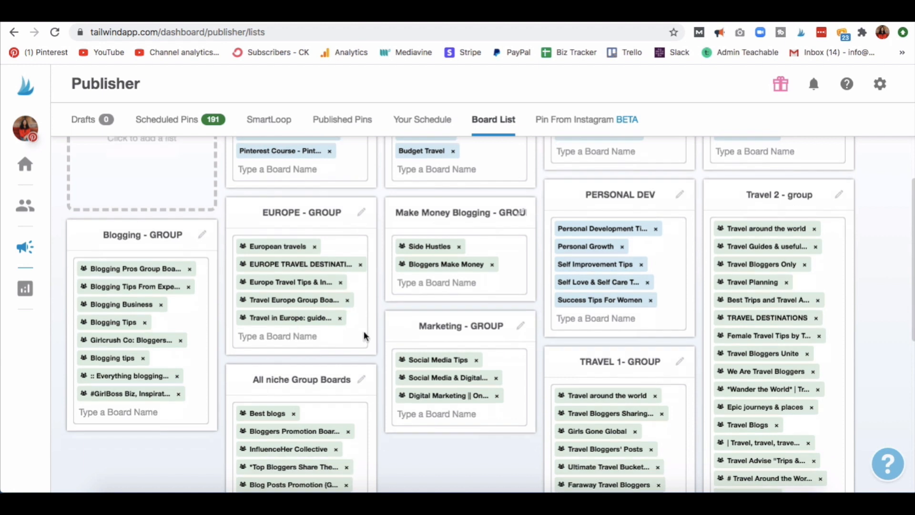
{"action": "scroll", "coordinate": [710, 340], "scroll_direction": "down", "scroll_amount": 1}
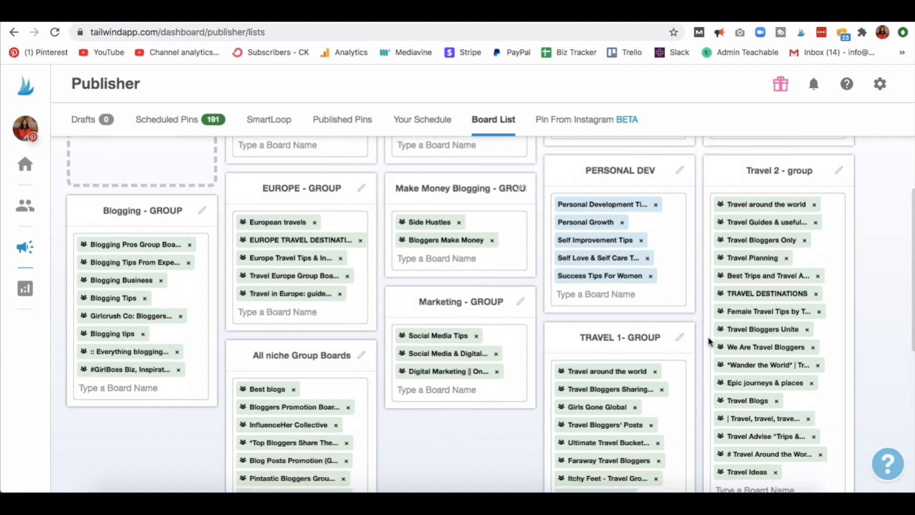
{"action": "scroll", "coordinate": [709, 342], "scroll_direction": "down", "scroll_amount": 5}
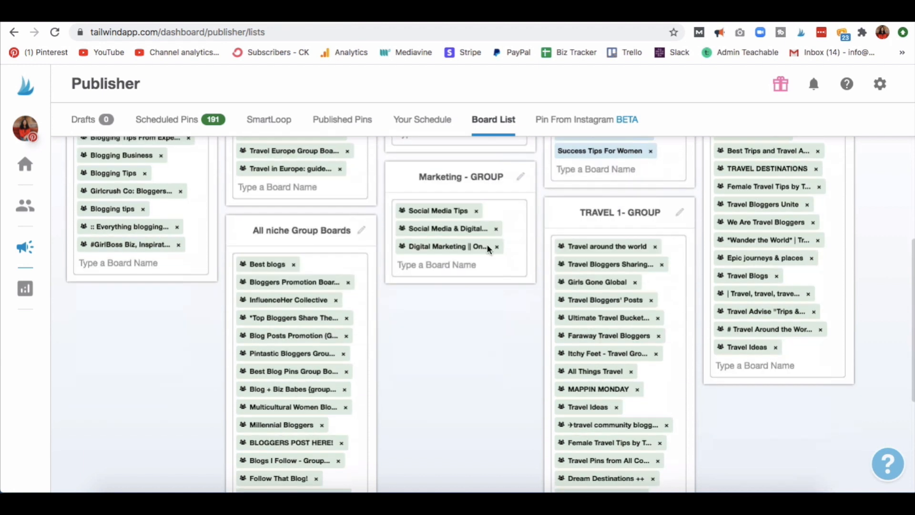
{"action": "scroll", "coordinate": [420, 364], "scroll_direction": "down", "scroll_amount": 5}
{"action": "scroll", "coordinate": [421, 363], "scroll_direction": "up", "scroll_amount": 11}
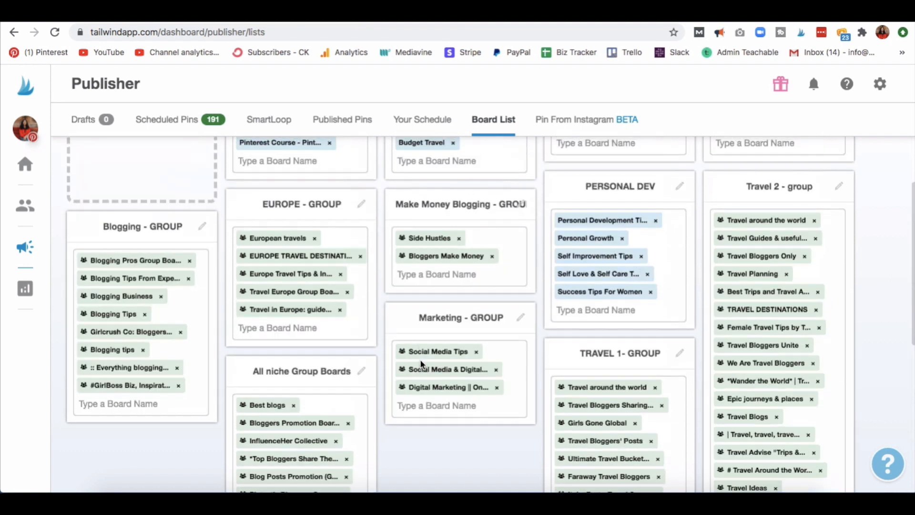
{"action": "scroll", "coordinate": [420, 363], "scroll_direction": "up", "scroll_amount": 10}
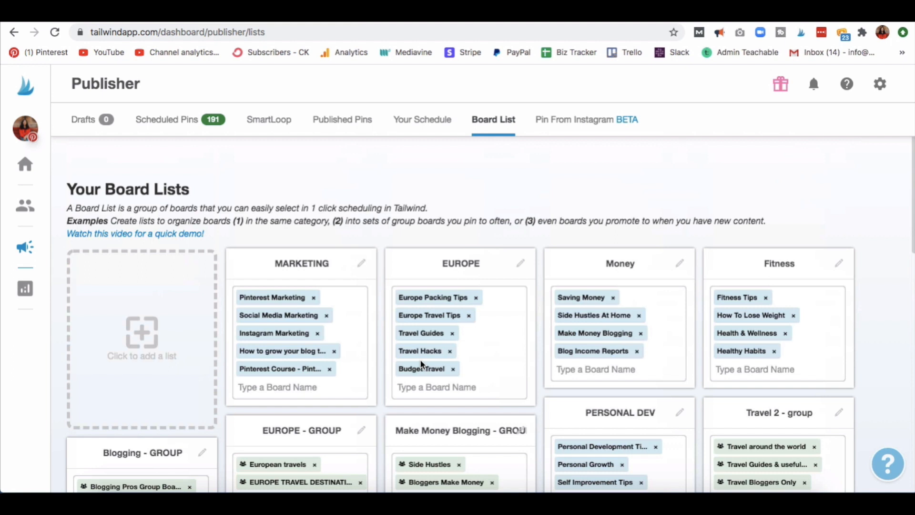
Compare the lists of personal boards with the lists of group boards across the whole board list page.
{"action": "mouse_move", "coordinate": [414, 265]}
{"action": "scroll", "coordinate": [862, 374], "scroll_direction": "down", "scroll_amount": 2}
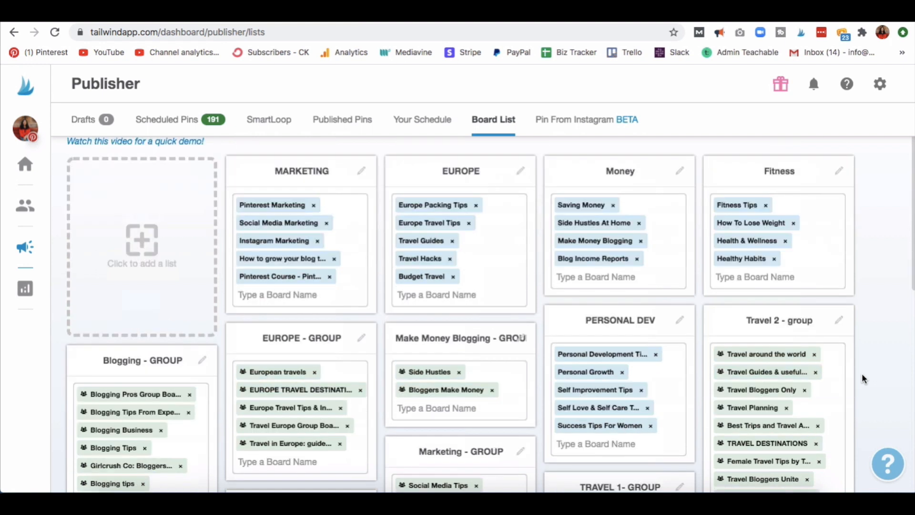
{"action": "scroll", "coordinate": [861, 379], "scroll_direction": "up", "scroll_amount": 2}
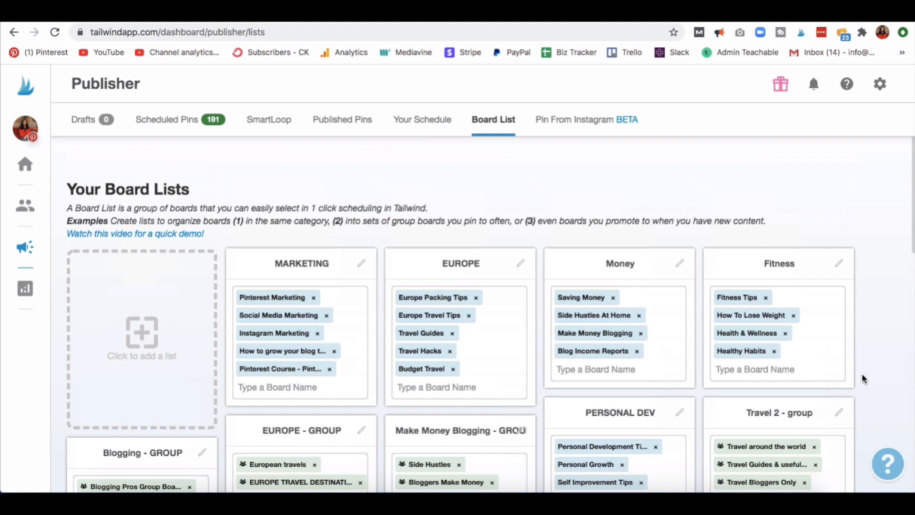
{"action": "scroll", "coordinate": [862, 379], "scroll_direction": "down", "scroll_amount": 1}
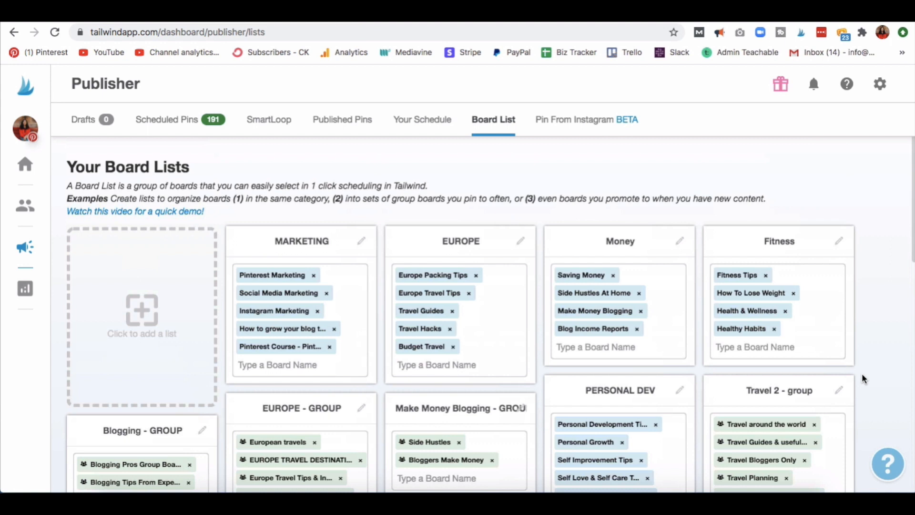
{"action": "scroll", "coordinate": [862, 379], "scroll_direction": "down", "scroll_amount": 4}
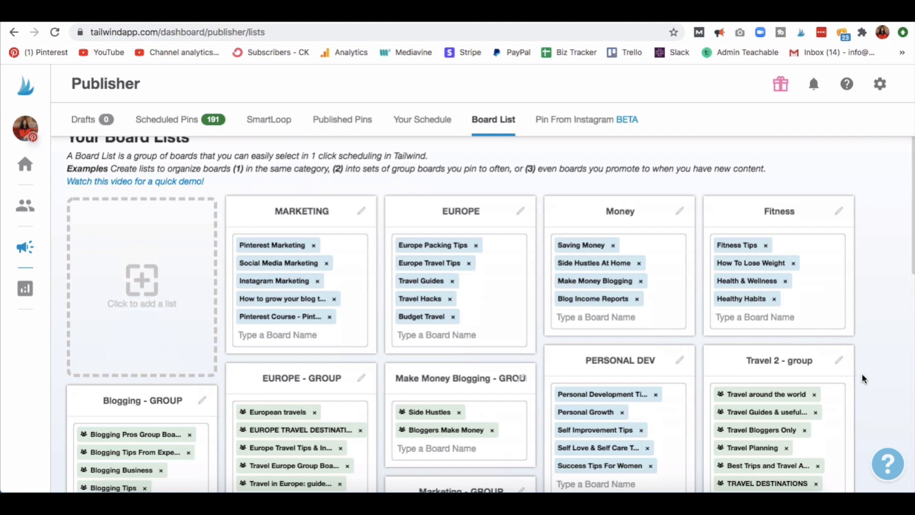
{"action": "scroll", "coordinate": [862, 379], "scroll_direction": "down", "scroll_amount": 4}
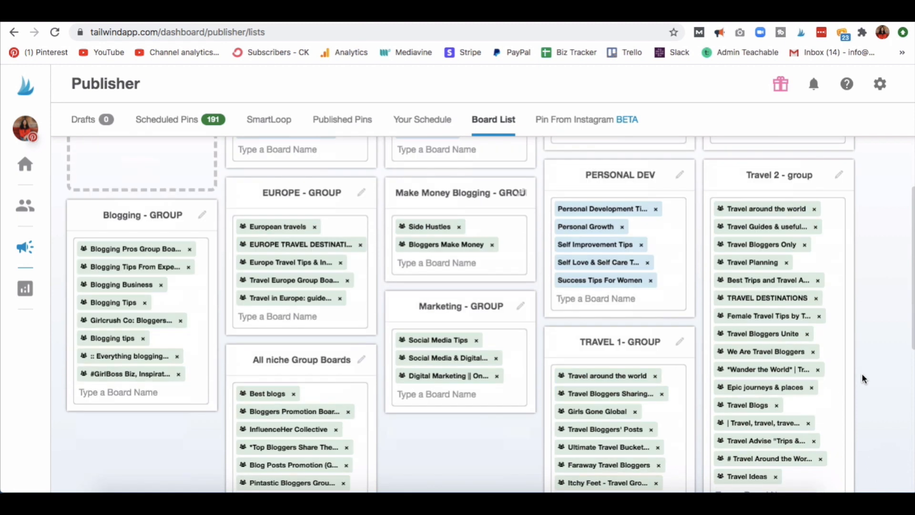
{"action": "scroll", "coordinate": [861, 373], "scroll_direction": "down", "scroll_amount": 3}
{"action": "scroll", "coordinate": [862, 373], "scroll_direction": "up", "scroll_amount": 12}
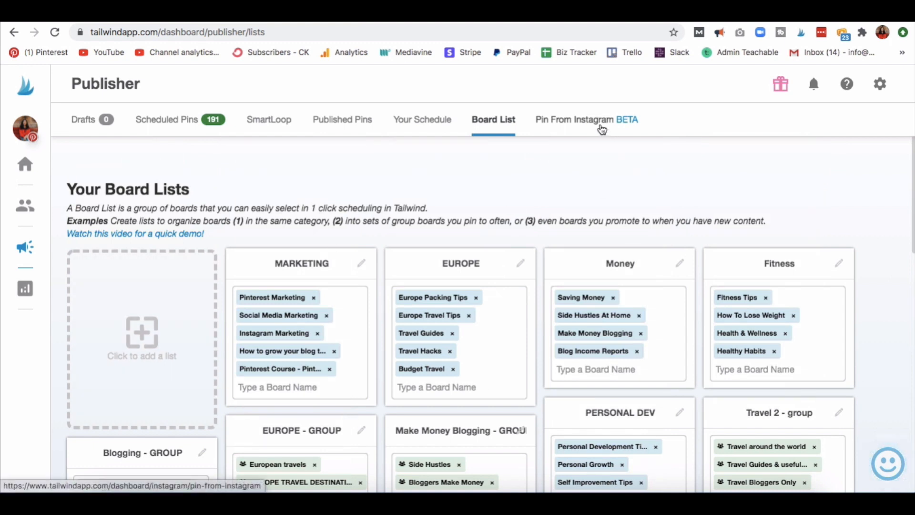
Open Insights and review the profile's follower growth, virality score, engagement score and engagement rate.
{"action": "left_click", "coordinate": [25, 289]}
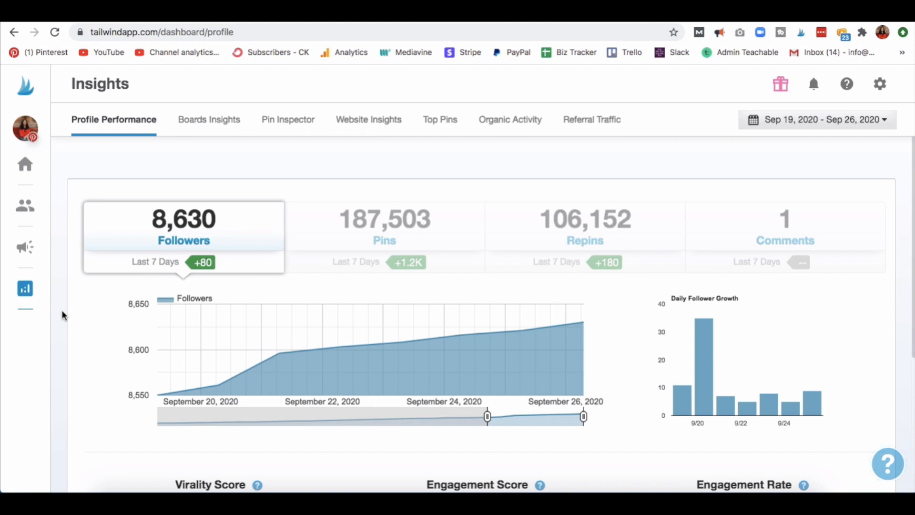
{"action": "scroll", "coordinate": [62, 312], "scroll_direction": "down", "scroll_amount": 2}
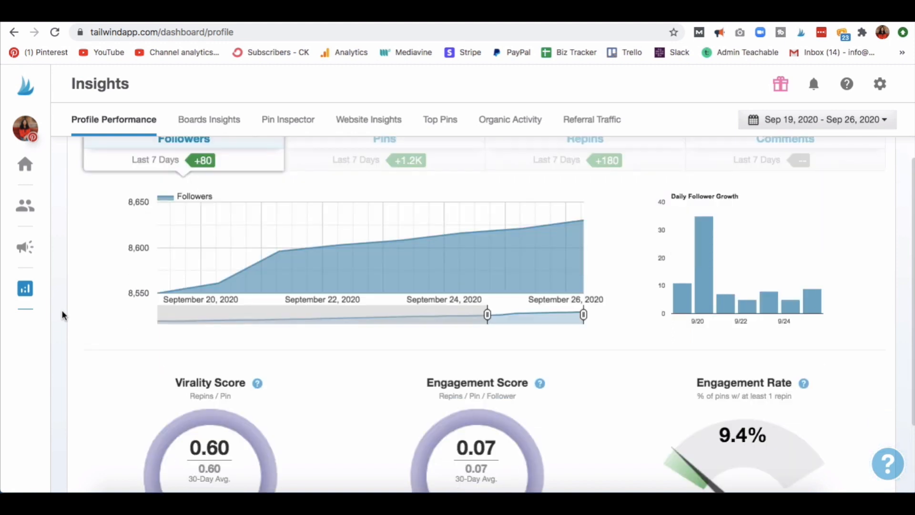
{"action": "scroll", "coordinate": [62, 312], "scroll_direction": "down", "scroll_amount": 2}
{"action": "scroll", "coordinate": [63, 314], "scroll_direction": "down", "scroll_amount": 1}
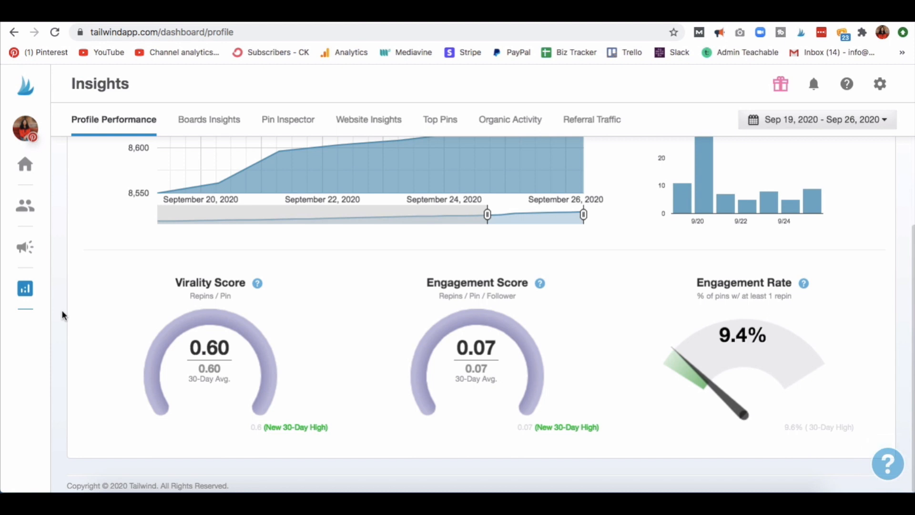
{"action": "scroll", "coordinate": [62, 314], "scroll_direction": "up", "scroll_amount": 5}
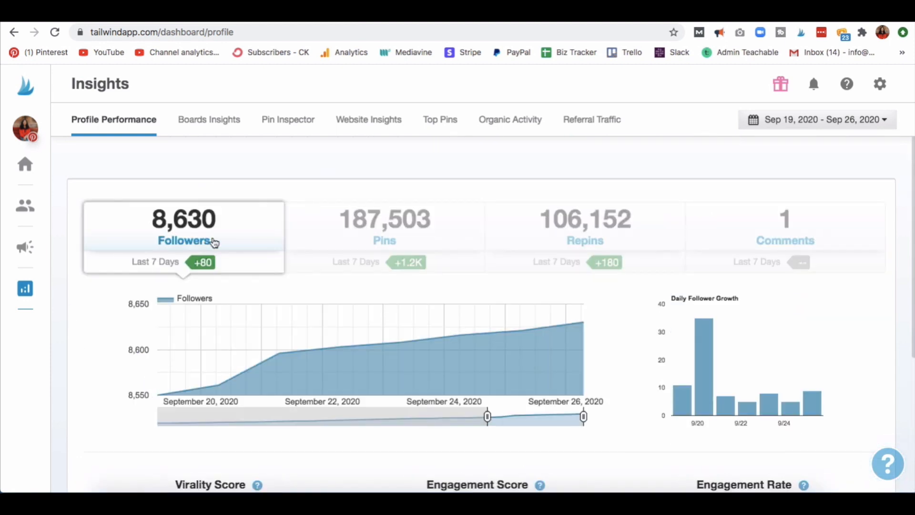
View the profile performance charts for Pins and Repins in turn.
{"action": "left_click", "coordinate": [413, 238]}
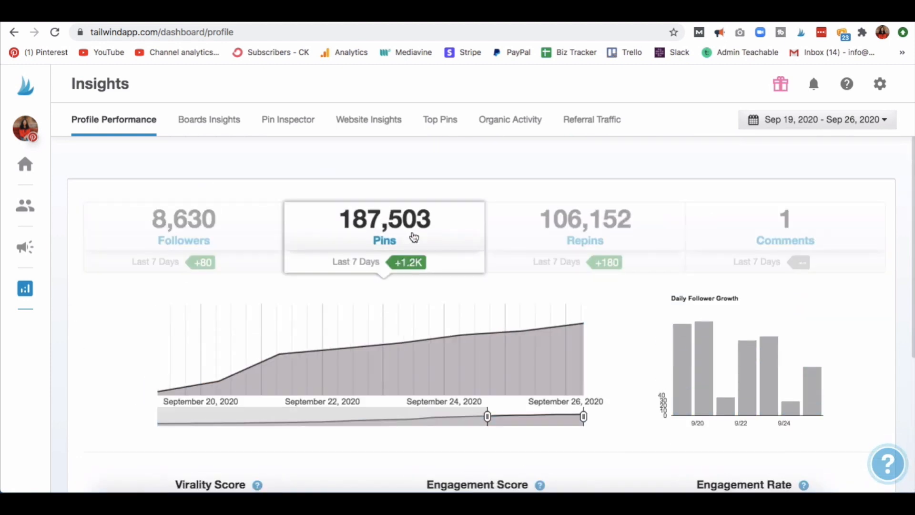
{"action": "left_click", "coordinate": [569, 240]}
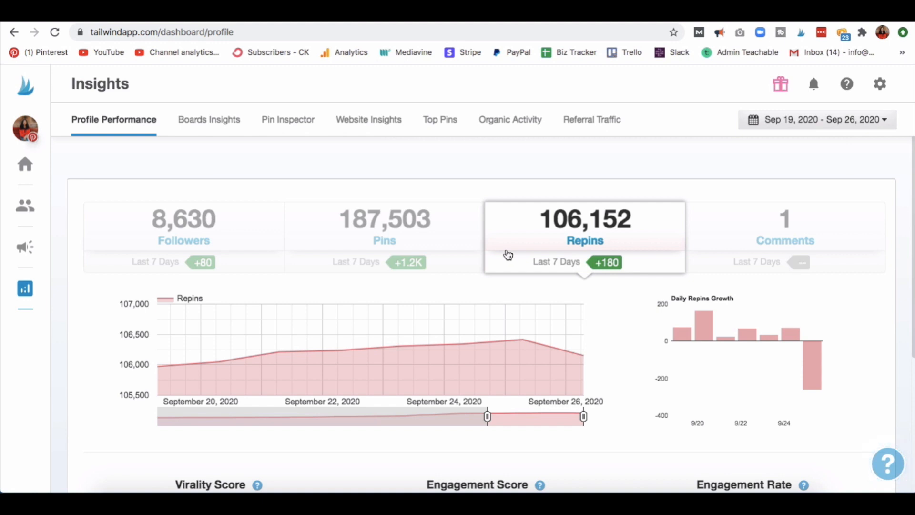
{"action": "scroll", "coordinate": [474, 311], "scroll_direction": "down", "scroll_amount": 3}
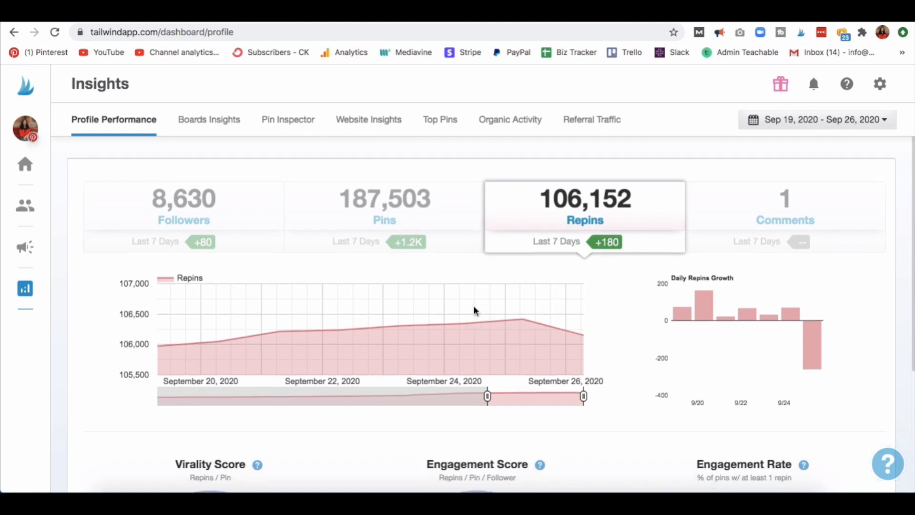
{"action": "scroll", "coordinate": [474, 310], "scroll_direction": "down", "scroll_amount": 2}
{"action": "scroll", "coordinate": [473, 310], "scroll_direction": "up", "scroll_amount": 5}
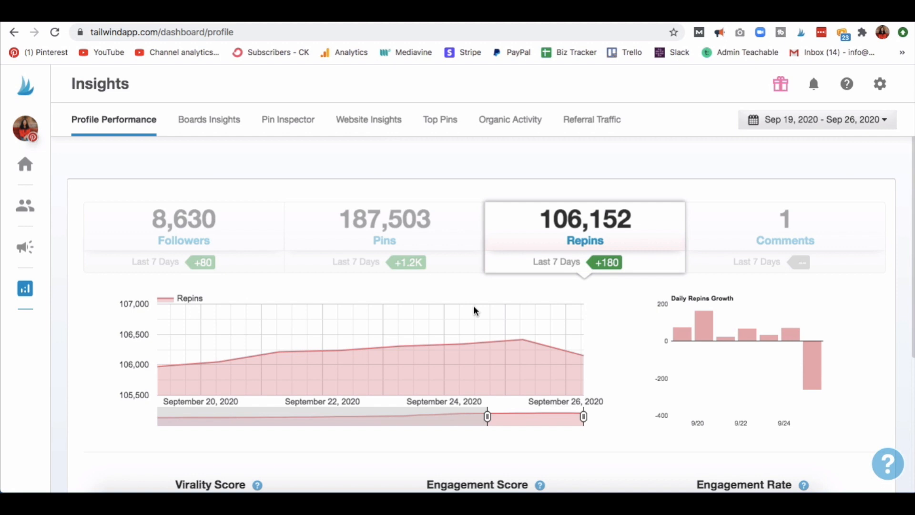
Look through the per-board statistics in Boards Insights and the individual pins' repins and actions in Pin Inspector.
{"action": "left_click", "coordinate": [195, 121]}
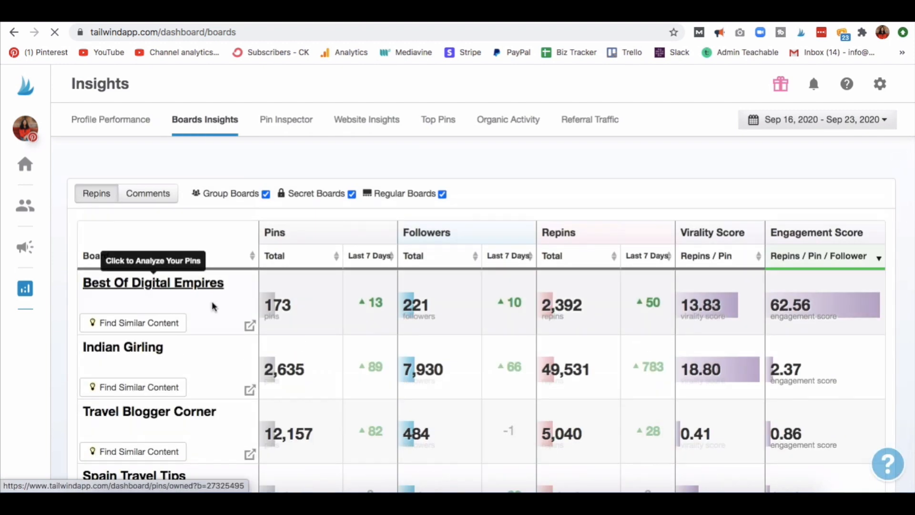
{"action": "scroll", "coordinate": [236, 322], "scroll_direction": "down", "scroll_amount": 3}
{"action": "scroll", "coordinate": [237, 322], "scroll_direction": "down", "scroll_amount": 20}
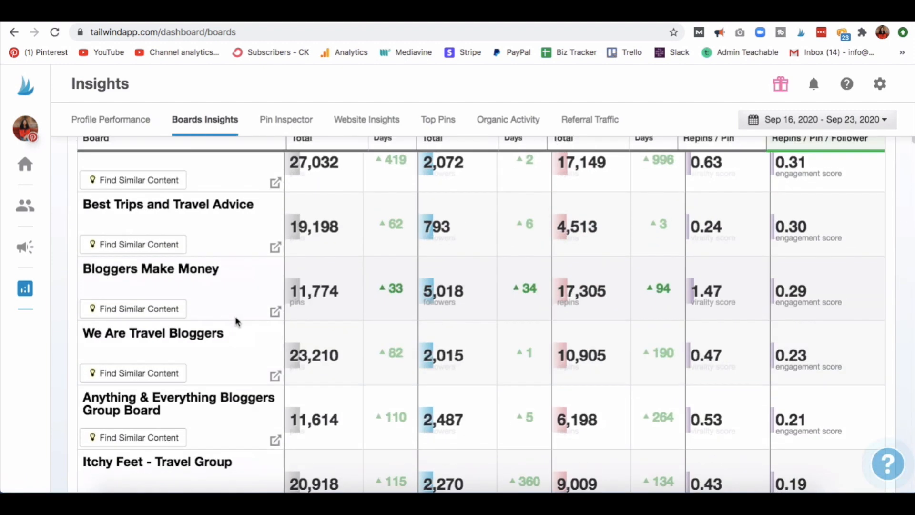
{"action": "scroll", "coordinate": [236, 322], "scroll_direction": "up", "scroll_amount": 20}
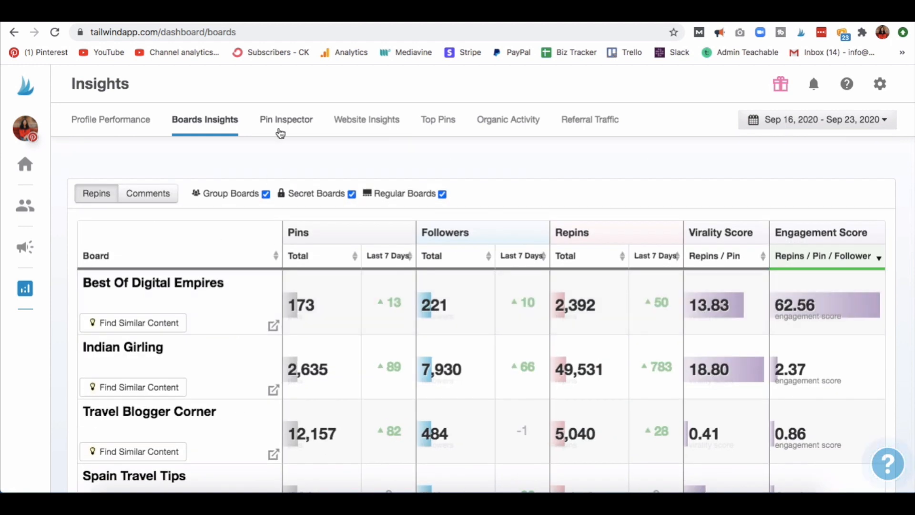
{"action": "left_click", "coordinate": [283, 124]}
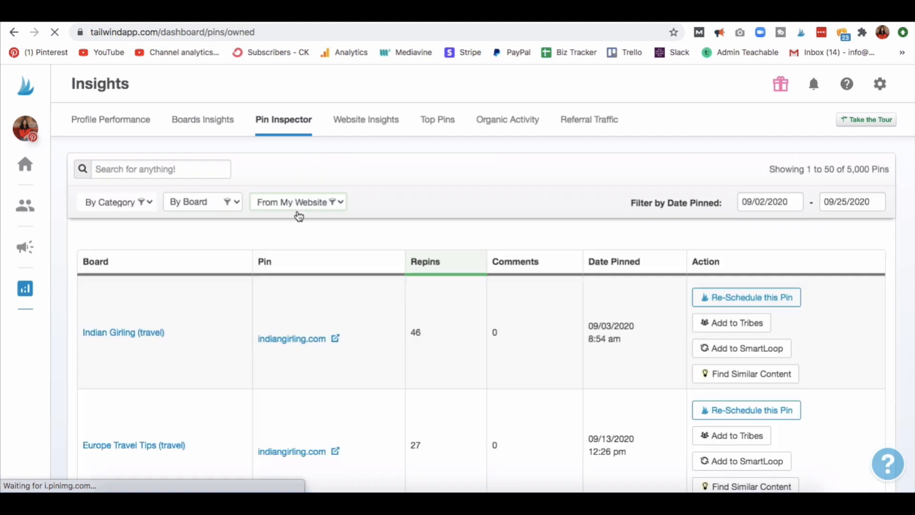
{"action": "scroll", "coordinate": [380, 375], "scroll_direction": "down", "scroll_amount": 12}
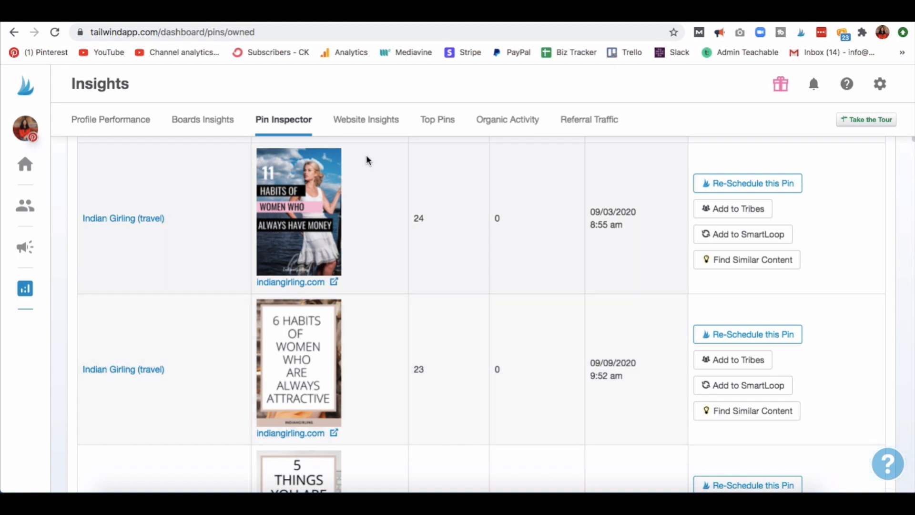
Open Top Pins and look through the most clicked pins under Pinned By Me.
{"action": "left_click", "coordinate": [429, 123]}
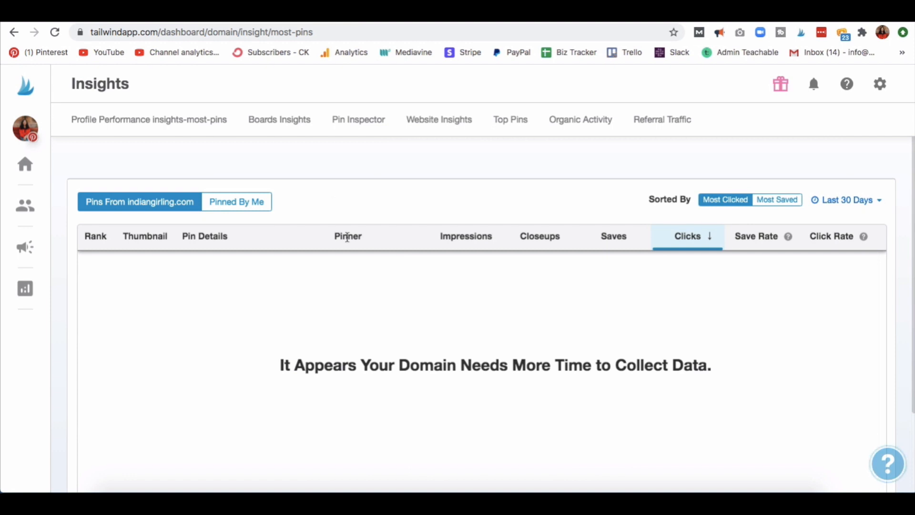
{"action": "left_click", "coordinate": [251, 209]}
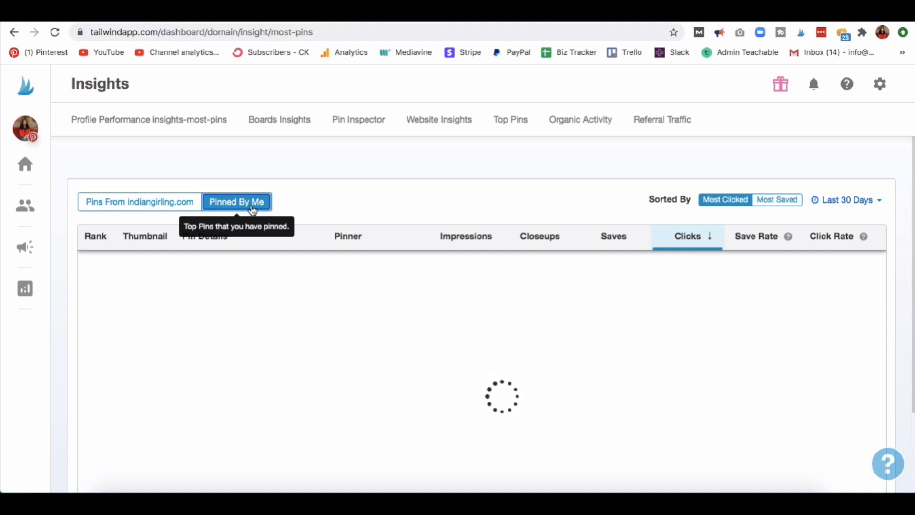
{"action": "scroll", "coordinate": [247, 307], "scroll_direction": "down", "scroll_amount": 15}
{"action": "scroll", "coordinate": [246, 305], "scroll_direction": "down", "scroll_amount": 20}
Open Organic Activity and browse the latest pins from indiangirling.com along with the word cloud.
{"action": "left_click", "coordinate": [580, 129]}
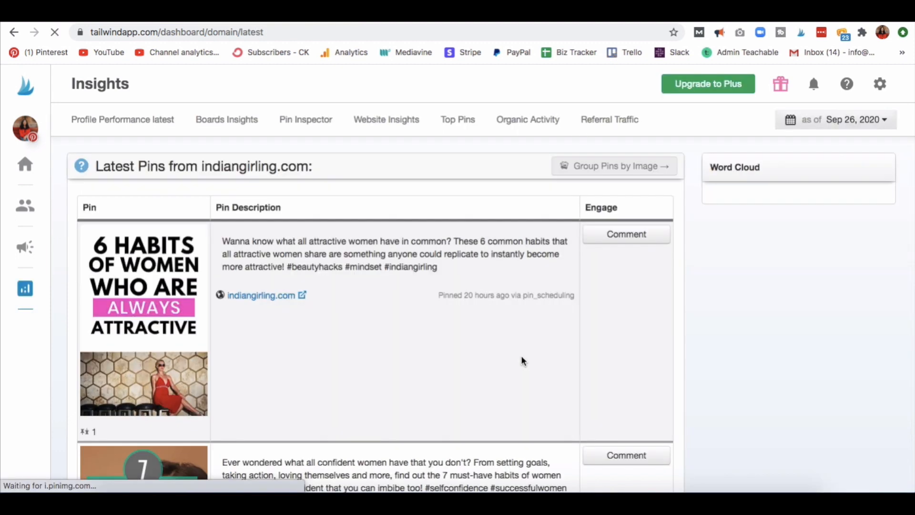
{"action": "scroll", "coordinate": [521, 361], "scroll_direction": "down", "scroll_amount": 2}
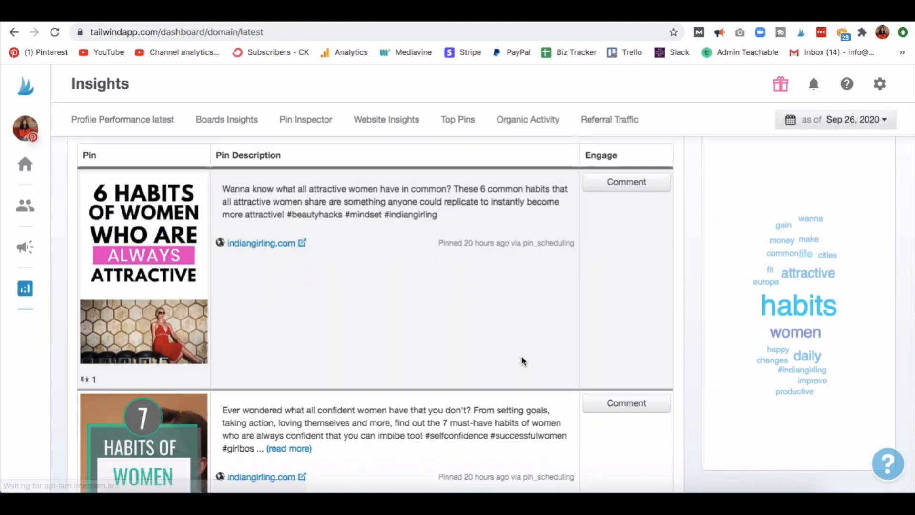
{"action": "scroll", "coordinate": [521, 361], "scroll_direction": "down", "scroll_amount": 6}
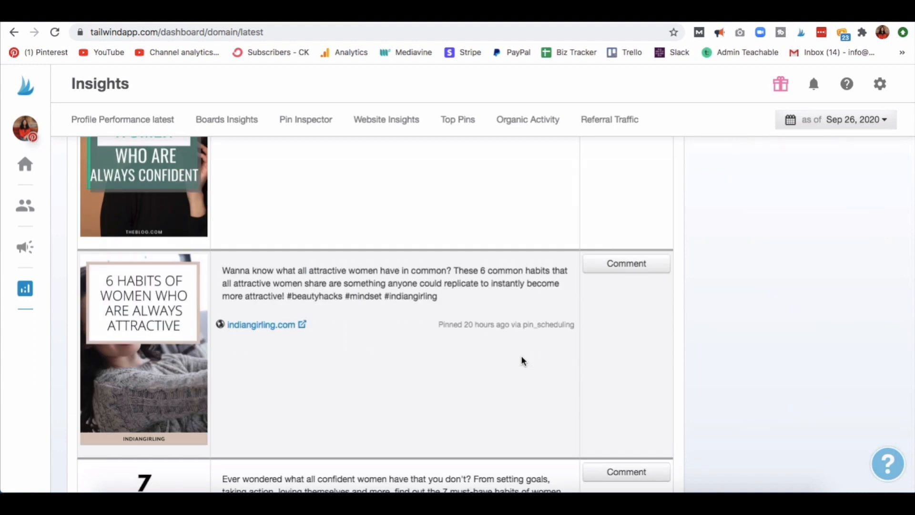
Look through the account settings options, including the Tailwind mobile apps and account resync entries, and the help resources.
{"action": "scroll", "coordinate": [522, 357], "scroll_direction": "up", "scroll_amount": 8}
{"action": "left_click", "coordinate": [878, 92]}
{"action": "left_click", "coordinate": [878, 92]}
{"action": "left_click", "coordinate": [878, 92]}
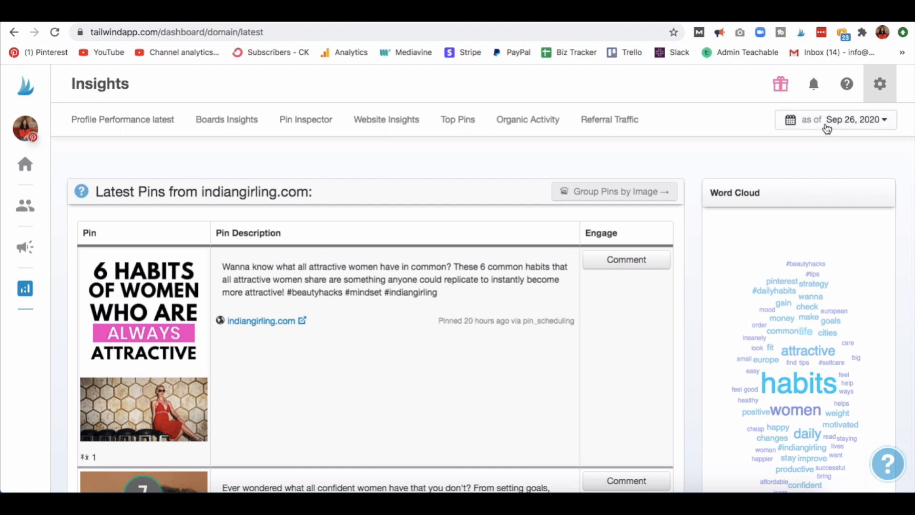
{"action": "left_click", "coordinate": [880, 82]}
{"action": "left_click", "coordinate": [880, 81]}
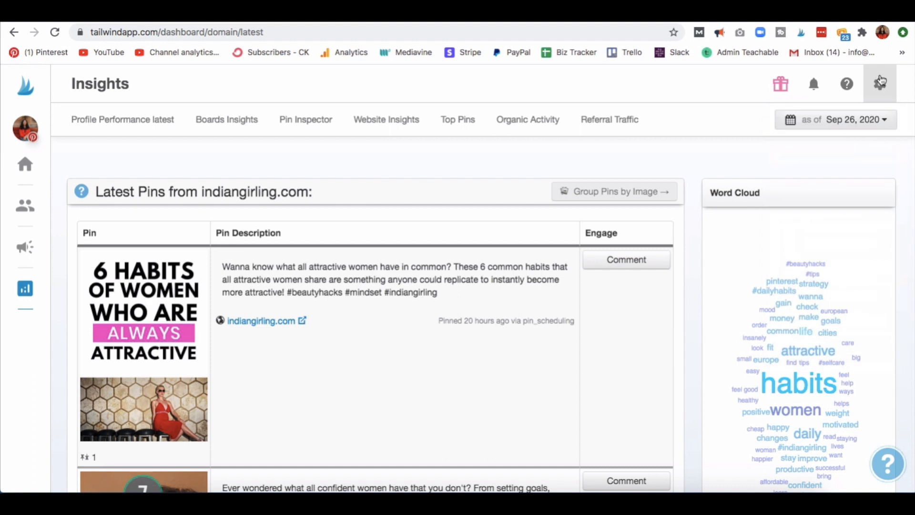
{"action": "left_click", "coordinate": [880, 82]}
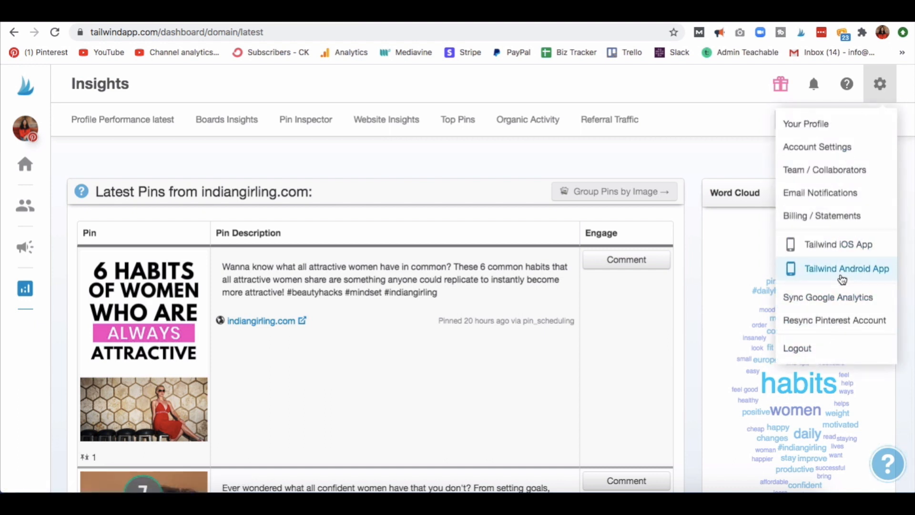
{"action": "left_click", "coordinate": [573, 283]}
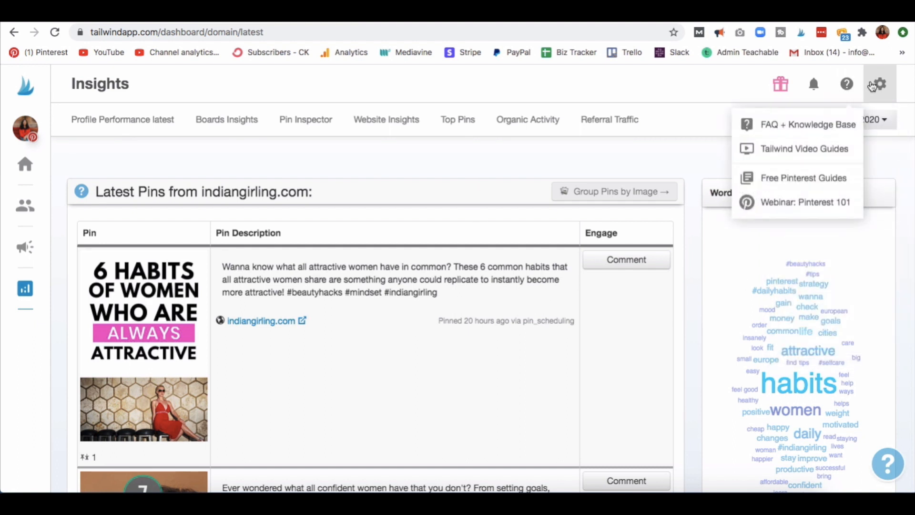
Open the Google Analytics sync settings and review the profiles available for tracking Pinterest traffic and revenue.
{"action": "mouse_move", "coordinate": [872, 85]}
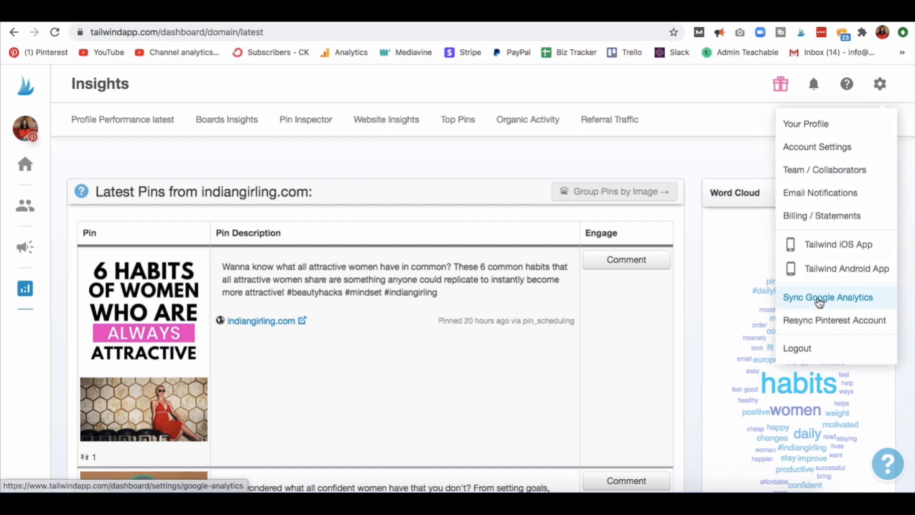
{"action": "left_click", "coordinate": [819, 301]}
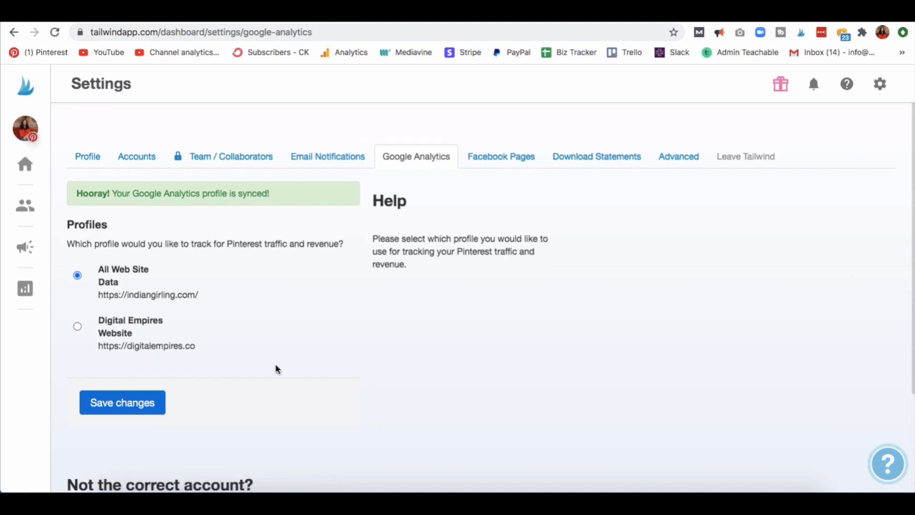
{"action": "scroll", "coordinate": [276, 368], "scroll_direction": "down", "scroll_amount": 2}
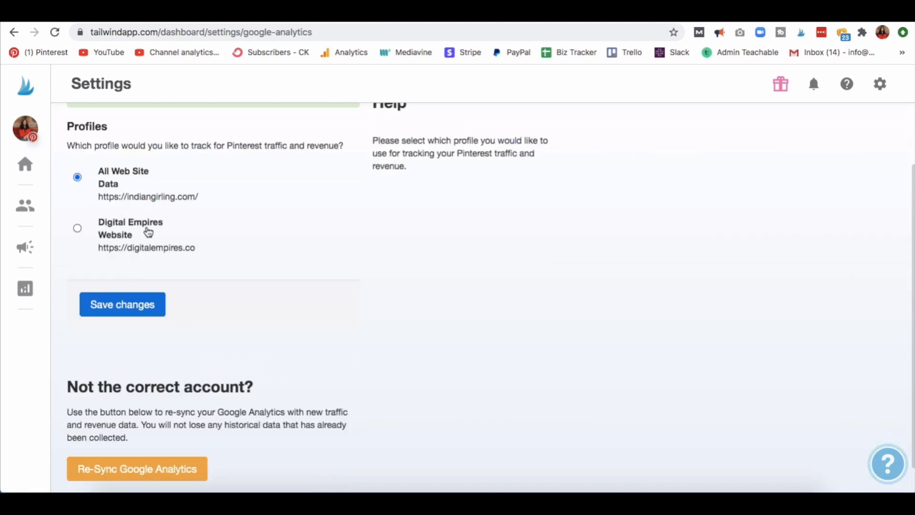
{"action": "scroll", "coordinate": [147, 231], "scroll_direction": "up", "scroll_amount": 2}
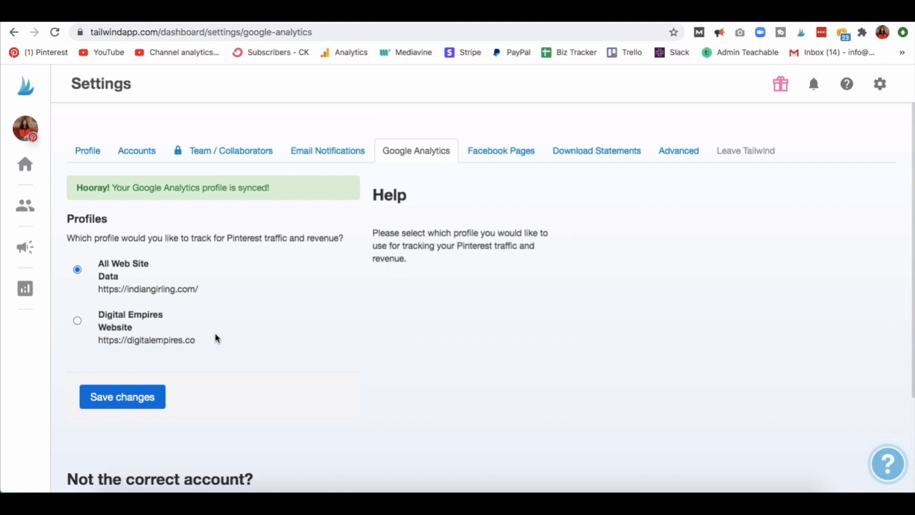
{"action": "scroll", "coordinate": [217, 338], "scroll_direction": "up", "scroll_amount": 1}
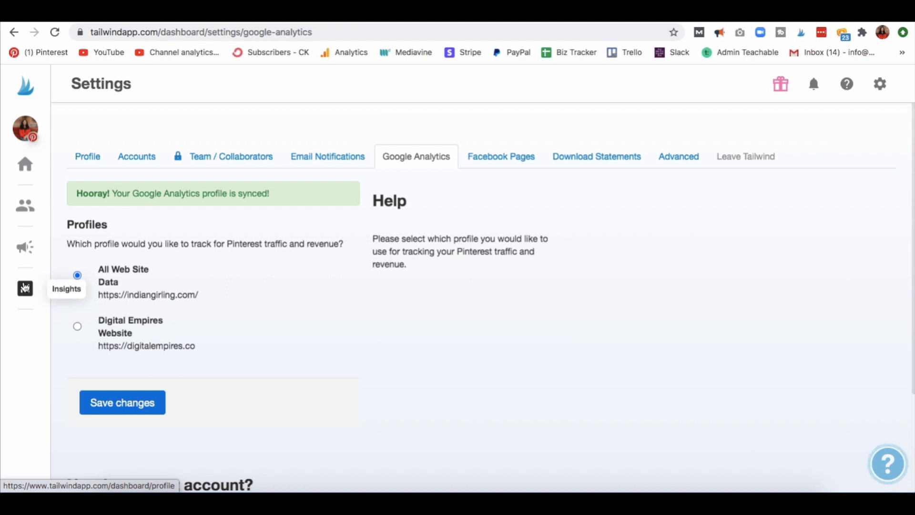
Go back to the scheduled pins in Publisher and open the options for creating a new pin.
{"action": "left_click", "coordinate": [30, 259]}
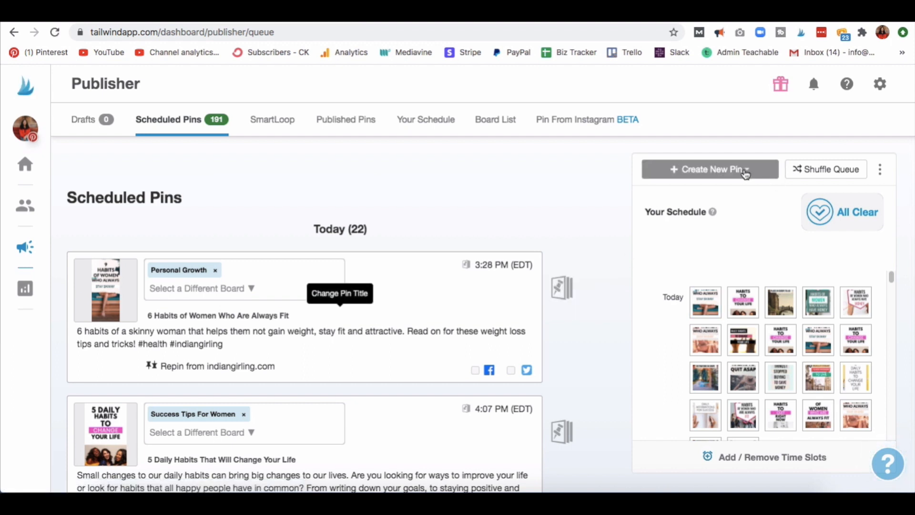
{"action": "left_click", "coordinate": [745, 172]}
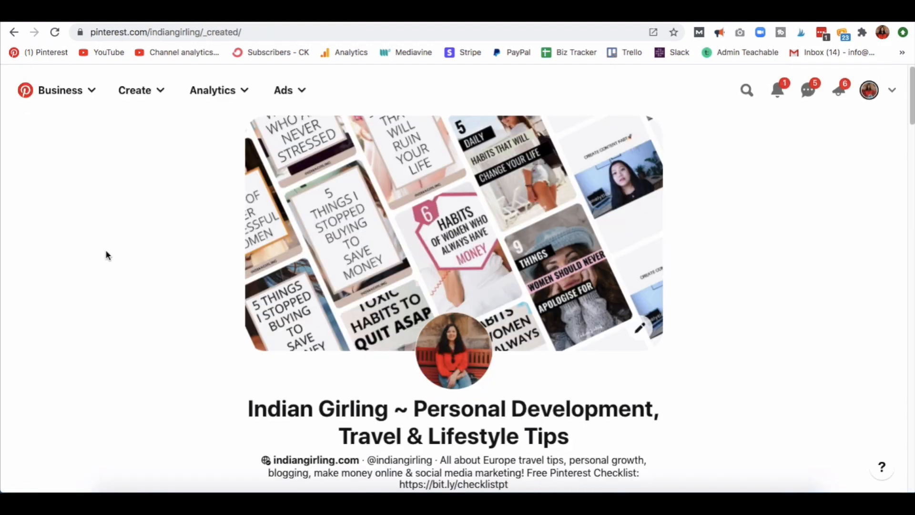
Browse the created pins on the indiangirling Pinterest profile and launch the Tailwind extension to choose pins to schedule.
{"action": "scroll", "coordinate": [106, 255], "scroll_direction": "down", "scroll_amount": 7}
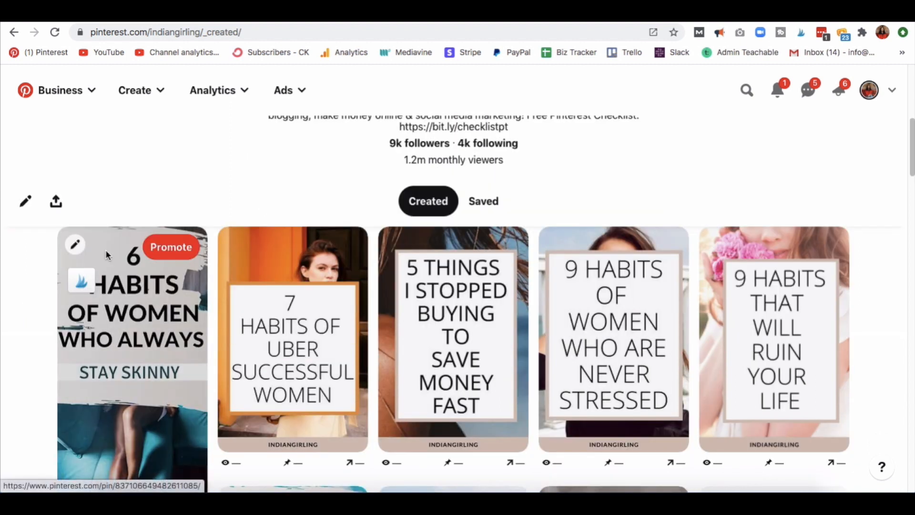
{"action": "scroll", "coordinate": [105, 255], "scroll_direction": "down", "scroll_amount": 7}
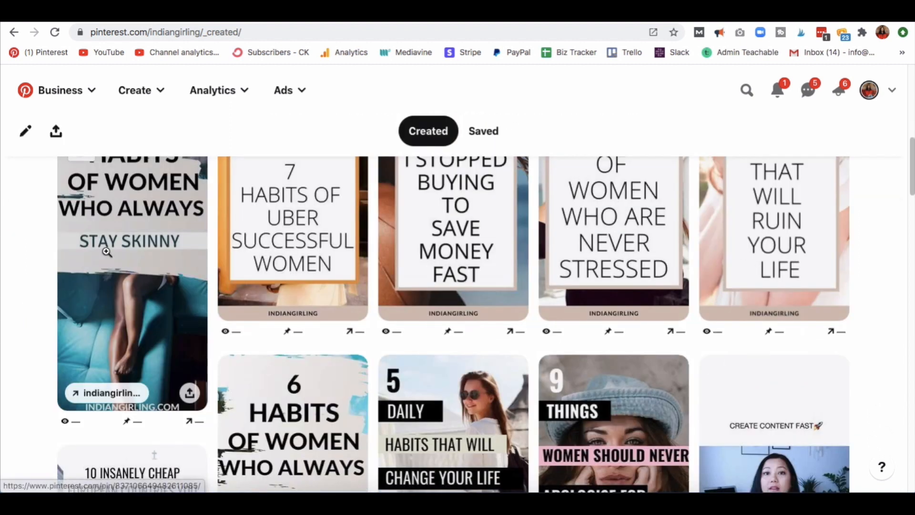
{"action": "scroll", "coordinate": [106, 253], "scroll_direction": "up", "scroll_amount": 6}
{"action": "scroll", "coordinate": [105, 251], "scroll_direction": "up", "scroll_amount": 1}
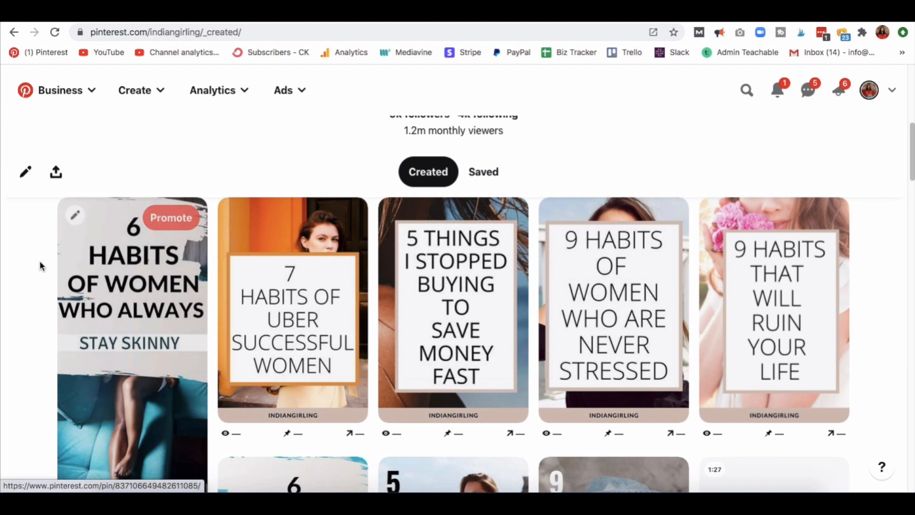
{"action": "scroll", "coordinate": [40, 262], "scroll_direction": "down", "scroll_amount": 6}
{"action": "scroll", "coordinate": [39, 261], "scroll_direction": "up", "scroll_amount": 8}
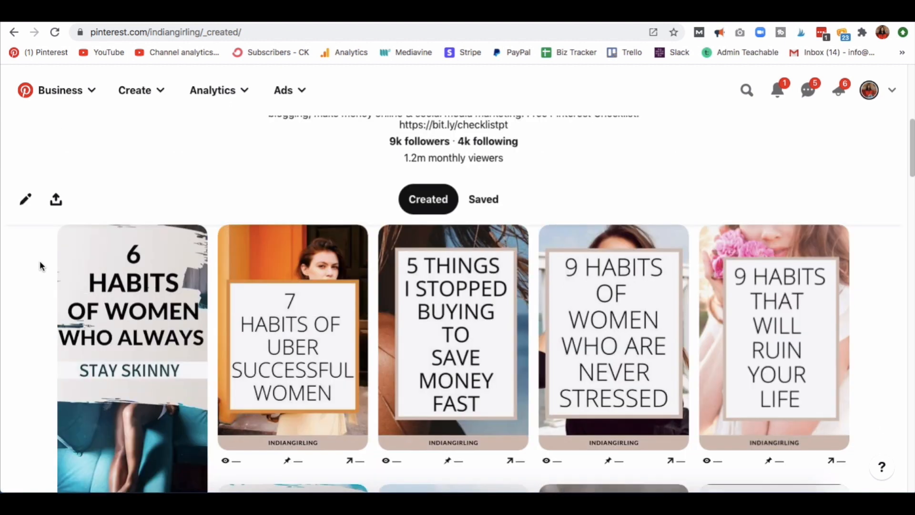
{"action": "scroll", "coordinate": [653, 190], "scroll_direction": "down", "scroll_amount": 2}
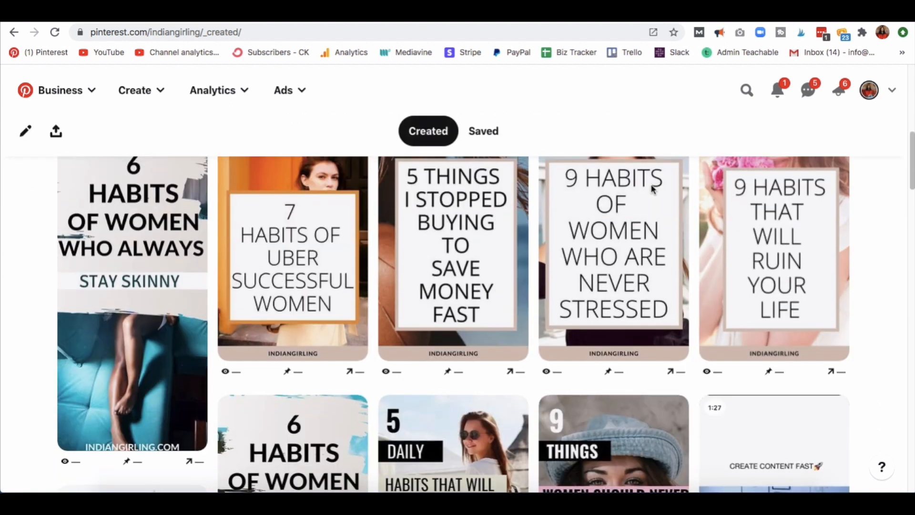
{"action": "left_click", "coordinate": [799, 36]}
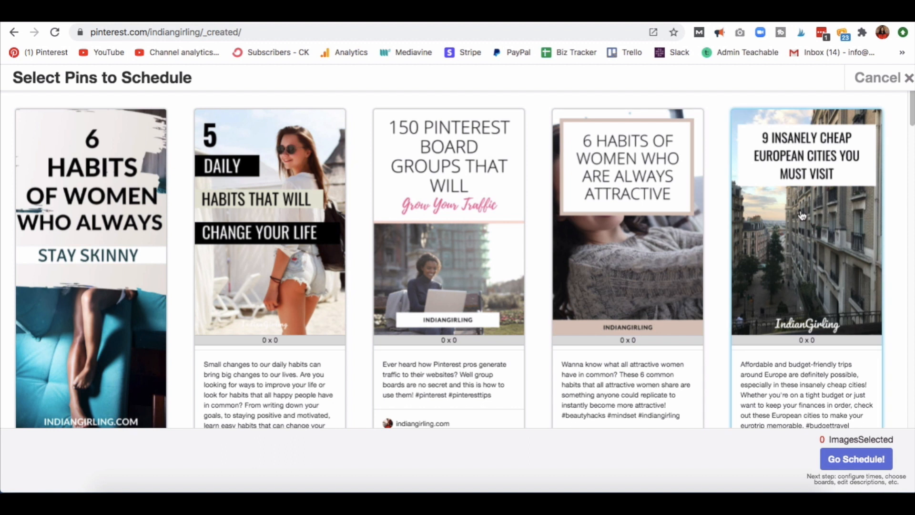
Select the "Always Stay Skinny", "Always Attractive" and "7 Habits of Women Who Are Always Confident" pins and send them to scheduling.
{"action": "scroll", "coordinate": [705, 323], "scroll_direction": "down", "scroll_amount": 5}
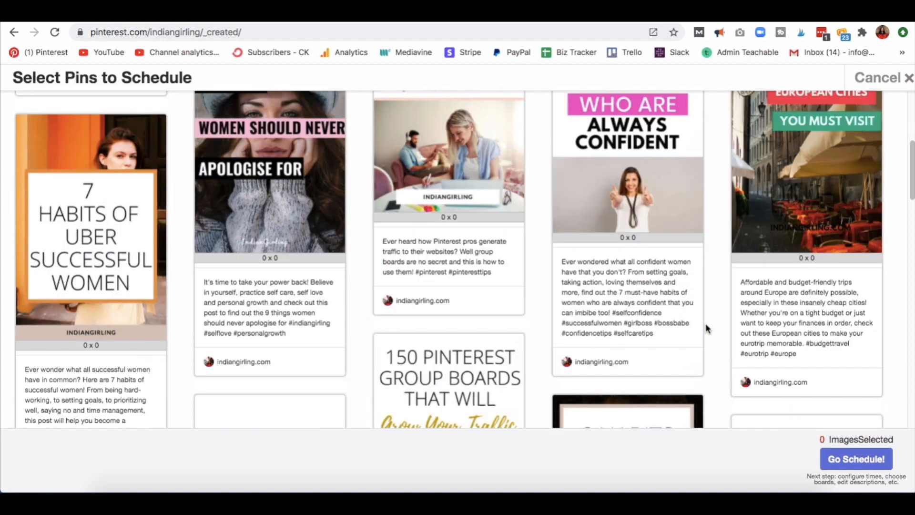
{"action": "scroll", "coordinate": [705, 323], "scroll_direction": "down", "scroll_amount": 10}
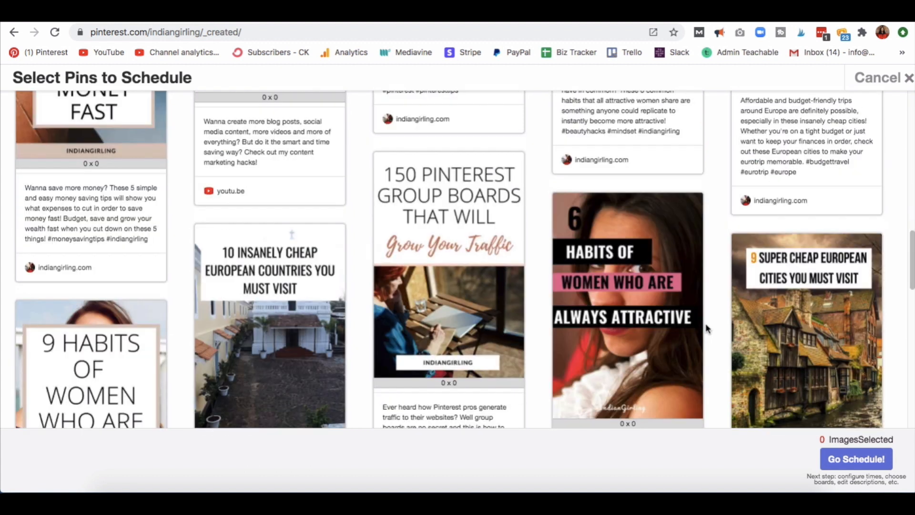
{"action": "scroll", "coordinate": [705, 323], "scroll_direction": "down", "scroll_amount": 10}
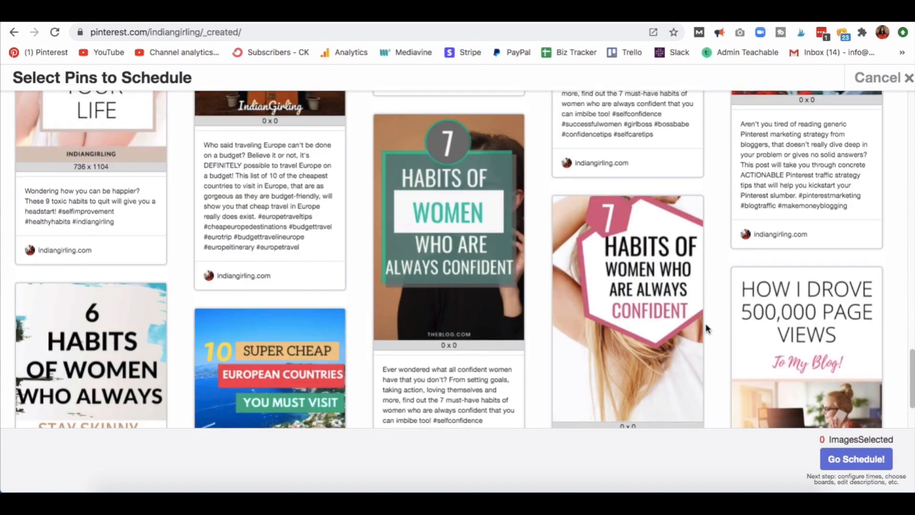
{"action": "scroll", "coordinate": [706, 328], "scroll_direction": "up", "scroll_amount": 20}
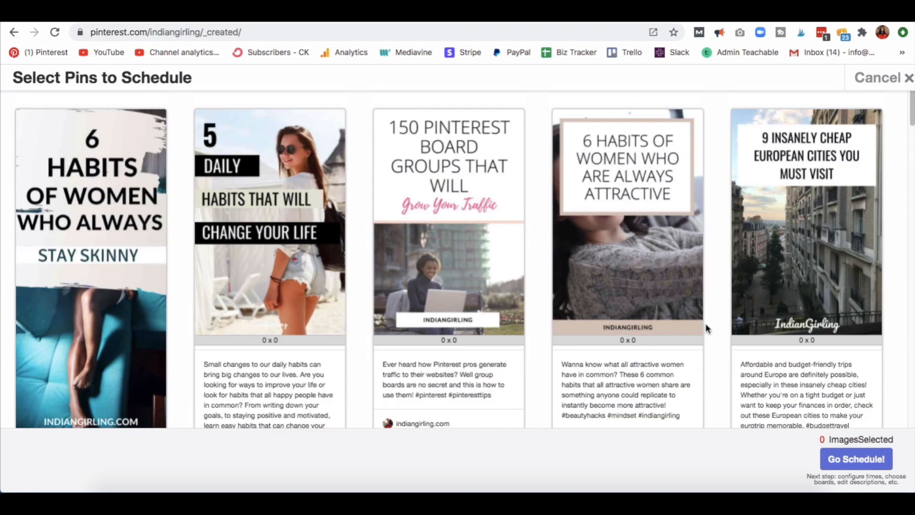
{"action": "left_click", "coordinate": [132, 276]}
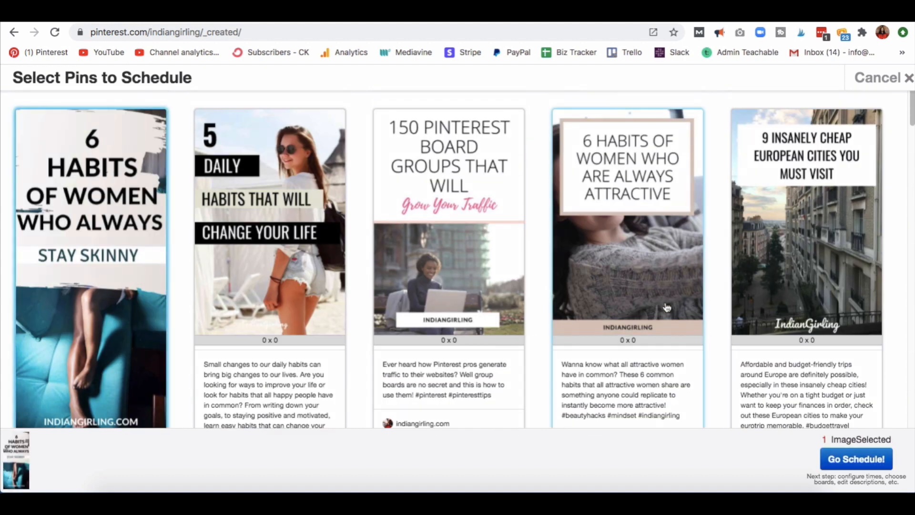
{"action": "left_click", "coordinate": [662, 303]}
{"action": "scroll", "coordinate": [662, 303], "scroll_direction": "down", "scroll_amount": 5}
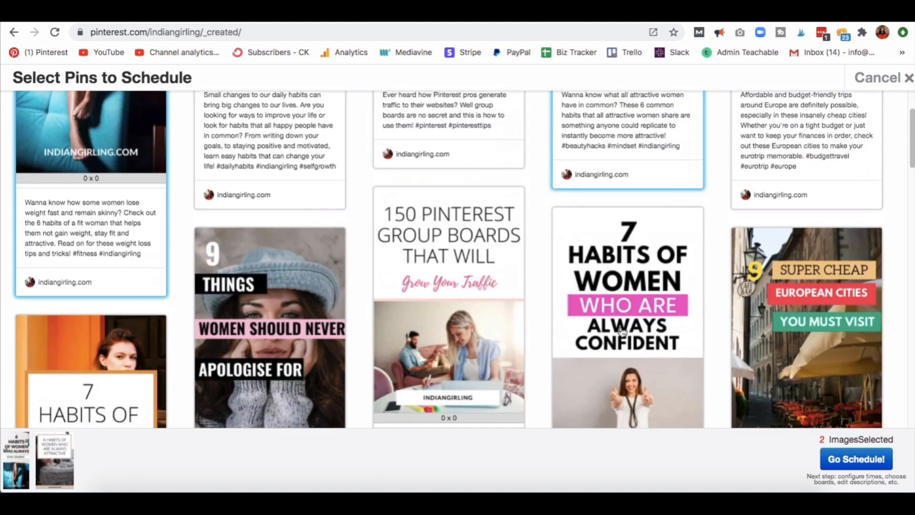
{"action": "left_click", "coordinate": [569, 351]}
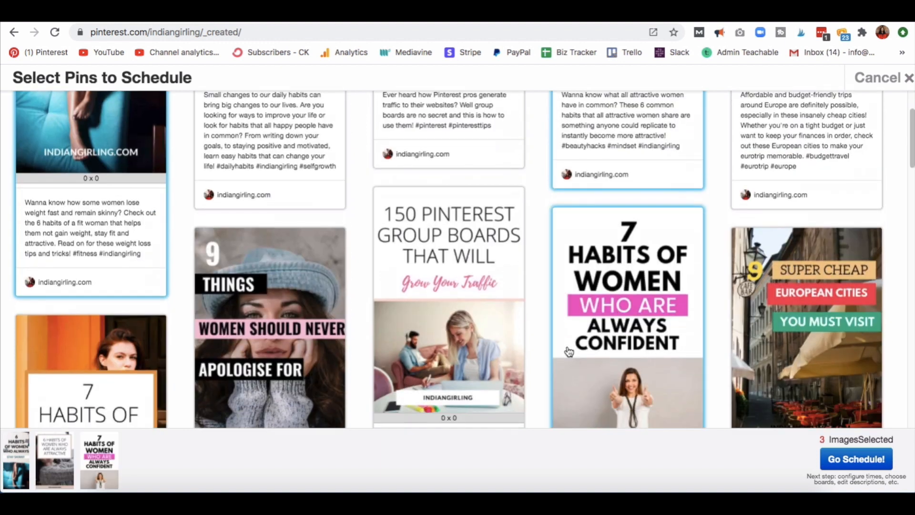
{"action": "left_click", "coordinate": [839, 456]}
Enlarge and reposition the Tailwind drafts window and look over the three saved pins with their titles and descriptions.
{"action": "left_click_drag", "start_coordinate": [462, 69], "coordinate": [425, 43]}
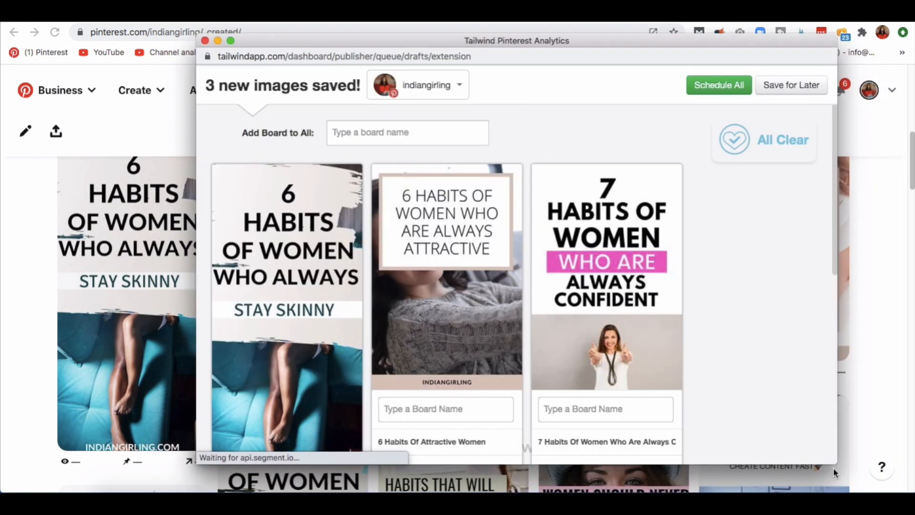
{"action": "left_click_drag", "start_coordinate": [837, 463], "coordinate": [854, 469]}
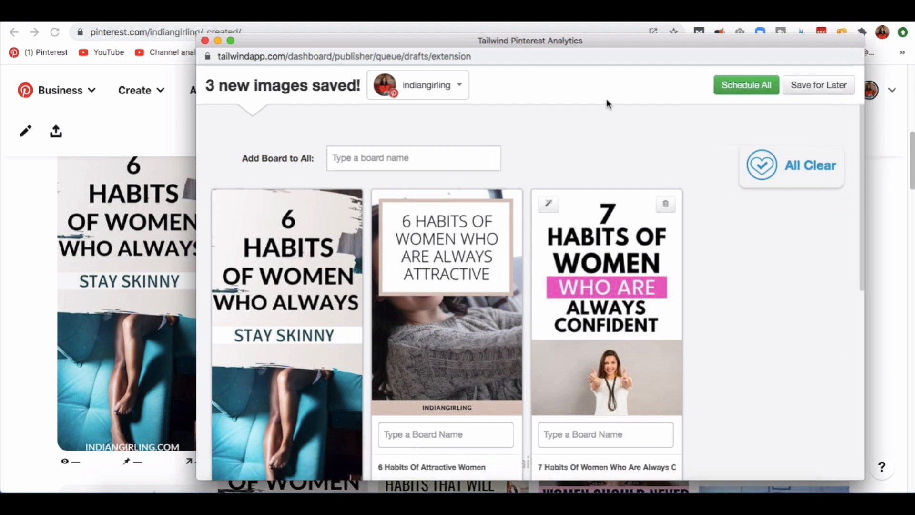
{"action": "left_click_drag", "start_coordinate": [560, 47], "coordinate": [519, 40]}
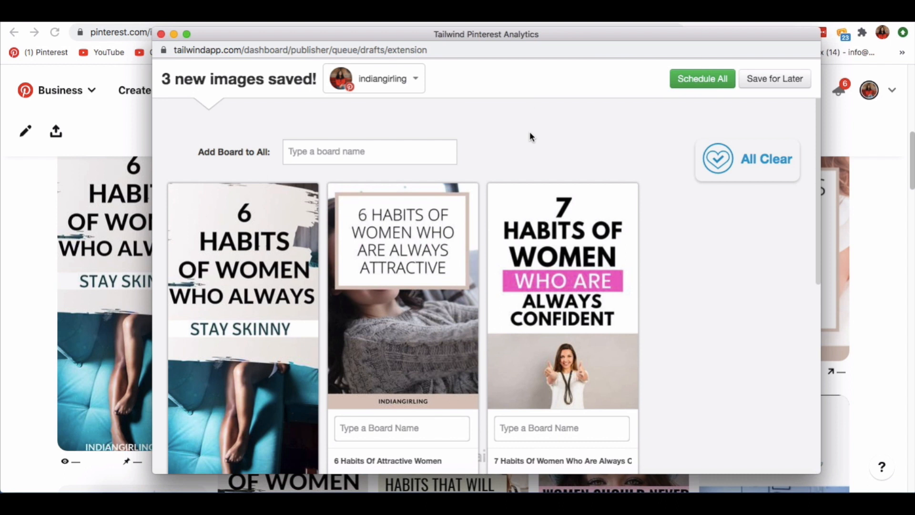
{"action": "scroll", "coordinate": [530, 138], "scroll_direction": "down", "scroll_amount": 3}
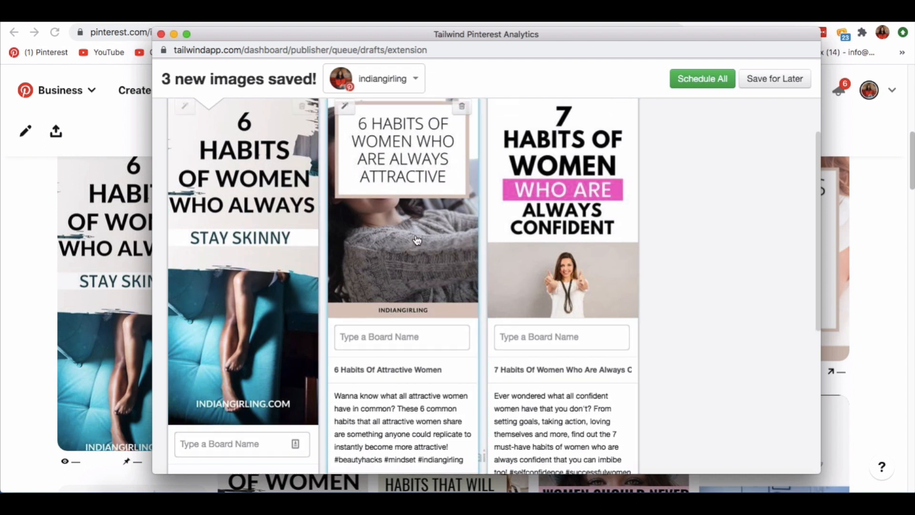
{"action": "scroll", "coordinate": [414, 238], "scroll_direction": "up", "scroll_amount": 3}
{"action": "left_click_drag", "start_coordinate": [564, 35], "coordinate": [569, 31]}
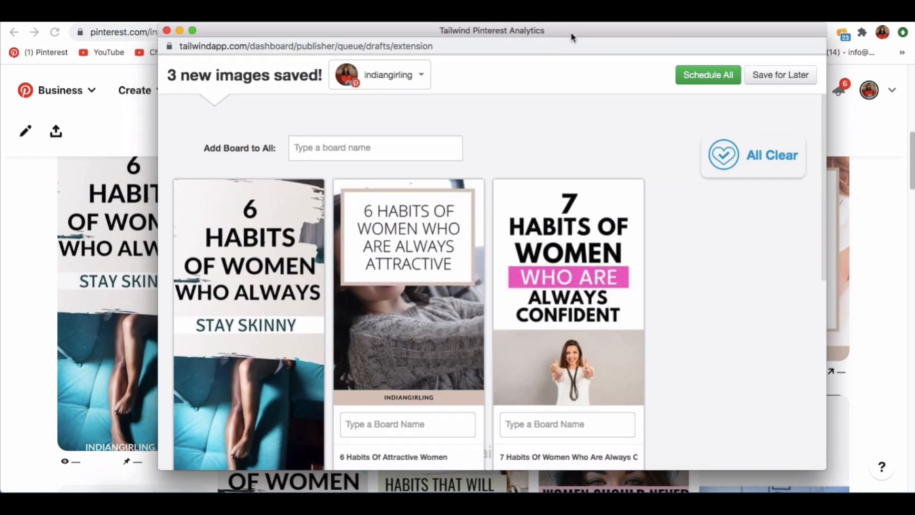
{"action": "left_click", "coordinate": [408, 153]}
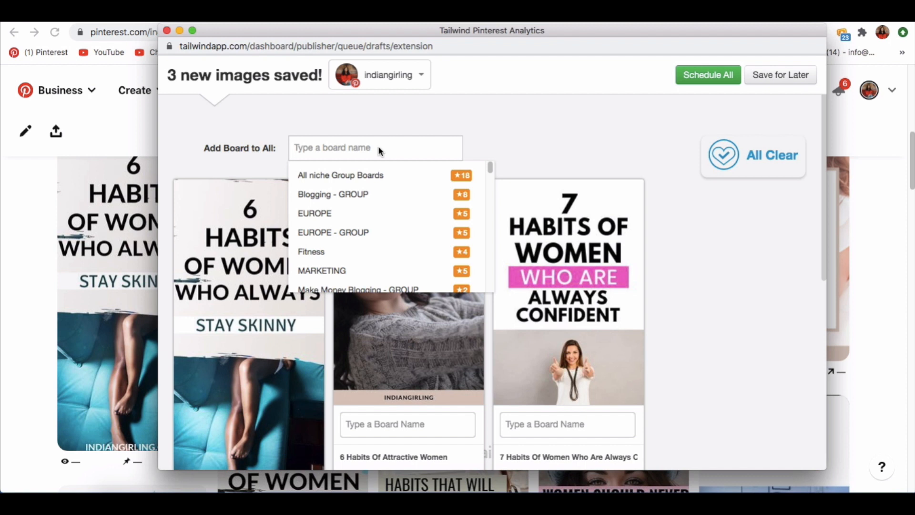
{"action": "left_click", "coordinate": [501, 145]}
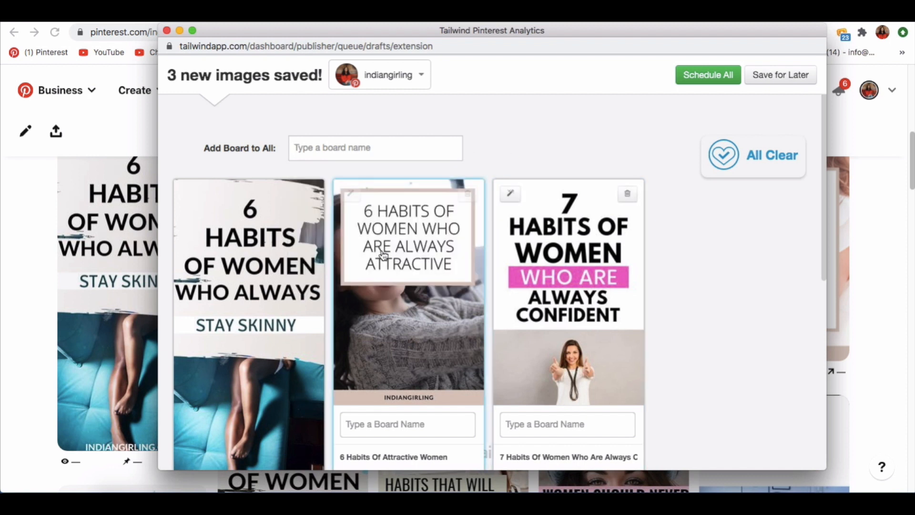
{"action": "scroll", "coordinate": [246, 270], "scroll_direction": "down", "scroll_amount": 5}
{"action": "scroll", "coordinate": [246, 269], "scroll_direction": "up", "scroll_amount": 5}
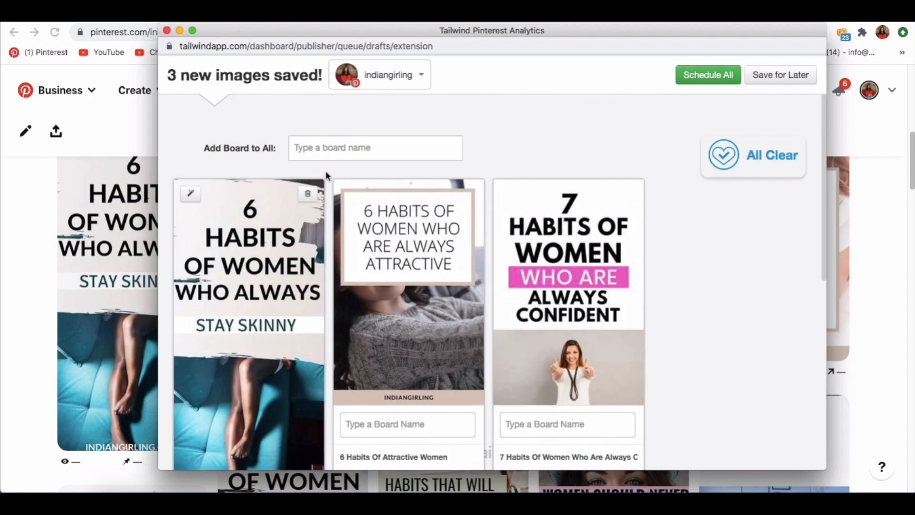
Add the PERSONAL DEV board list to all three draft pins and check the boards assigned to each.
{"action": "left_click", "coordinate": [325, 146]}
{"action": "scroll", "coordinate": [345, 241], "scroll_direction": "down", "scroll_amount": 4}
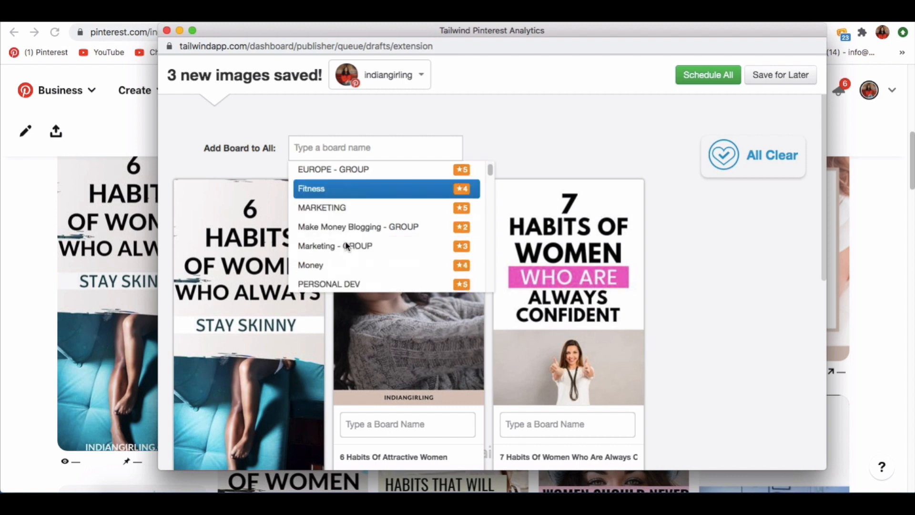
{"action": "left_click", "coordinate": [355, 257]}
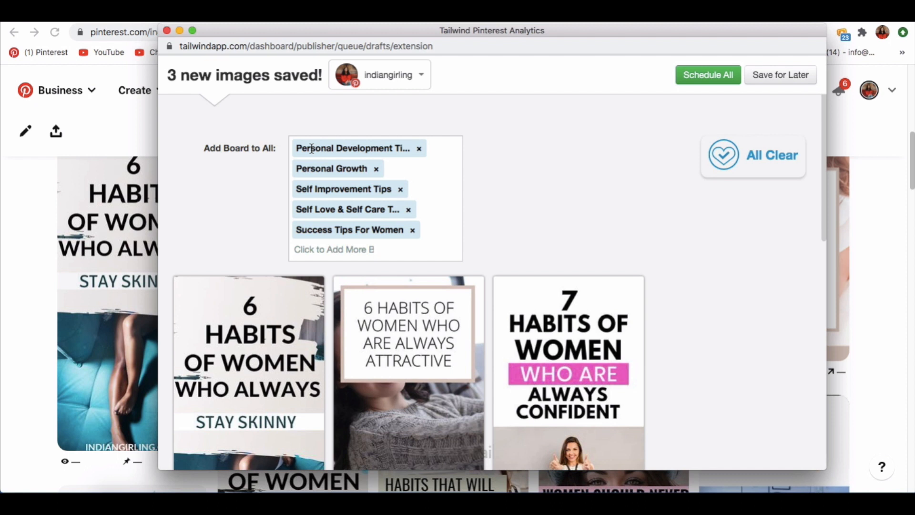
{"action": "scroll", "coordinate": [243, 216], "scroll_direction": "down", "scroll_amount": 10}
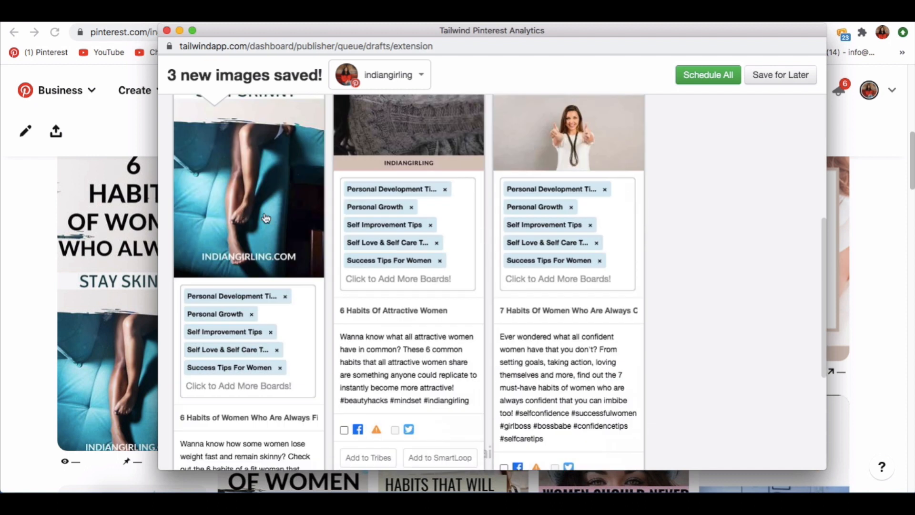
Submit the "6 Habits of Women Who Always Stay Skinny" pin to the Pinterest Friends tribe and close the confirmation.
{"action": "scroll", "coordinate": [410, 286], "scroll_direction": "up", "scroll_amount": 6}
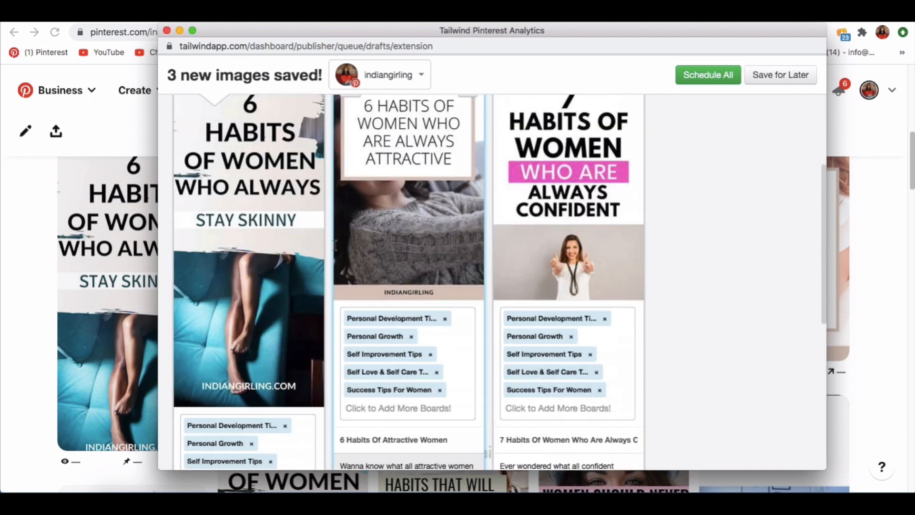
{"action": "scroll", "coordinate": [410, 286], "scroll_direction": "down", "scroll_amount": 9}
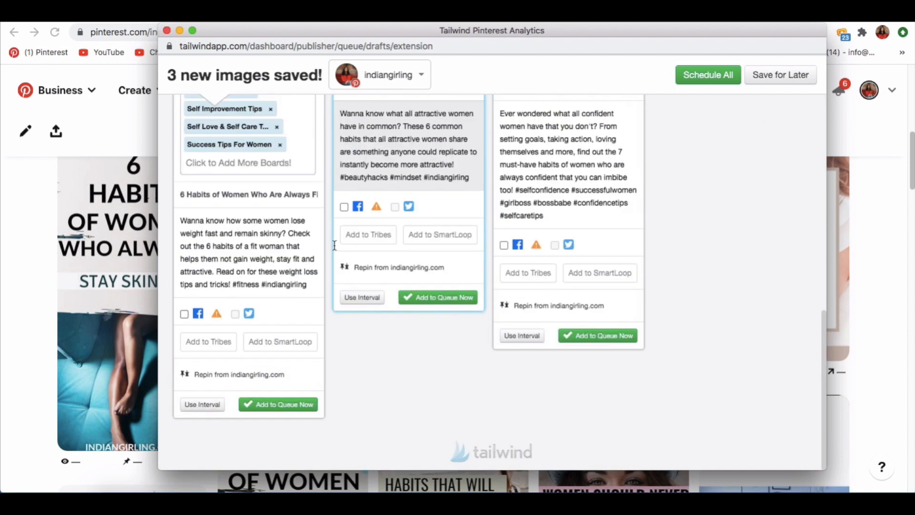
{"action": "left_click", "coordinate": [207, 344]}
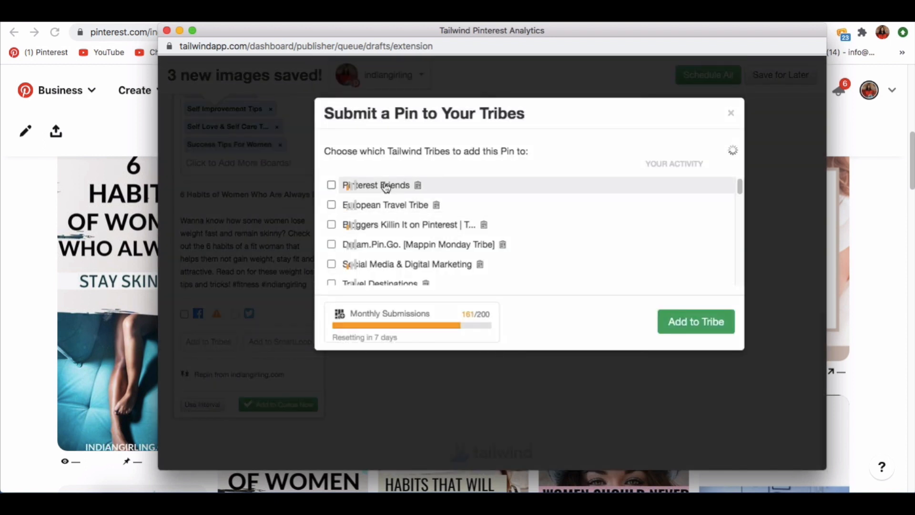
{"action": "left_click", "coordinate": [386, 187]}
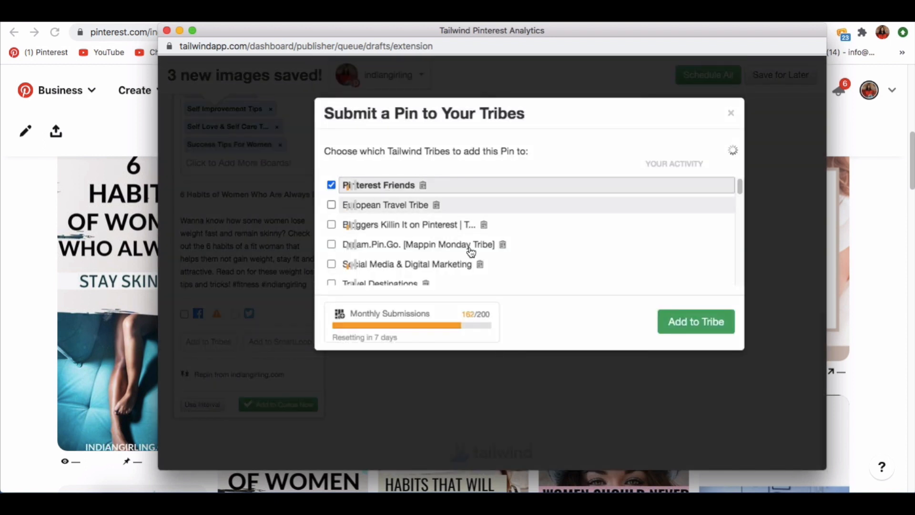
{"action": "left_click", "coordinate": [671, 323]}
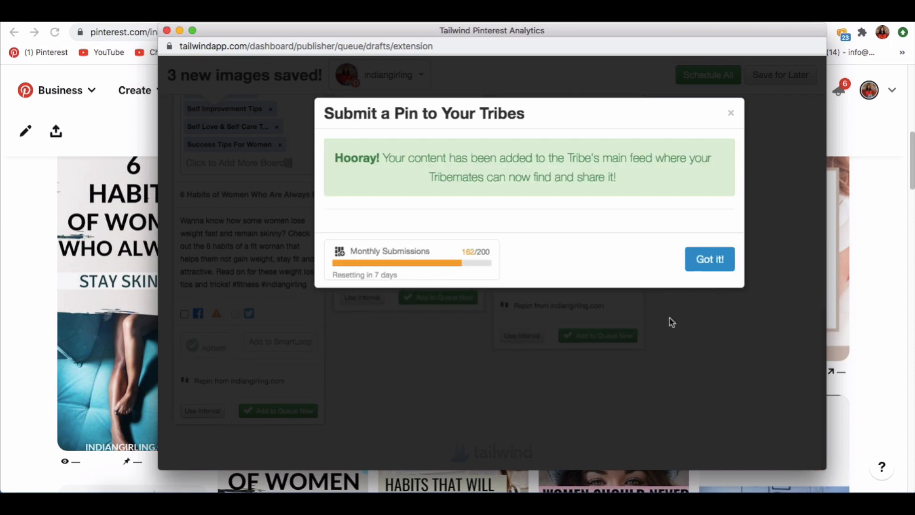
{"action": "left_click", "coordinate": [719, 409]}
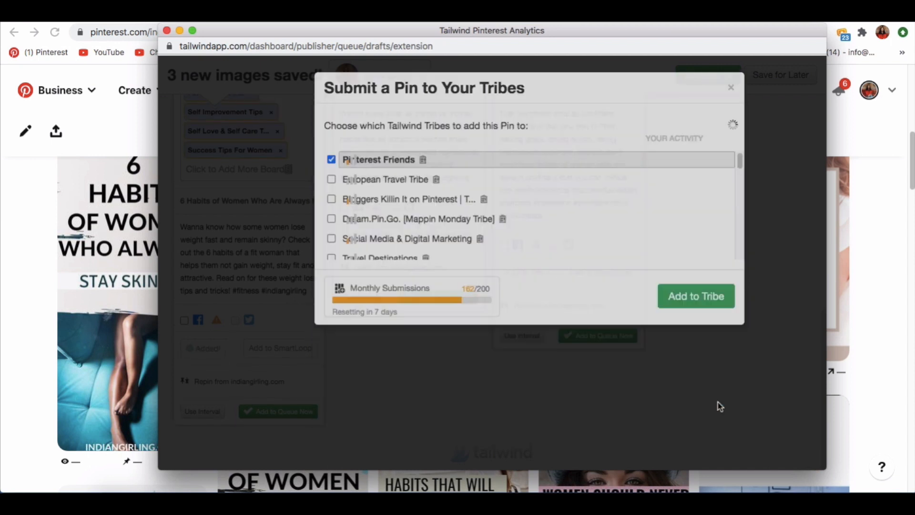
{"action": "left_click", "coordinate": [660, 381]}
Open interval scheduling for the "7 Habits of Women Who Are Always Confident" draft and set the minimum time between pins to 4d and 4h.
{"action": "scroll", "coordinate": [659, 381], "scroll_direction": "up", "scroll_amount": 5}
{"action": "scroll", "coordinate": [660, 381], "scroll_direction": "up", "scroll_amount": 5}
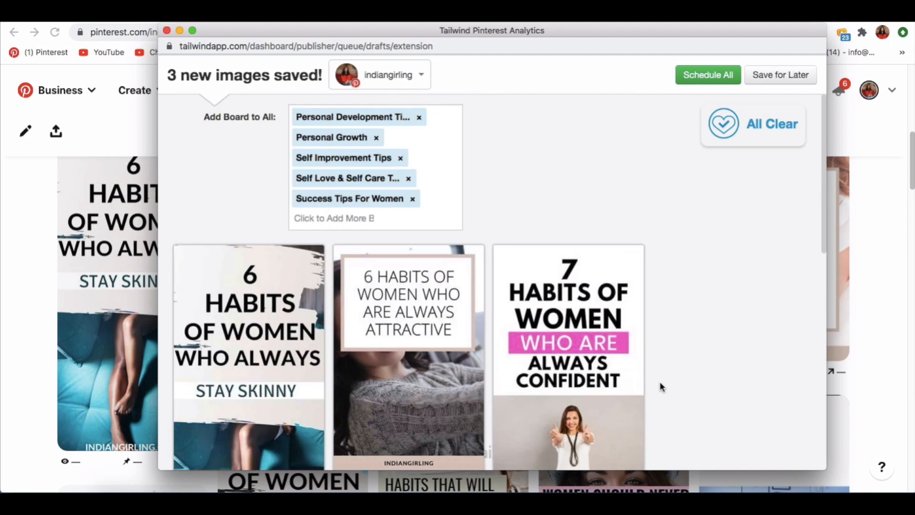
{"action": "scroll", "coordinate": [660, 381], "scroll_direction": "down", "scroll_amount": 10}
{"action": "scroll", "coordinate": [660, 386], "scroll_direction": "down", "scroll_amount": 5}
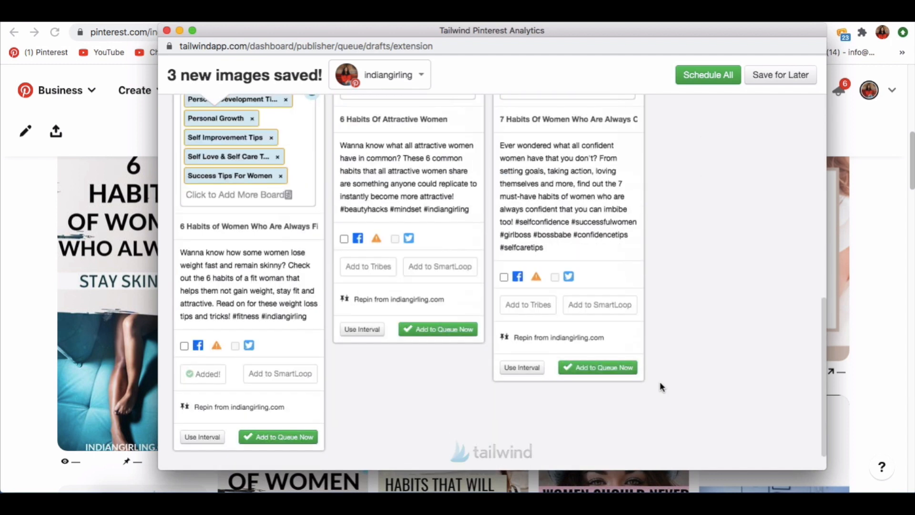
{"action": "scroll", "coordinate": [677, 273], "scroll_direction": "up", "scroll_amount": 10}
{"action": "scroll", "coordinate": [677, 273], "scroll_direction": "down", "scroll_amount": 10}
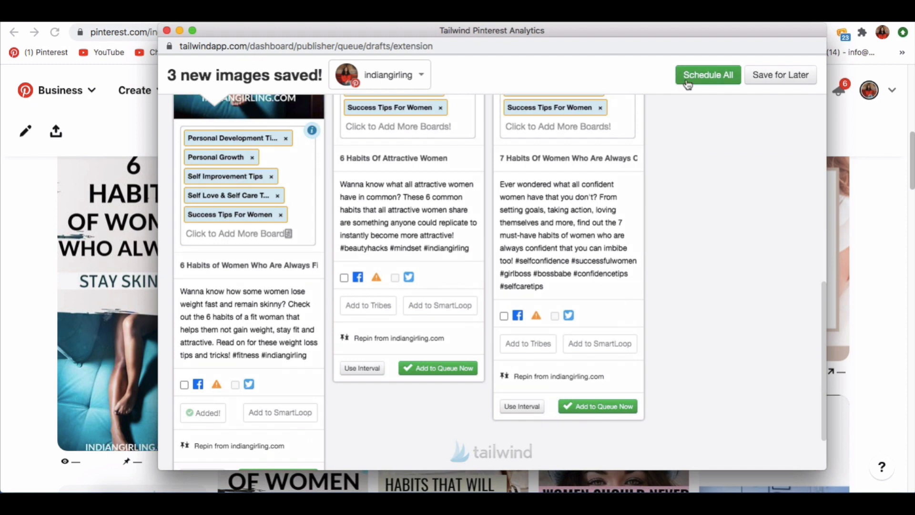
{"action": "scroll", "coordinate": [685, 300], "scroll_direction": "down", "scroll_amount": 3}
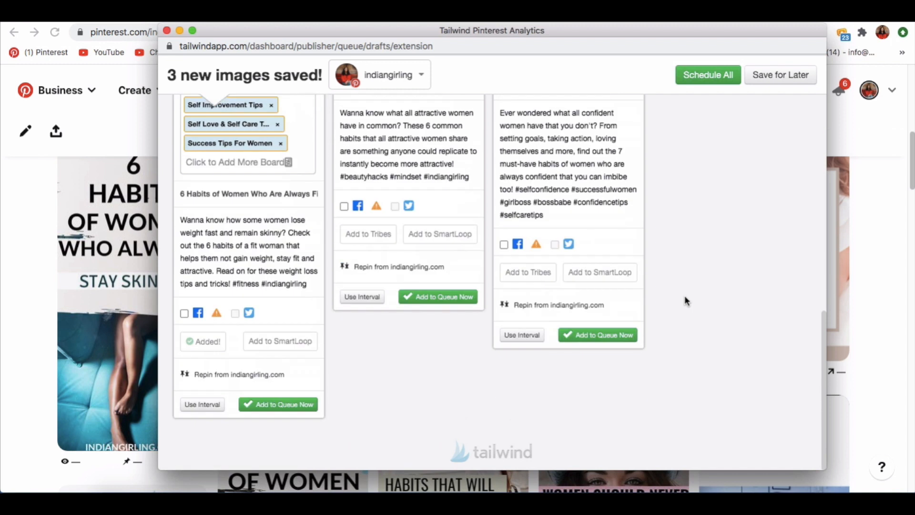
{"action": "left_click", "coordinate": [522, 334]}
{"action": "scroll", "coordinate": [548, 334], "scroll_direction": "down", "scroll_amount": 3}
{"action": "scroll", "coordinate": [658, 350], "scroll_direction": "down", "scroll_amount": 3}
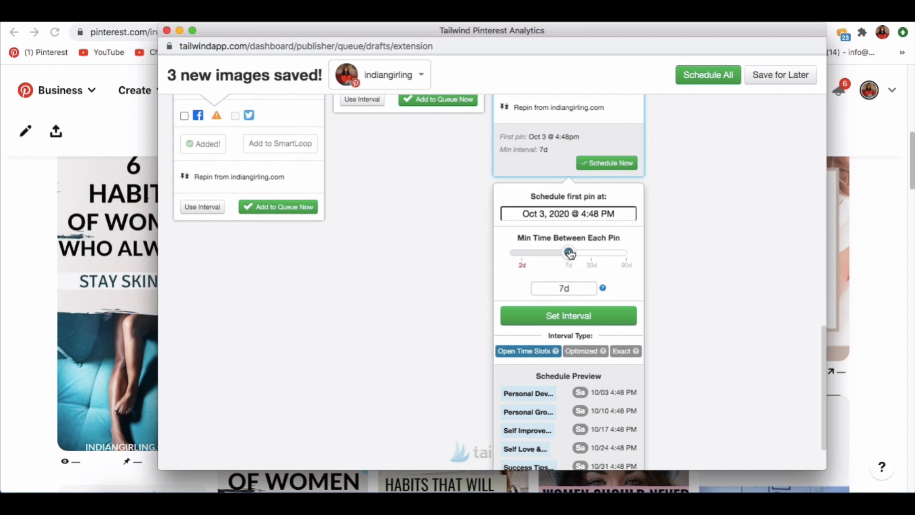
{"action": "left_click_drag", "start_coordinate": [571, 254], "coordinate": [543, 253]}
{"action": "scroll", "coordinate": [694, 296], "scroll_direction": "down", "scroll_amount": 2}
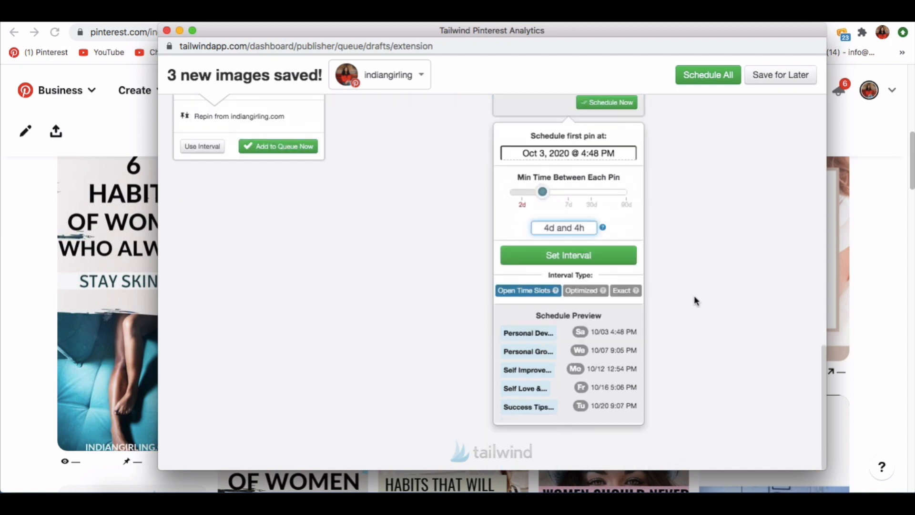
Review the confident-women draft's boards, interval options and schedule preview dates for each board.
{"action": "scroll", "coordinate": [694, 296], "scroll_direction": "up", "scroll_amount": 3}
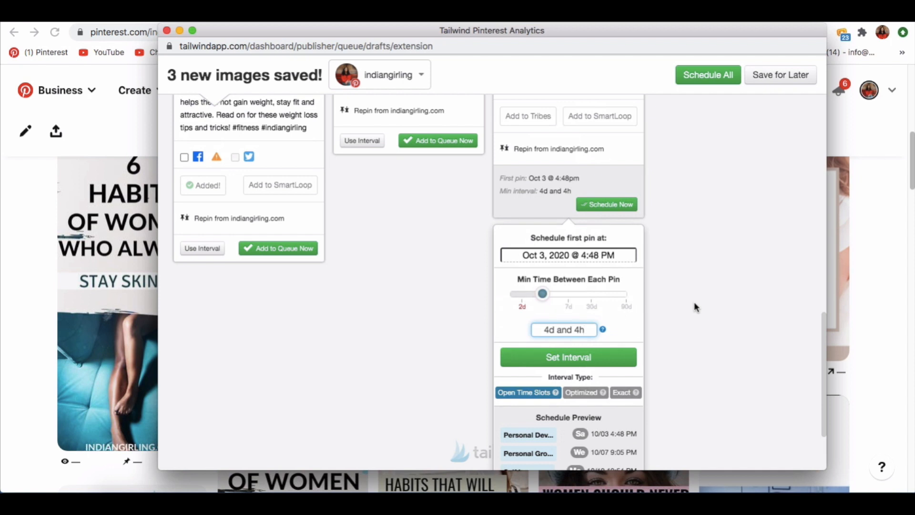
{"action": "scroll", "coordinate": [694, 303], "scroll_direction": "down", "scroll_amount": 3}
{"action": "scroll", "coordinate": [694, 303], "scroll_direction": "down", "scroll_amount": 2}
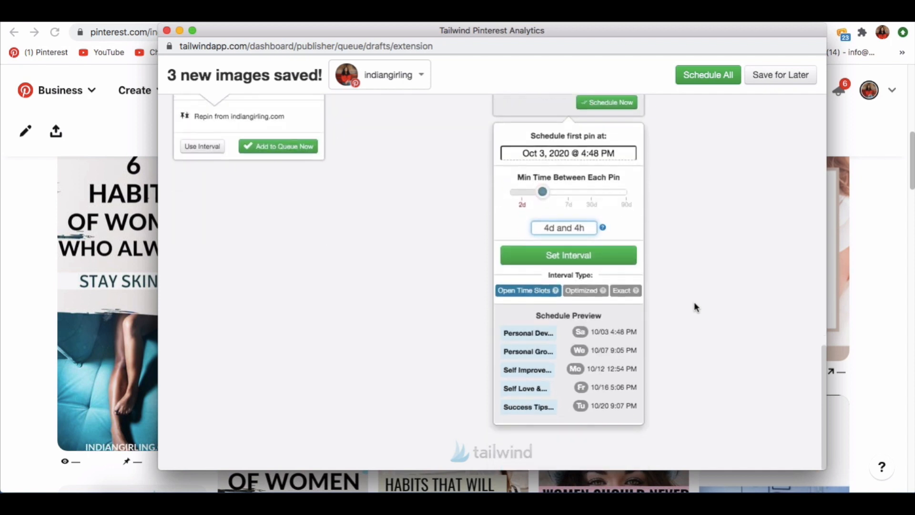
{"action": "scroll", "coordinate": [695, 303], "scroll_direction": "up", "scroll_amount": 4}
{"action": "scroll", "coordinate": [695, 303], "scroll_direction": "up", "scroll_amount": 1}
{"action": "scroll", "coordinate": [694, 303], "scroll_direction": "up", "scroll_amount": 8}
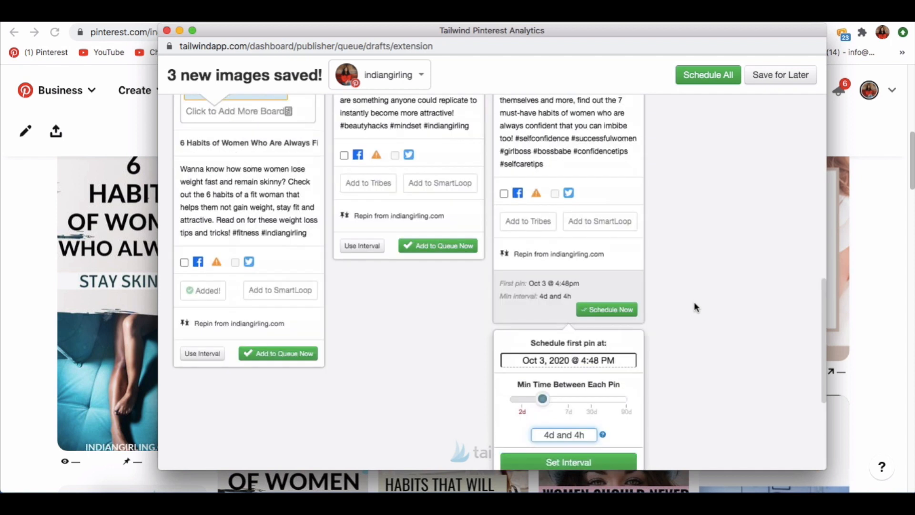
{"action": "scroll", "coordinate": [693, 307], "scroll_direction": "up", "scroll_amount": 1}
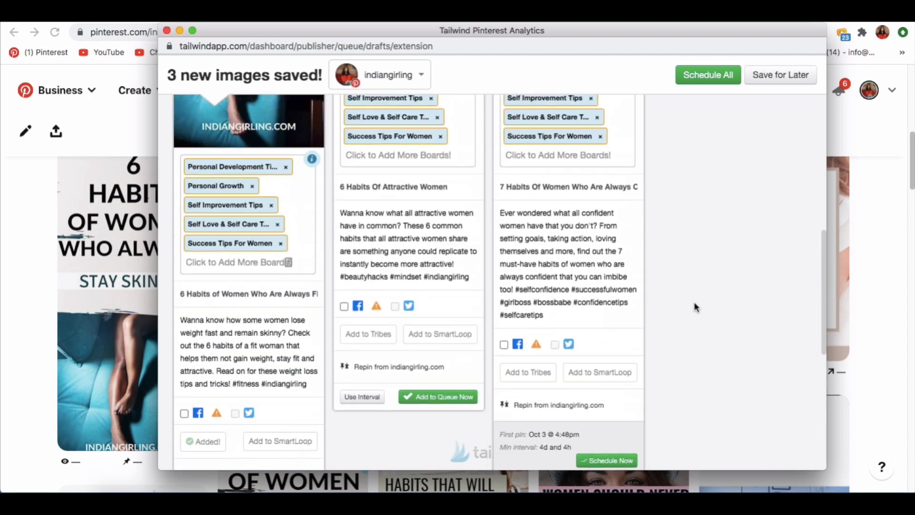
{"action": "scroll", "coordinate": [694, 307], "scroll_direction": "down", "scroll_amount": 11}
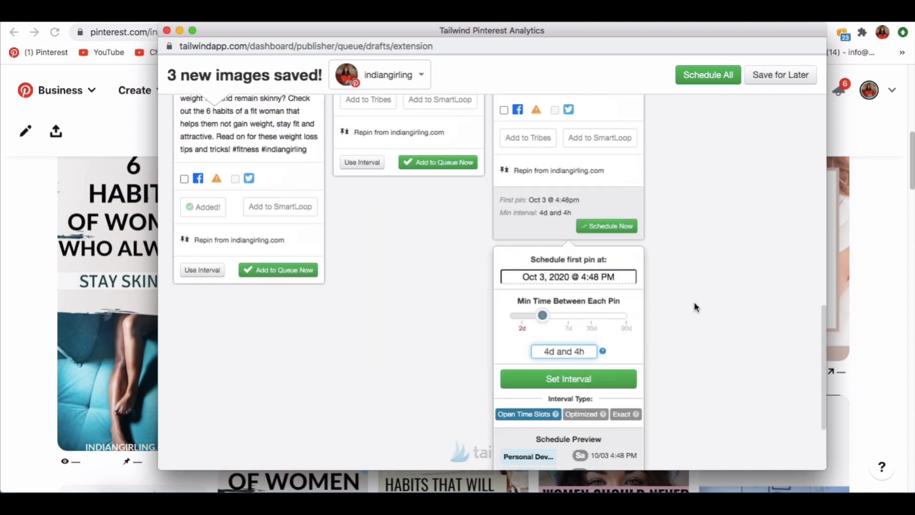
{"action": "scroll", "coordinate": [693, 307], "scroll_direction": "down", "scroll_amount": 3}
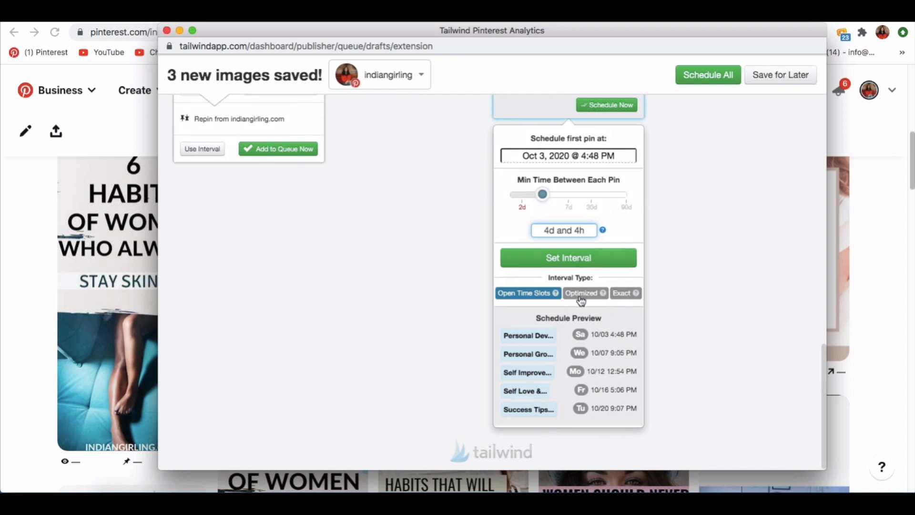
Set the minimum time between pins to 6d and 19h for the confident-women draft and apply the interval.
{"action": "left_click_drag", "start_coordinate": [543, 196], "coordinate": [567, 199]}
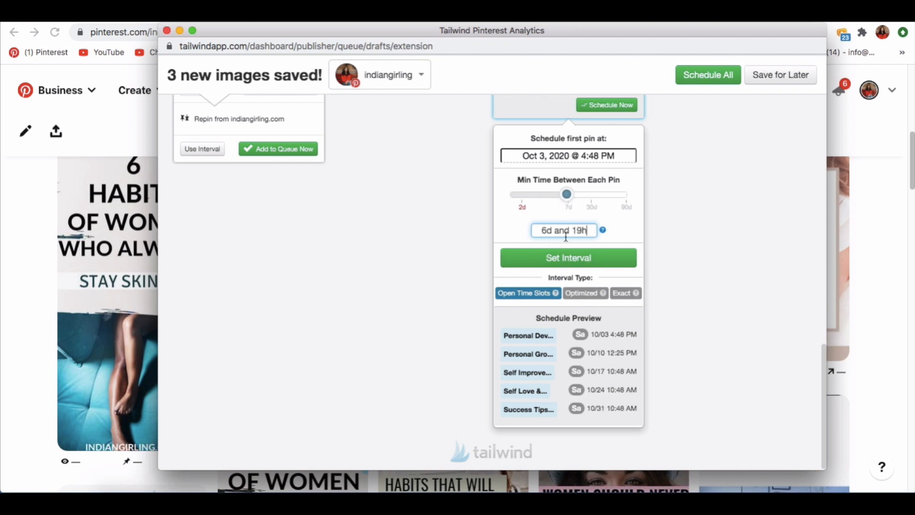
{"action": "left_click", "coordinate": [576, 259]}
{"action": "mouse_move", "coordinate": [516, 337]}
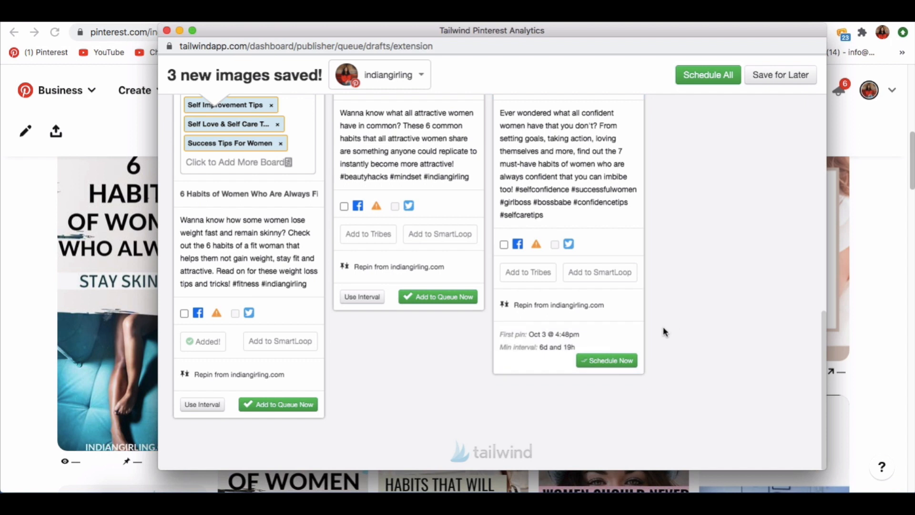
Look over the three drafts once more, checking their boards, descriptions and scheduling options.
{"action": "scroll", "coordinate": [665, 332], "scroll_direction": "up", "scroll_amount": 10}
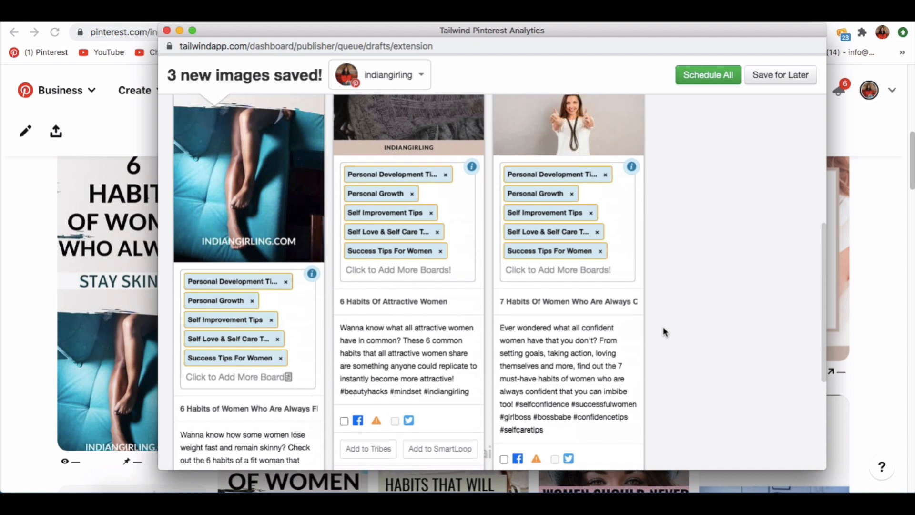
{"action": "scroll", "coordinate": [664, 332], "scroll_direction": "up", "scroll_amount": 5}
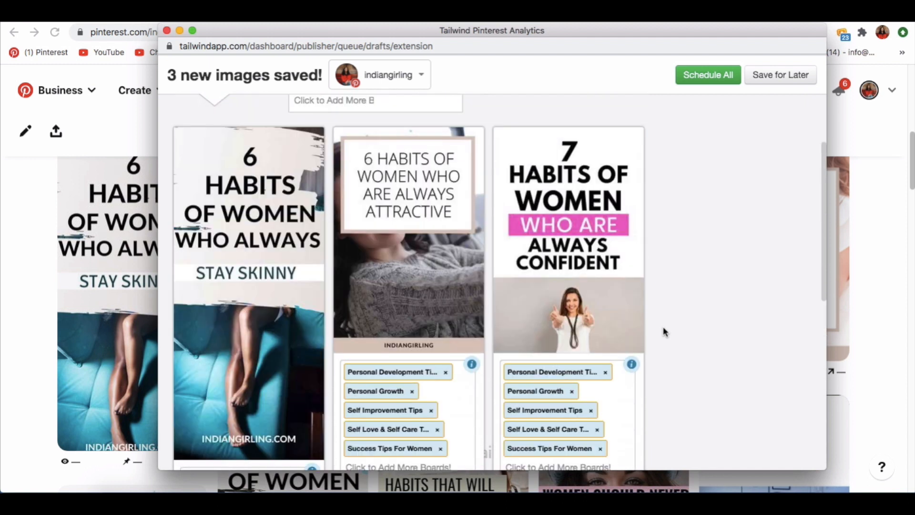
{"action": "scroll", "coordinate": [665, 332], "scroll_direction": "down", "scroll_amount": 15}
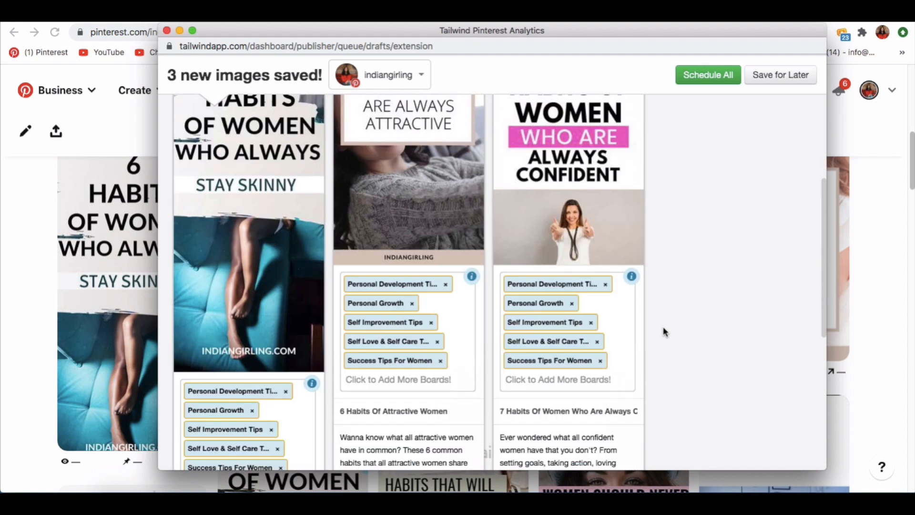
{"action": "scroll", "coordinate": [664, 332], "scroll_direction": "up", "scroll_amount": 6}
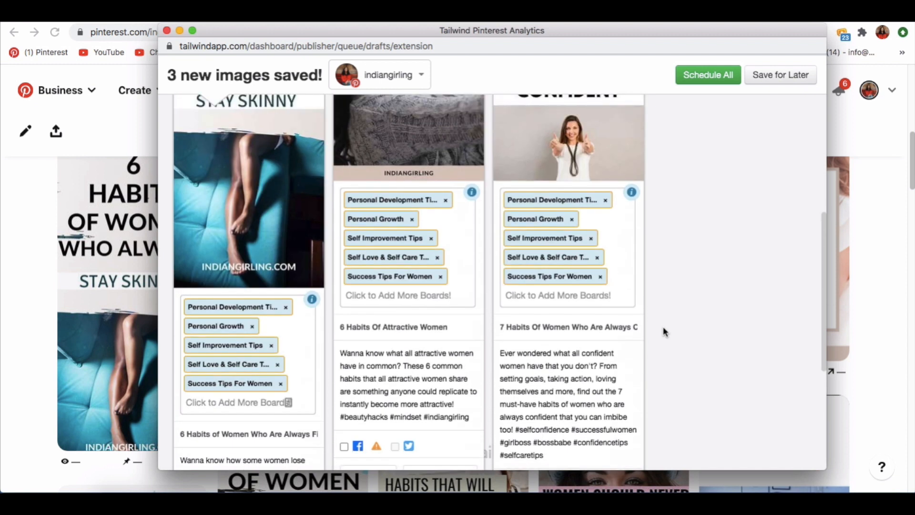
{"action": "scroll", "coordinate": [665, 332], "scroll_direction": "down", "scroll_amount": 10}
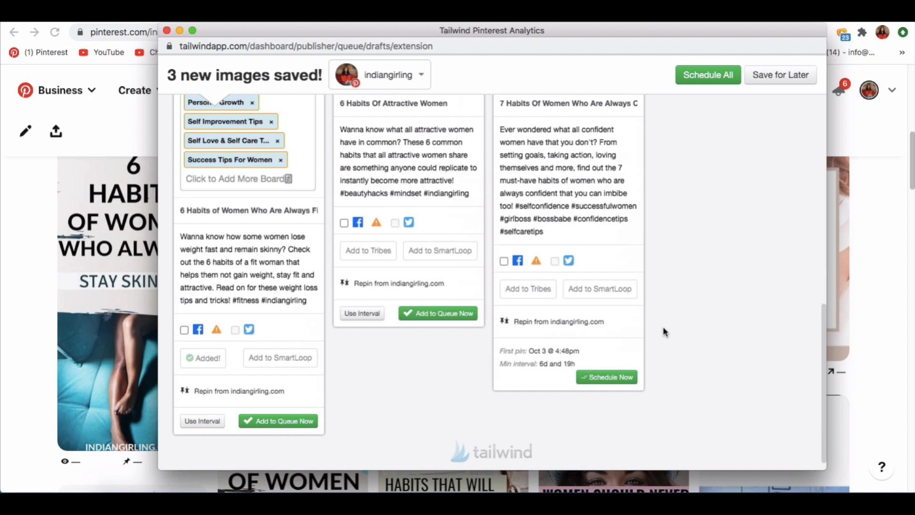
{"action": "scroll", "coordinate": [665, 332], "scroll_direction": "up", "scroll_amount": 3}
{"action": "scroll", "coordinate": [665, 332], "scroll_direction": "up", "scroll_amount": 15}
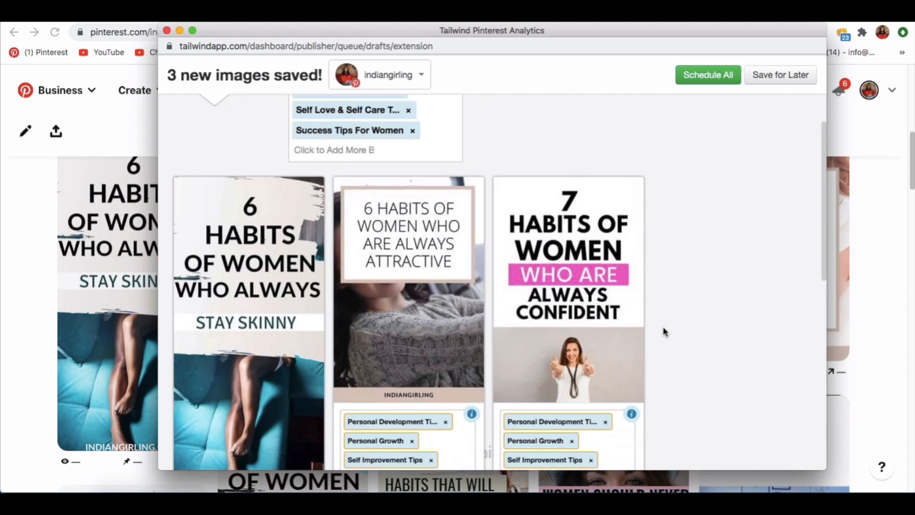
Schedule all three draft pins at once.
{"action": "scroll", "coordinate": [665, 332], "scroll_direction": "up", "scroll_amount": 4}
{"action": "left_click", "coordinate": [695, 81]}
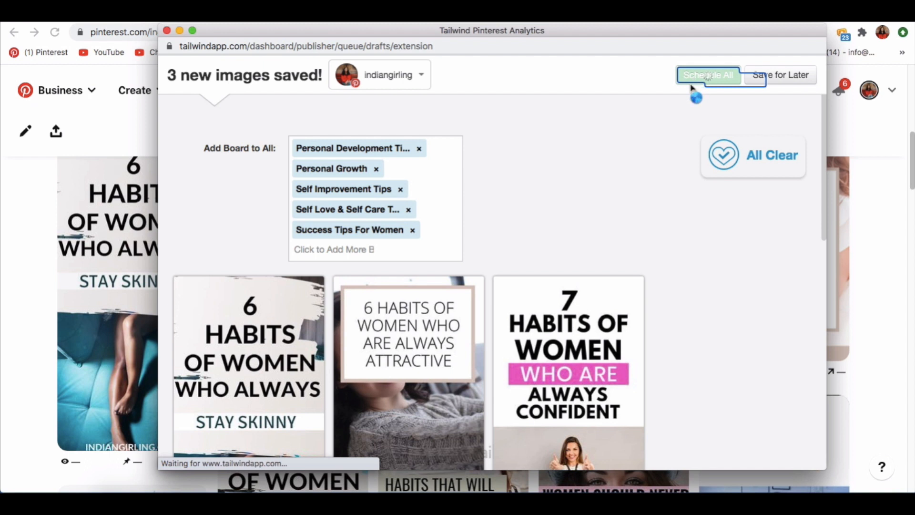
{"action": "left_click", "coordinate": [717, 75]}
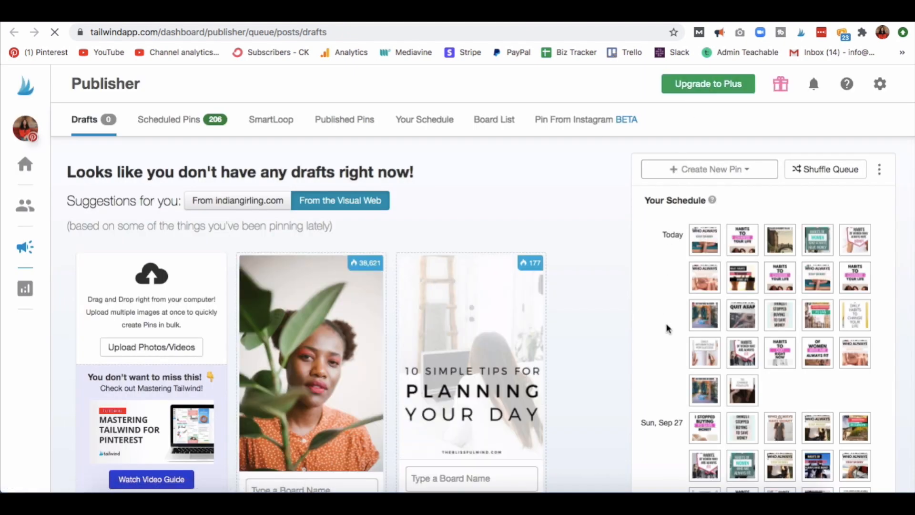
Examine the Publisher's schedule queue around Saturday, Oct 3 for the newly scheduled pins, including the days before it.
{"action": "scroll", "coordinate": [667, 328], "scroll_direction": "down", "scroll_amount": 5}
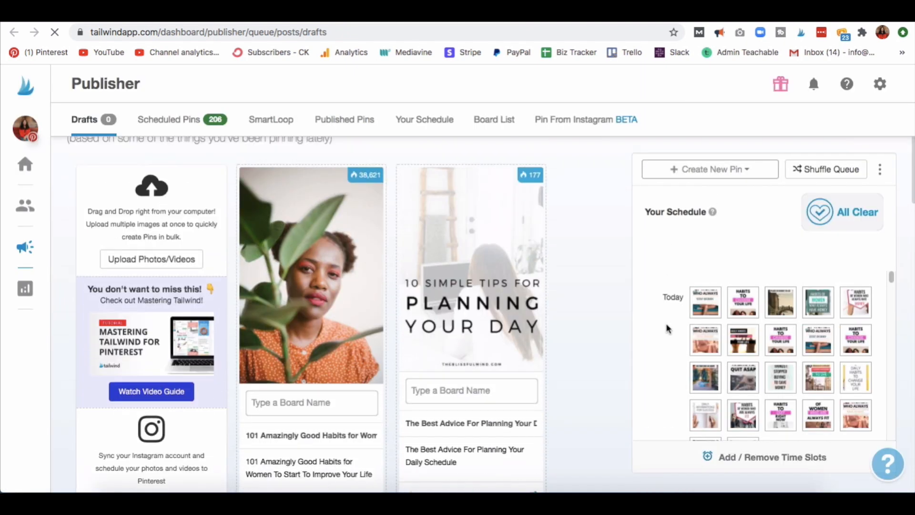
{"action": "scroll", "coordinate": [667, 328], "scroll_direction": "down", "scroll_amount": 10}
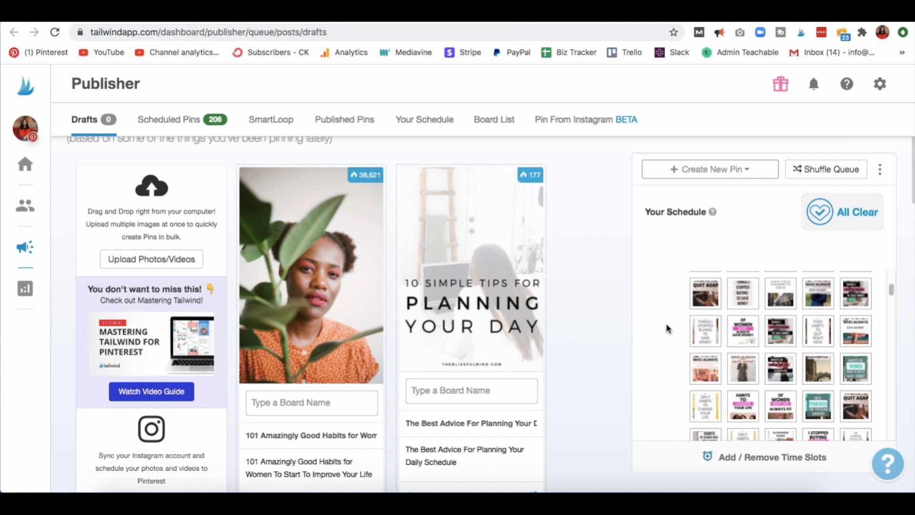
{"action": "scroll", "coordinate": [666, 328], "scroll_direction": "down", "scroll_amount": 5}
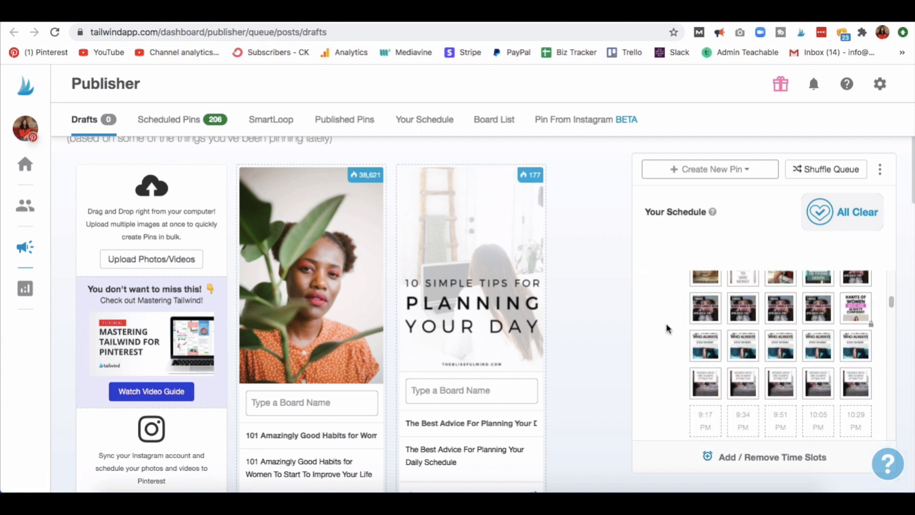
{"action": "scroll", "coordinate": [667, 328], "scroll_direction": "up", "scroll_amount": 3}
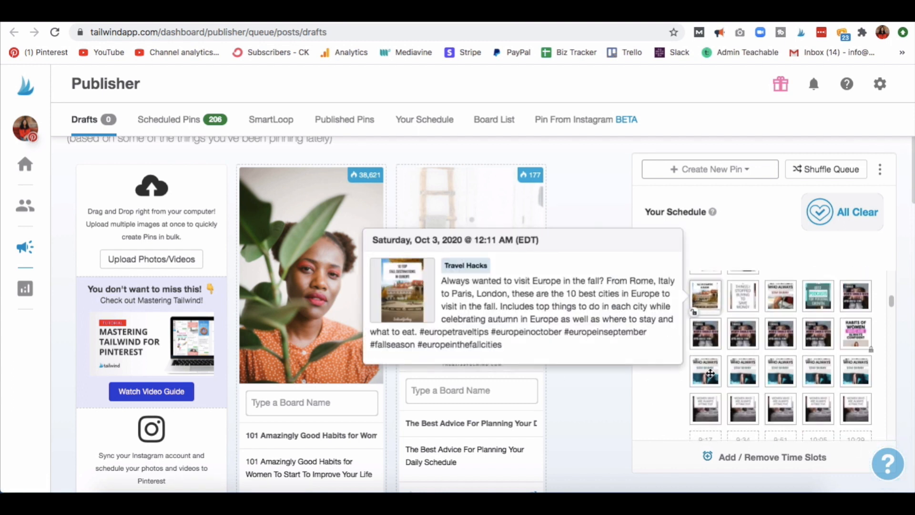
{"action": "mouse_move", "coordinate": [762, 369]}
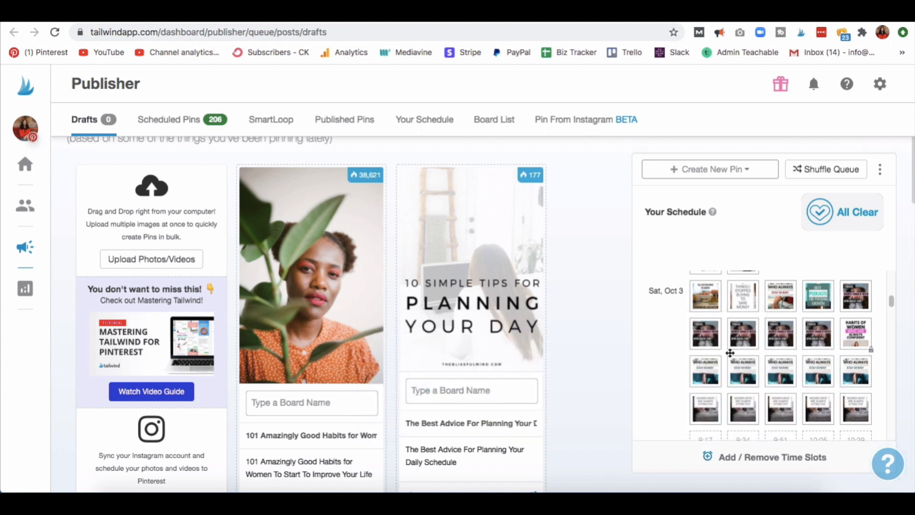
{"action": "scroll", "coordinate": [736, 362], "scroll_direction": "up", "scroll_amount": 5}
{"action": "scroll", "coordinate": [739, 366], "scroll_direction": "up", "scroll_amount": 8}
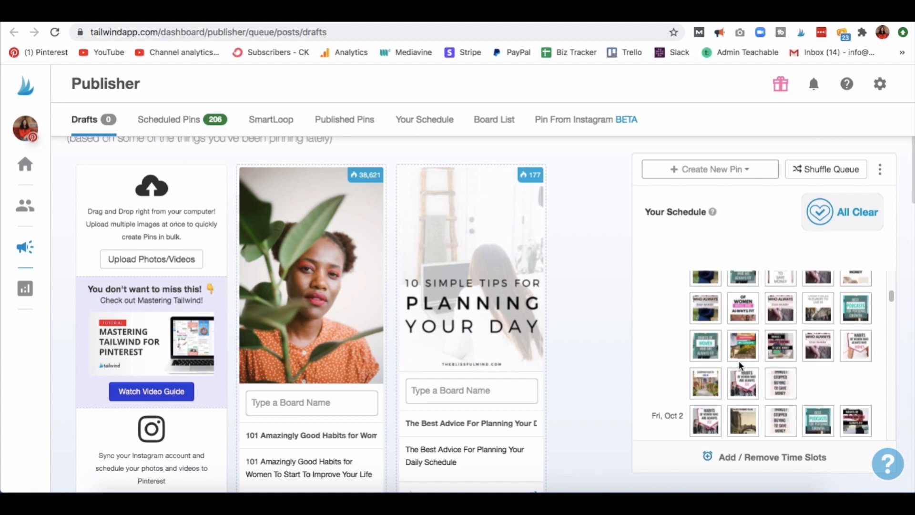
{"action": "scroll", "coordinate": [739, 366], "scroll_direction": "up", "scroll_amount": 2}
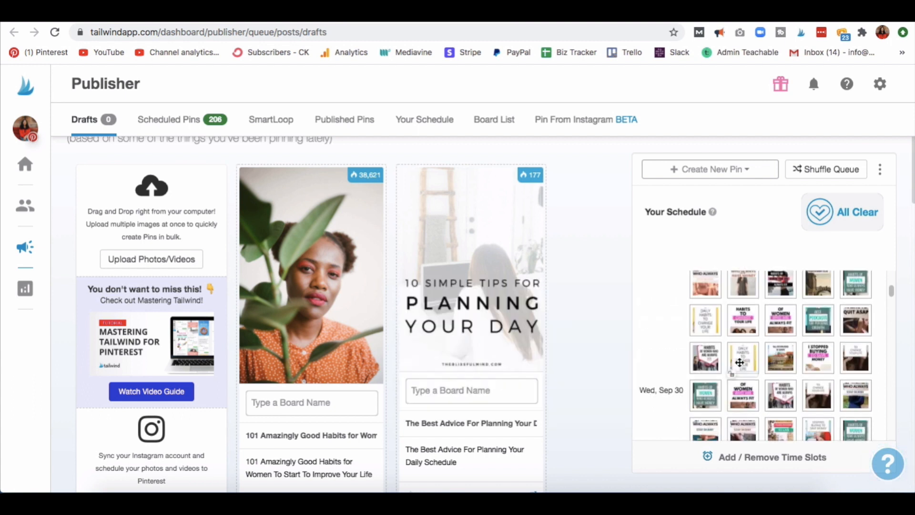
Shuffle the publishing queue and check the new pin order from Wednesday, Sep 30 to Friday, Oct 2.
{"action": "left_click", "coordinate": [822, 170]}
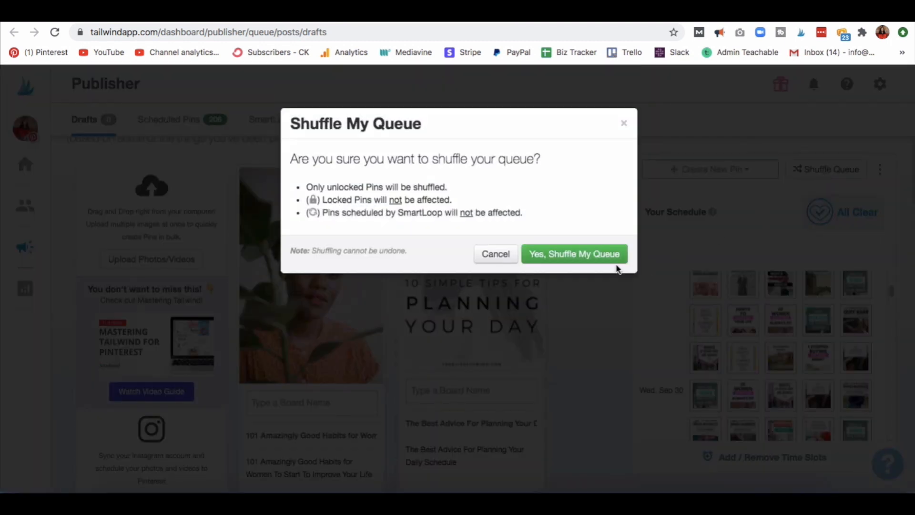
{"action": "left_click", "coordinate": [595, 255]}
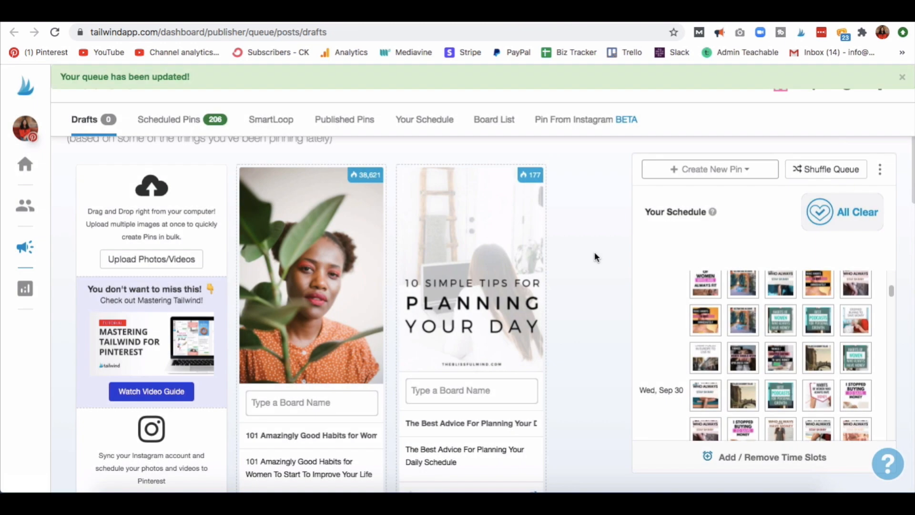
{"action": "scroll", "coordinate": [661, 313], "scroll_direction": "down", "scroll_amount": 5}
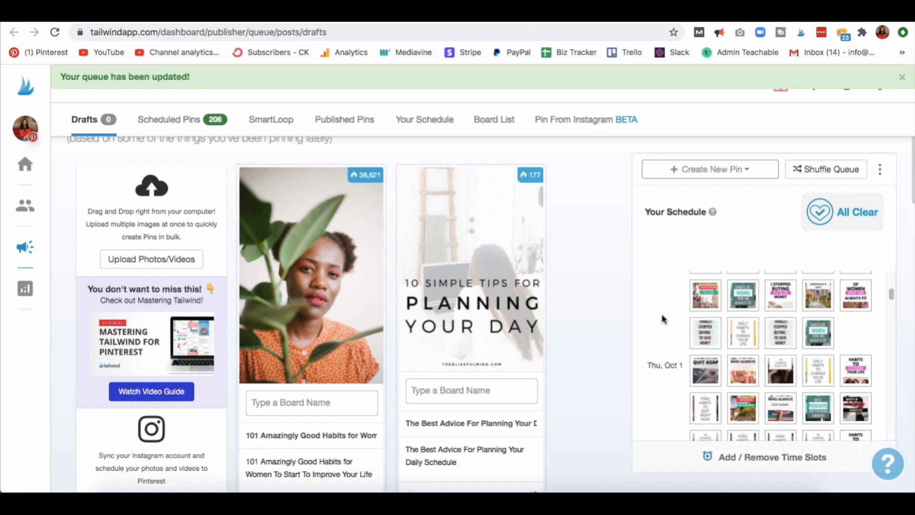
{"action": "scroll", "coordinate": [661, 314], "scroll_direction": "down", "scroll_amount": 2}
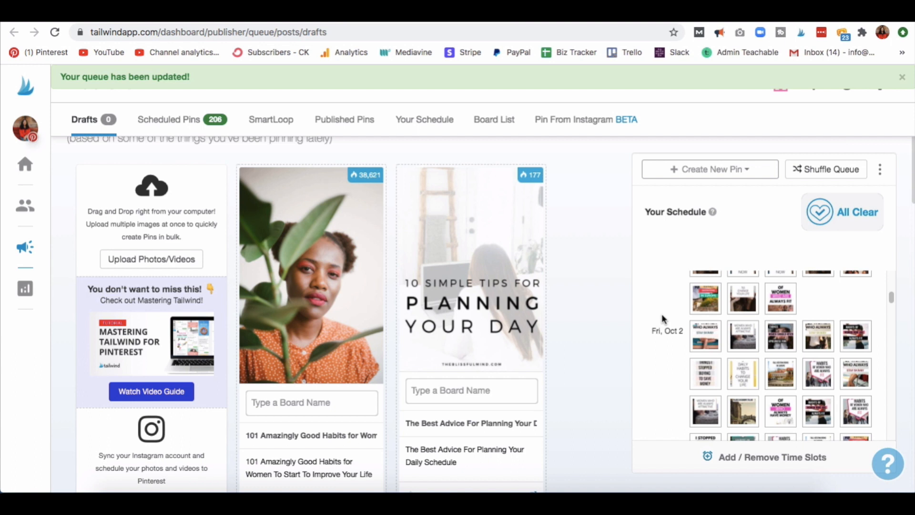
Shuffle the queue a second time and review the rearranged pins around Saturday, Oct 3.
{"action": "left_click", "coordinate": [823, 169]}
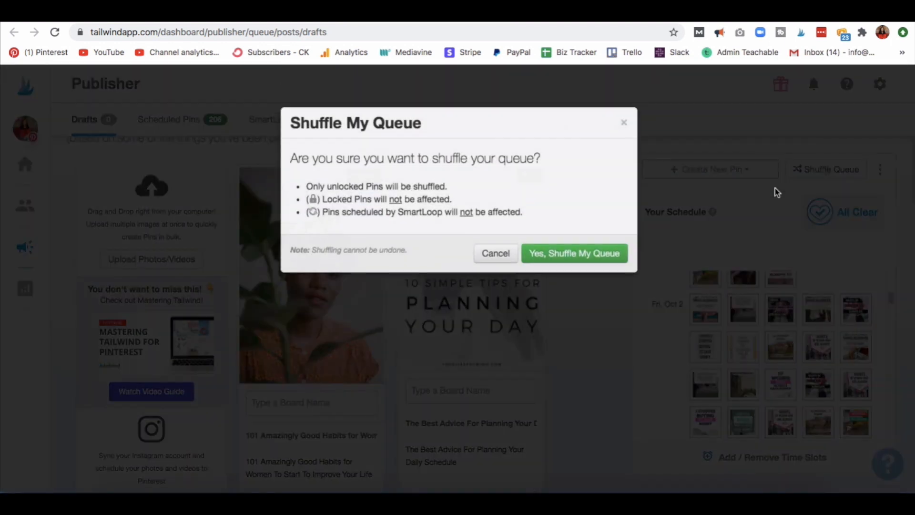
{"action": "left_click", "coordinate": [574, 256]}
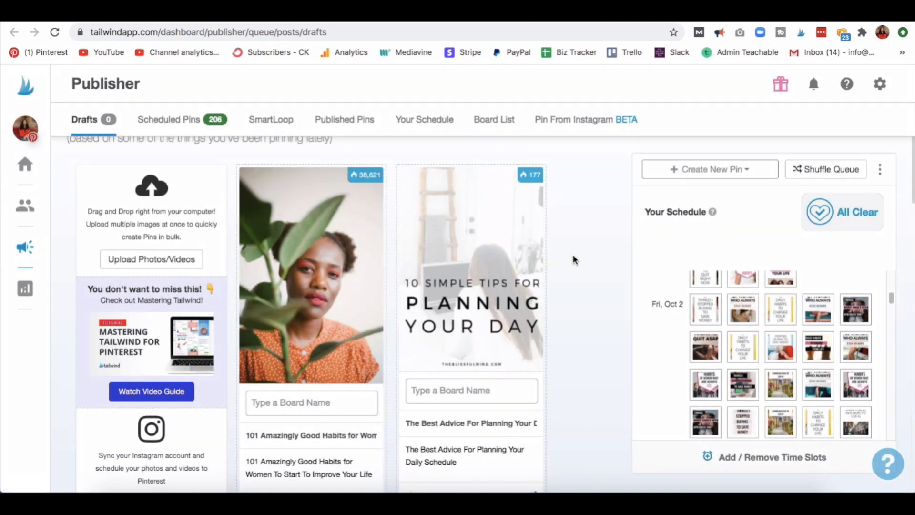
{"action": "scroll", "coordinate": [671, 365], "scroll_direction": "down", "scroll_amount": 6}
{"action": "scroll", "coordinate": [671, 366], "scroll_direction": "up", "scroll_amount": 1}
{"action": "scroll", "coordinate": [671, 362], "scroll_direction": "up", "scroll_amount": 3}
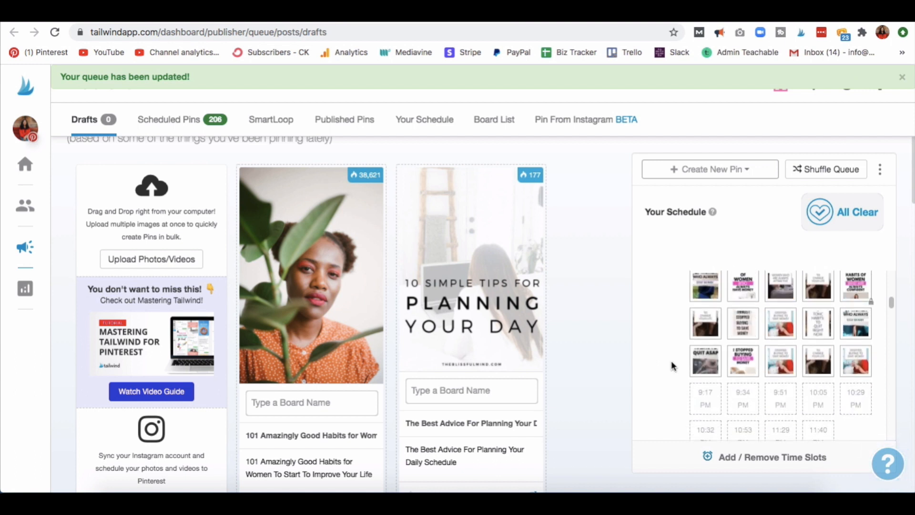
{"action": "scroll", "coordinate": [670, 366], "scroll_direction": "up", "scroll_amount": 1}
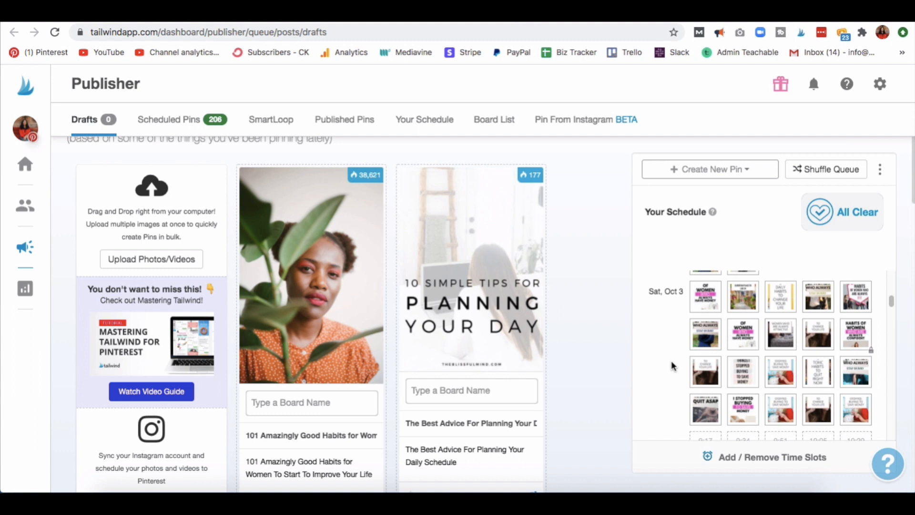
{"action": "scroll", "coordinate": [671, 364], "scroll_direction": "up", "scroll_amount": 5}
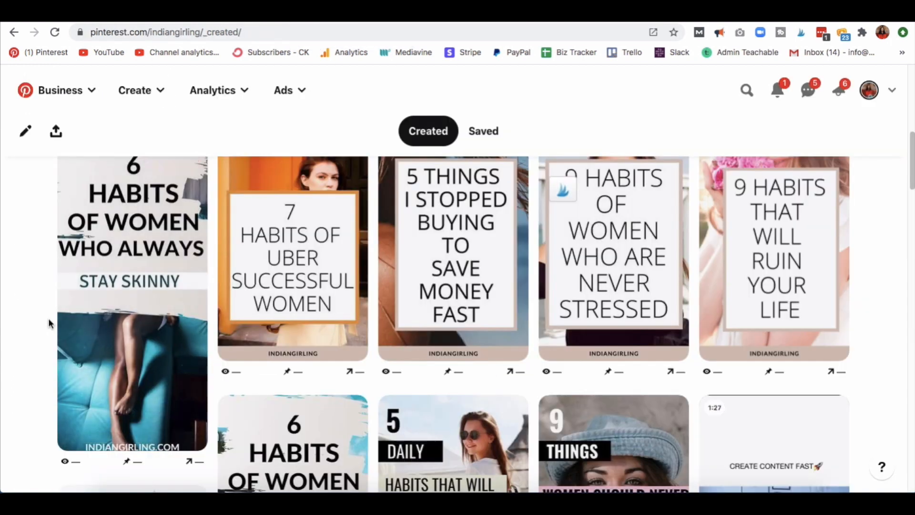
Look through the created pins on the Pinterest profile.
{"action": "scroll", "coordinate": [49, 318], "scroll_direction": "down", "scroll_amount": 10}
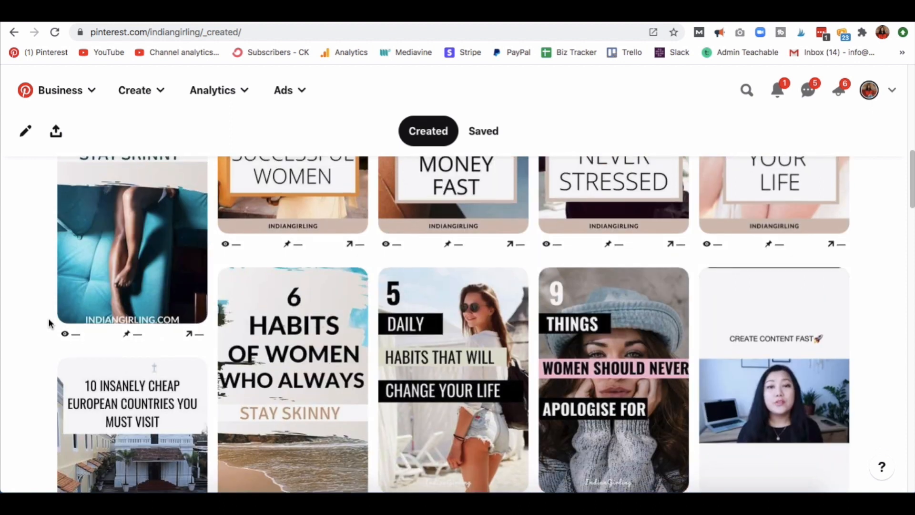
{"action": "scroll", "coordinate": [49, 319], "scroll_direction": "down", "scroll_amount": 2}
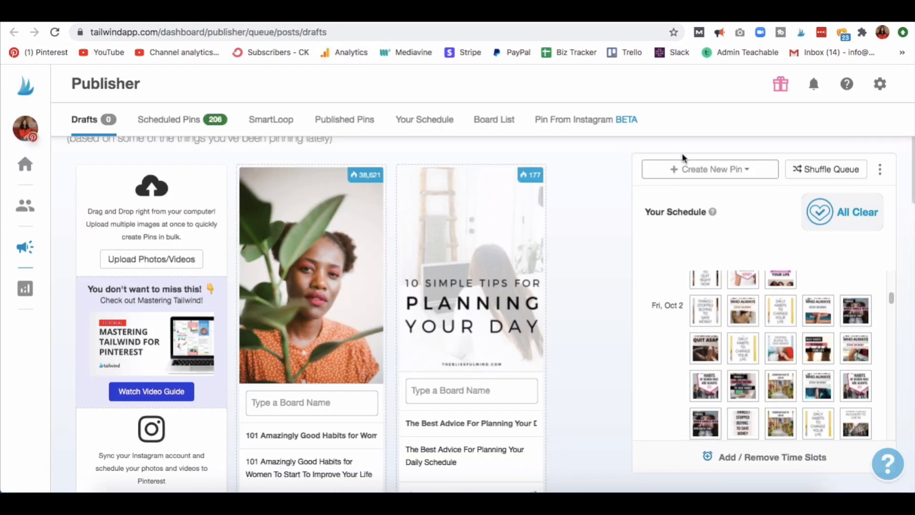
In Tailwind's Publisher, view the options for creating a new pin and the list of scheduled pins.
{"action": "left_click", "coordinate": [705, 170]}
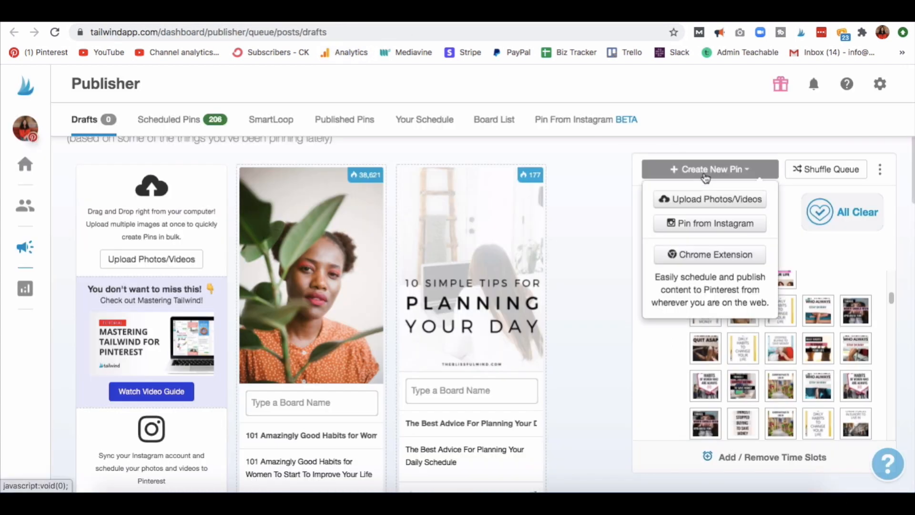
{"action": "left_click", "coordinate": [606, 235]}
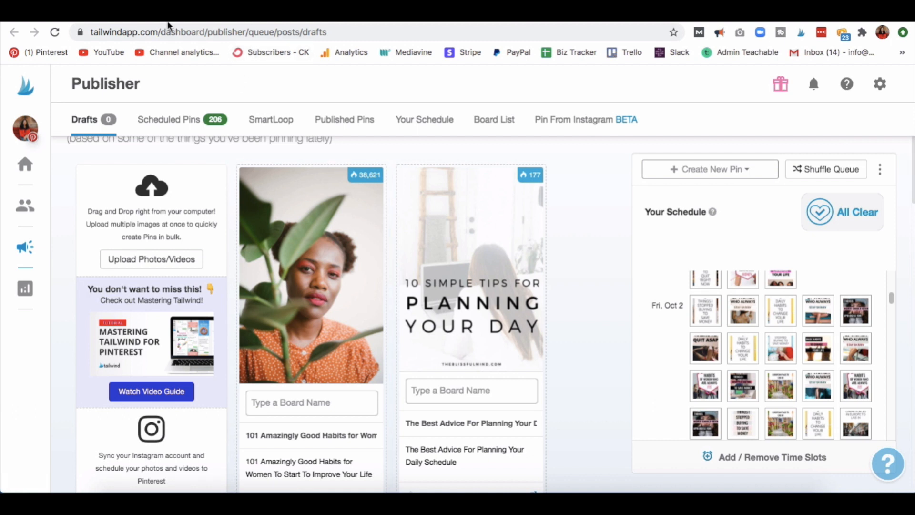
{"action": "left_click", "coordinate": [200, 119]}
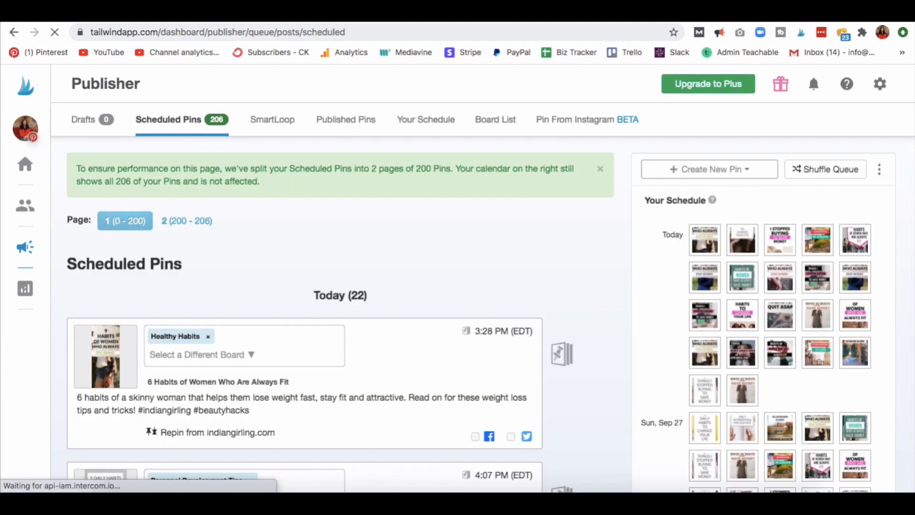
Switch to the Pinterest profile, open a "150 Pinterest Group Boards" pin and look over its details.
{"action": "left_click", "coordinate": [209, 14]}
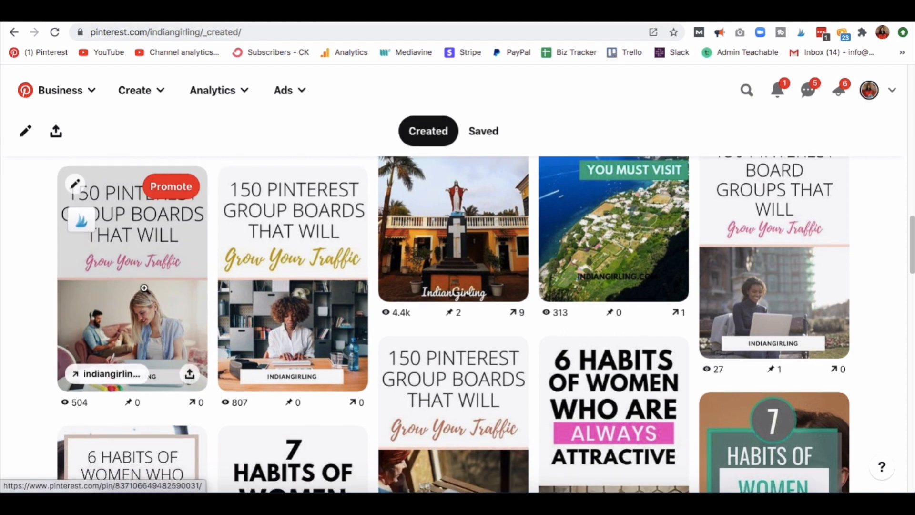
{"action": "left_click", "coordinate": [145, 292]}
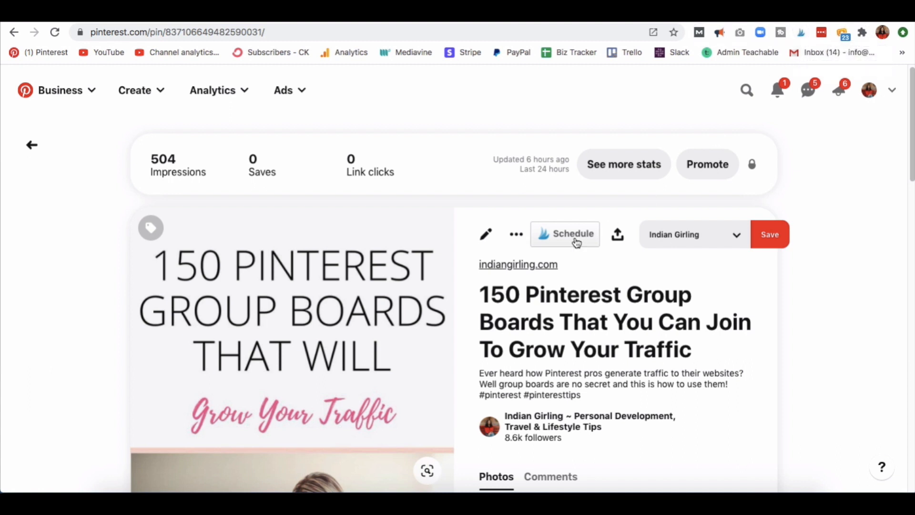
{"action": "scroll", "coordinate": [584, 348], "scroll_direction": "down", "scroll_amount": 2}
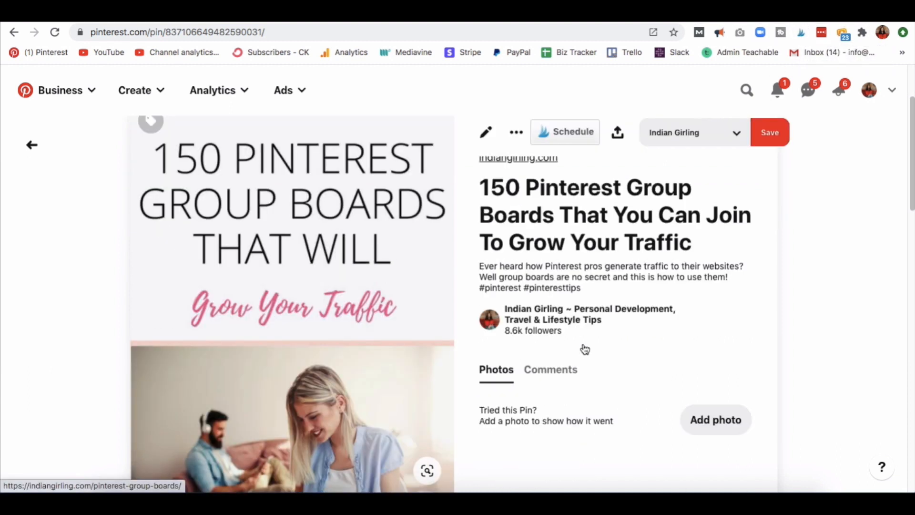
{"action": "scroll", "coordinate": [583, 345], "scroll_direction": "down", "scroll_amount": 6}
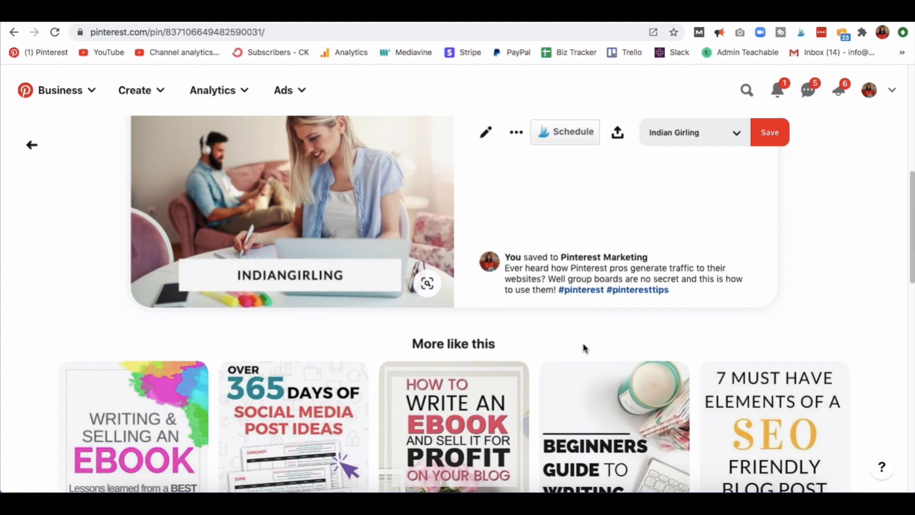
{"action": "scroll", "coordinate": [583, 345], "scroll_direction": "up", "scroll_amount": 3}
{"action": "scroll", "coordinate": [582, 342], "scroll_direction": "up", "scroll_amount": 2}
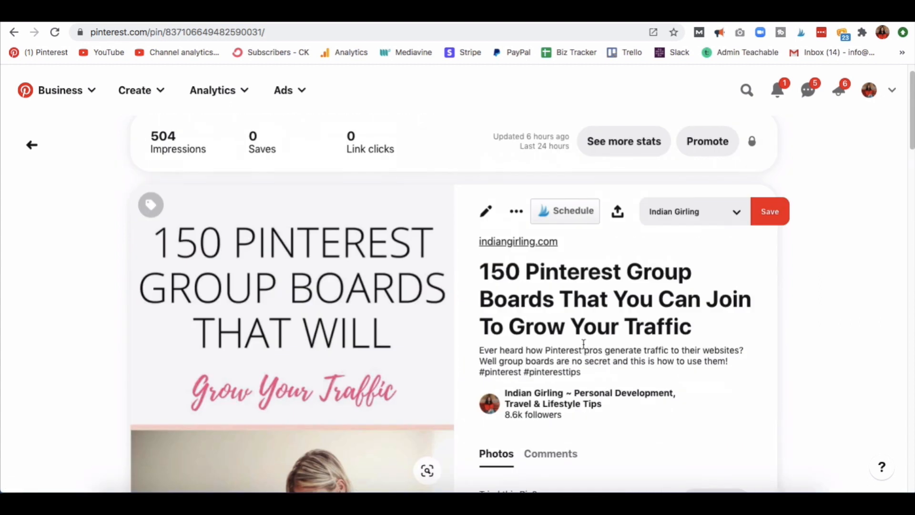
Send the group-boards pin to Tailwind for scheduling and look over its draft.
{"action": "left_click", "coordinate": [573, 214]}
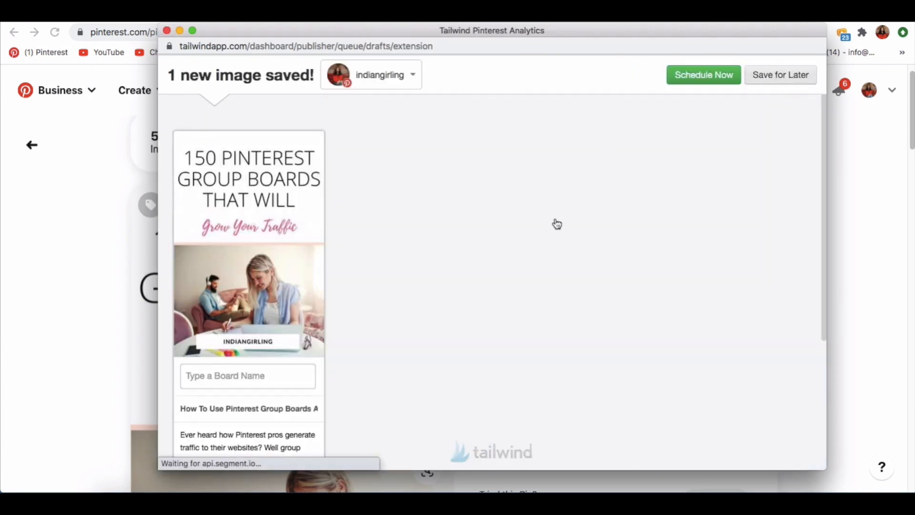
{"action": "left_click_drag", "start_coordinate": [514, 37], "coordinate": [514, 52]}
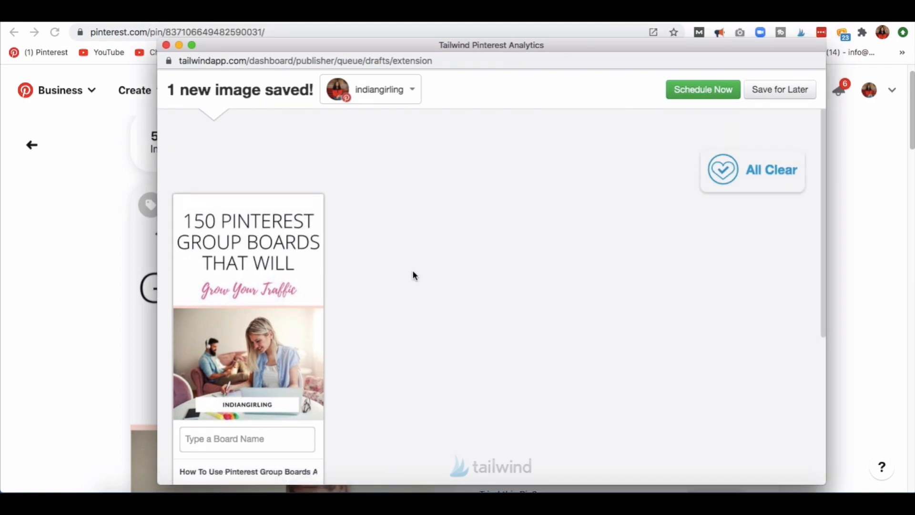
{"action": "scroll", "coordinate": [412, 272], "scroll_direction": "down", "scroll_amount": 3}
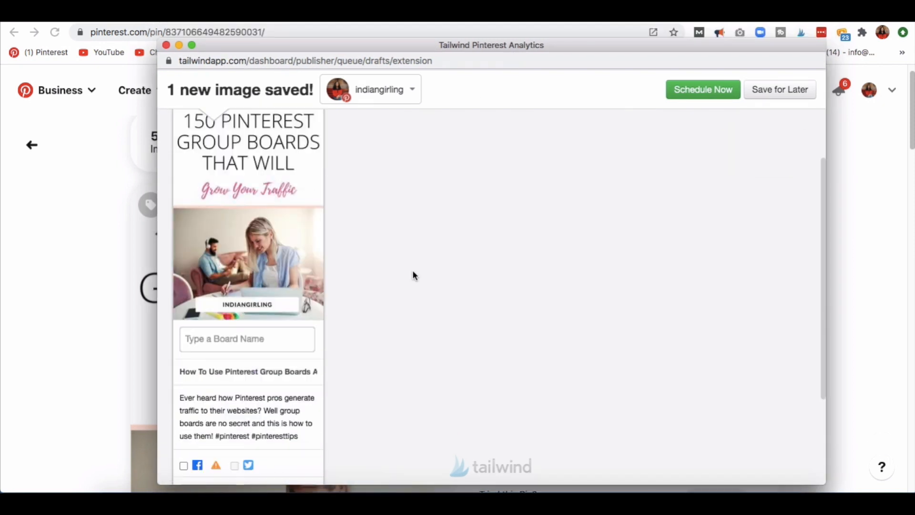
{"action": "left_click", "coordinate": [193, 46]}
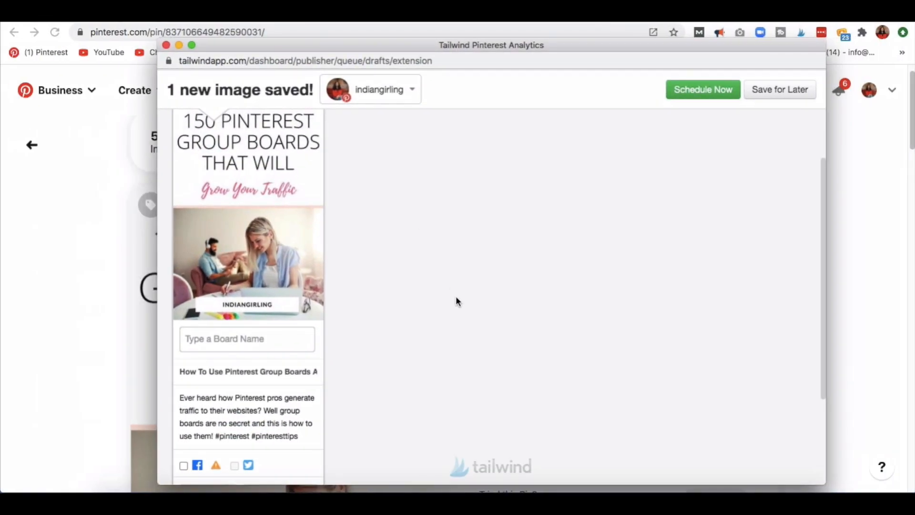
{"action": "scroll", "coordinate": [456, 301], "scroll_direction": "down", "scroll_amount": 3}
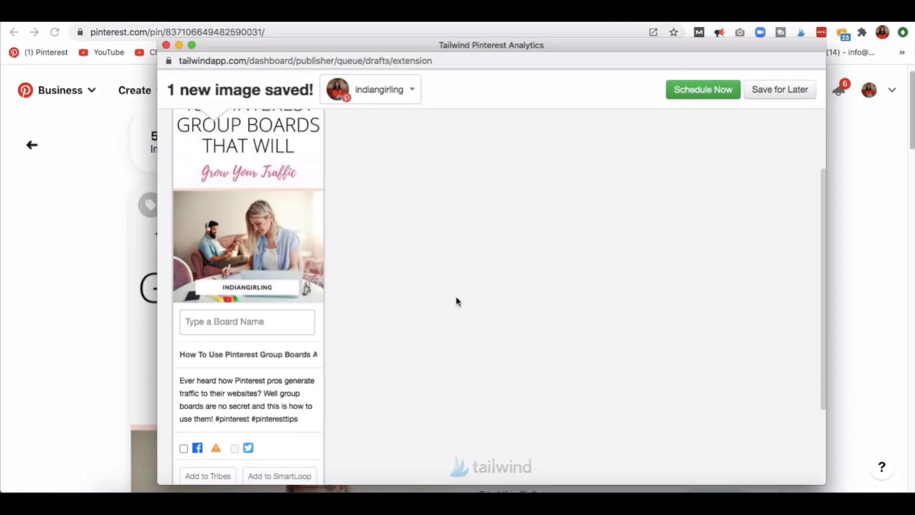
{"action": "scroll", "coordinate": [456, 298], "scroll_direction": "down", "scroll_amount": 5}
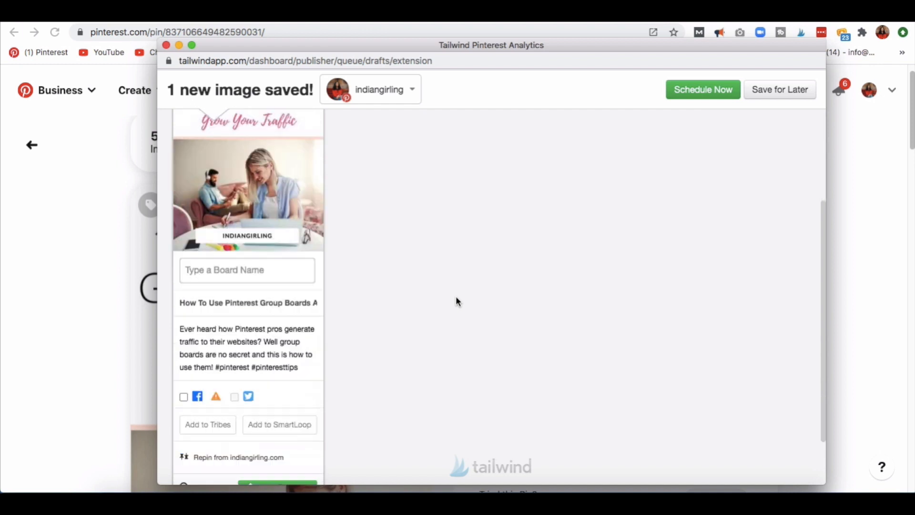
Assign the MARKETING board list to the group-boards draft and remove the Instagram Marketing board from it.
{"action": "left_click", "coordinate": [228, 200]}
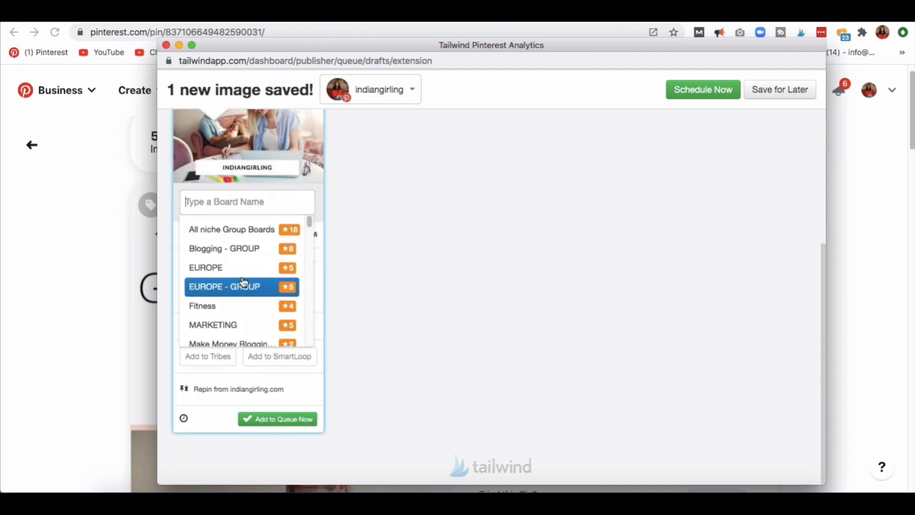
{"action": "scroll", "coordinate": [248, 310], "scroll_direction": "down", "scroll_amount": 1}
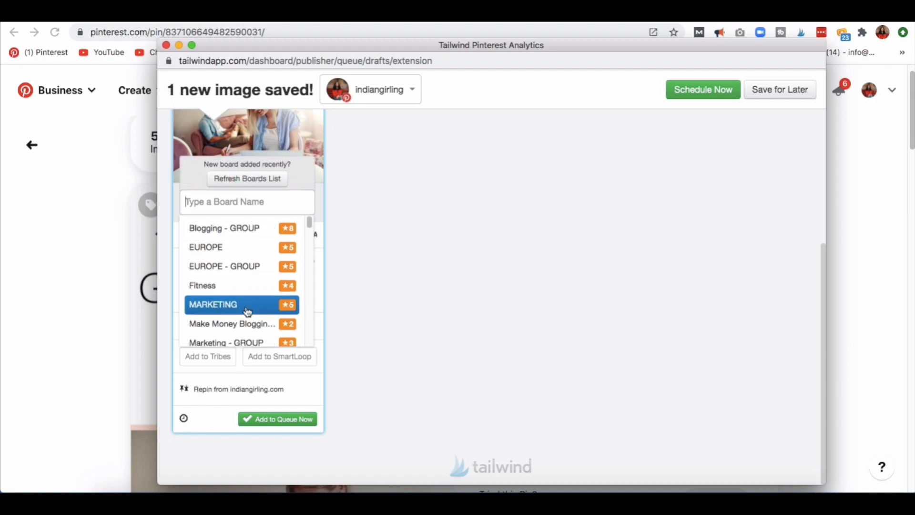
{"action": "left_click", "coordinate": [247, 311]}
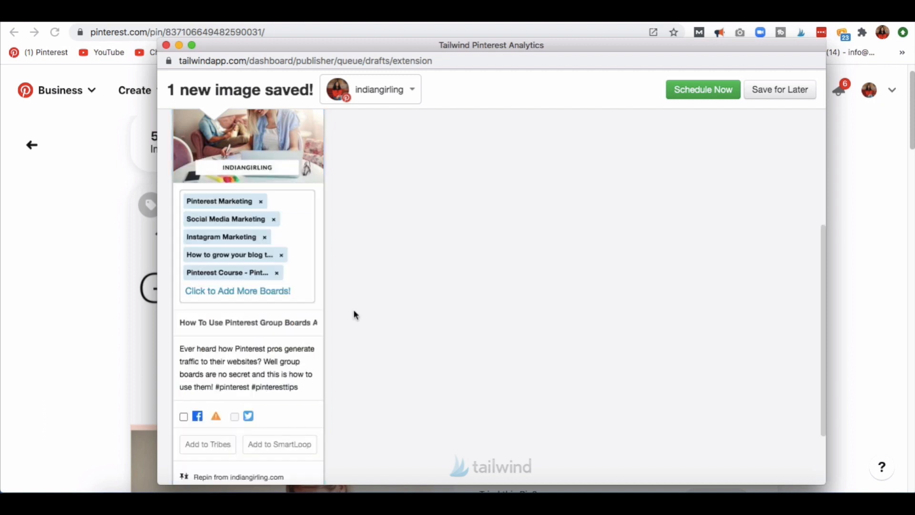
{"action": "scroll", "coordinate": [353, 315], "scroll_direction": "up", "scroll_amount": 5}
{"action": "scroll", "coordinate": [355, 314], "scroll_direction": "up", "scroll_amount": 1}
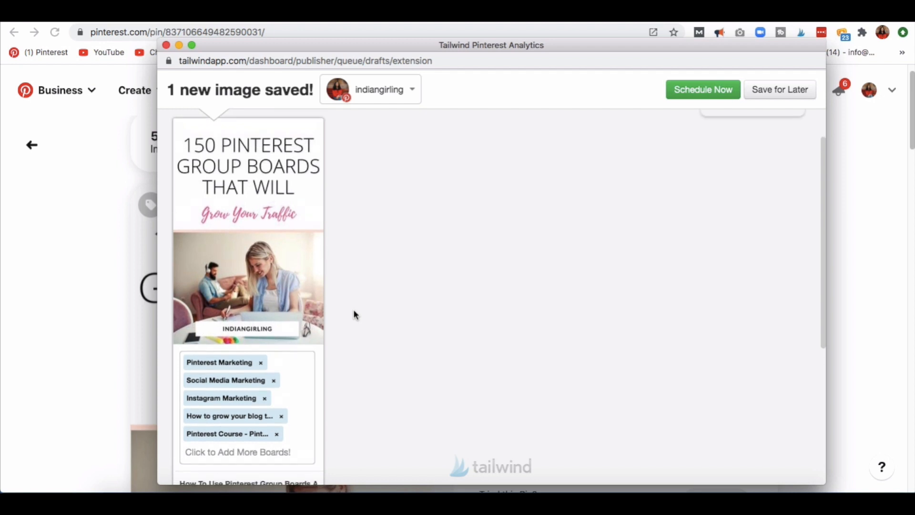
{"action": "scroll", "coordinate": [355, 314], "scroll_direction": "down", "scroll_amount": 5}
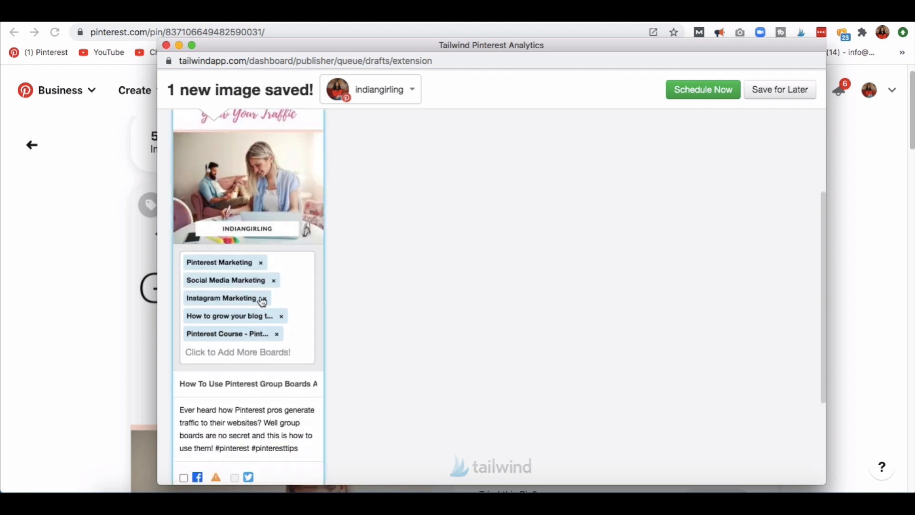
{"action": "left_click", "coordinate": [265, 299]}
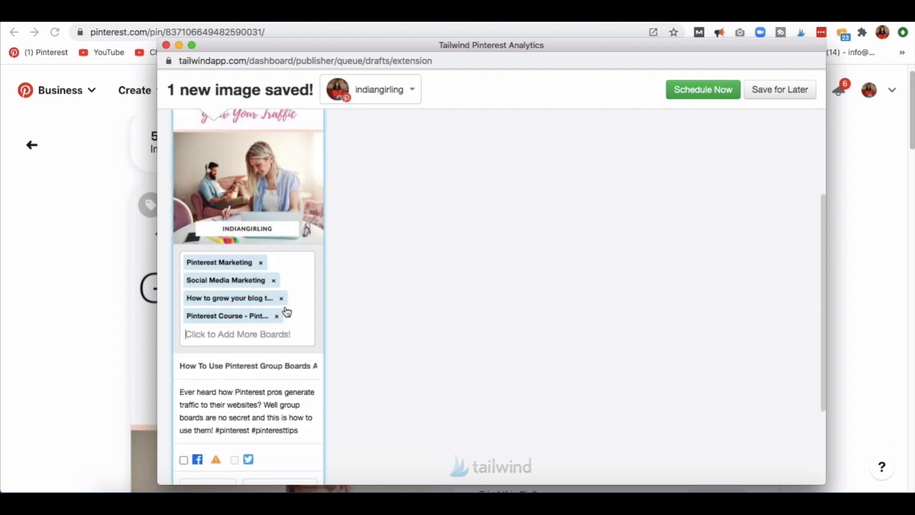
Choose the tribes Bloggers Supporting Bloggers, Blogging & Social Media Pins and Blogging + Income Tips, Strategies for the group-boards draft.
{"action": "scroll", "coordinate": [342, 301], "scroll_direction": "up", "scroll_amount": 1}
{"action": "scroll", "coordinate": [341, 302], "scroll_direction": "up", "scroll_amount": 4}
{"action": "scroll", "coordinate": [341, 302], "scroll_direction": "down", "scroll_amount": 11}
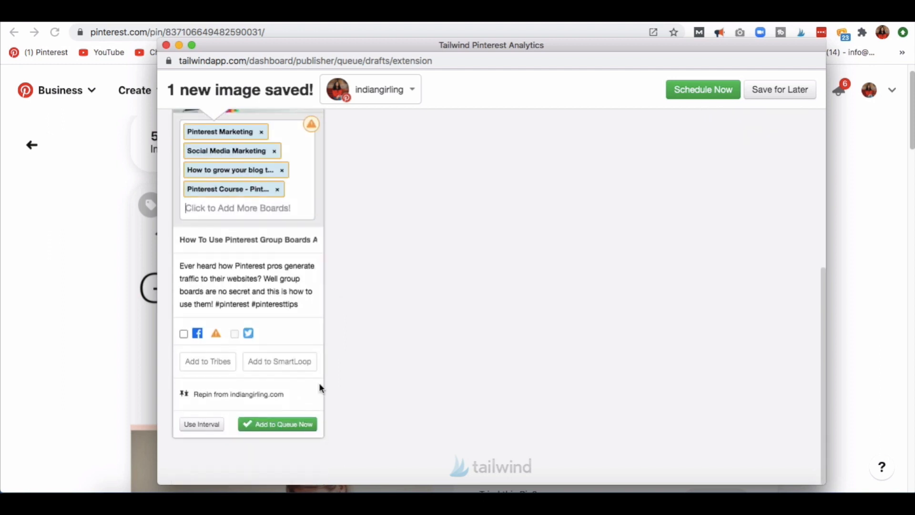
{"action": "left_click", "coordinate": [223, 364]}
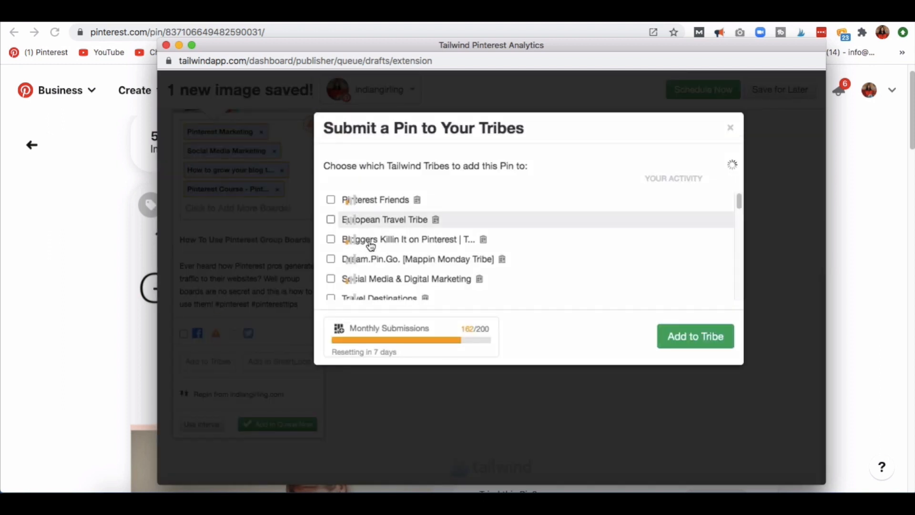
{"action": "scroll", "coordinate": [374, 269], "scroll_direction": "down", "scroll_amount": 3}
{"action": "left_click", "coordinate": [330, 222]}
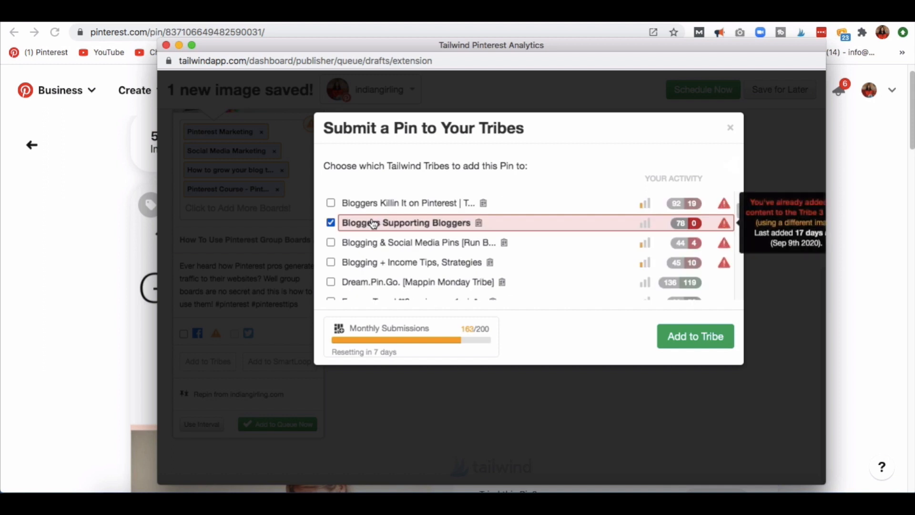
{"action": "left_click", "coordinate": [374, 224]}
{"action": "left_click", "coordinate": [389, 265]}
{"action": "scroll", "coordinate": [388, 250], "scroll_direction": "down", "scroll_amount": 1}
{"action": "left_click", "coordinate": [392, 238]}
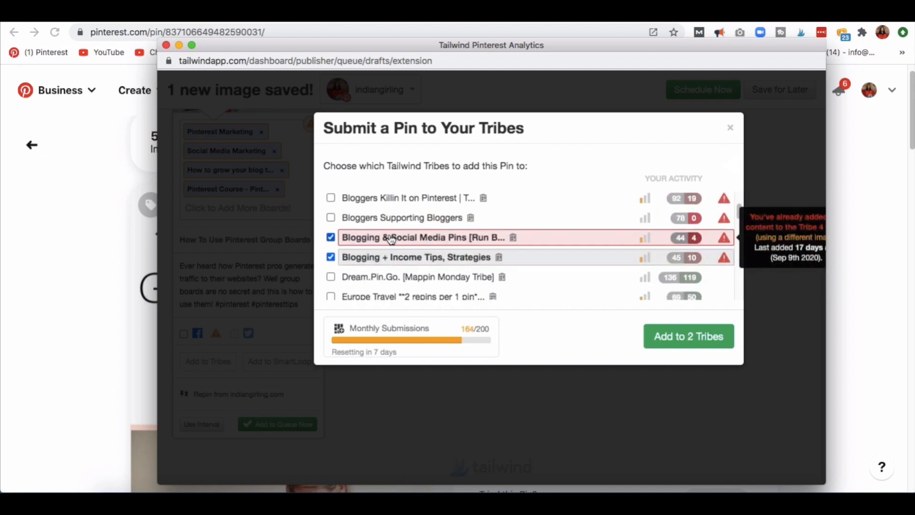
{"action": "left_click", "coordinate": [389, 217]}
Also choose the HerPaperRoute Blogging Hive and Marketing Advice for Creatorpreneur tribes, and submit the pin to all five tribes.
{"action": "scroll", "coordinate": [403, 261], "scroll_direction": "down", "scroll_amount": 3}
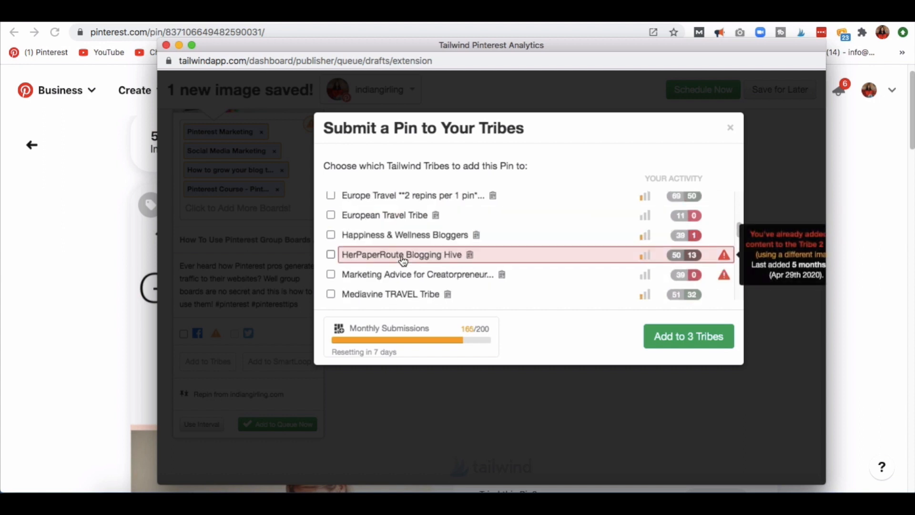
{"action": "left_click", "coordinate": [403, 257]}
{"action": "left_click", "coordinate": [412, 274]}
{"action": "scroll", "coordinate": [410, 272], "scroll_direction": "down", "scroll_amount": 1}
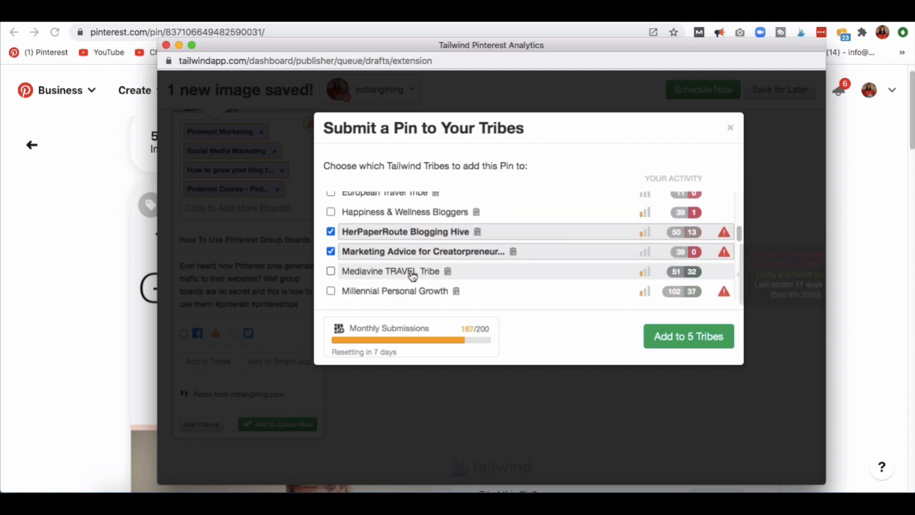
{"action": "left_click", "coordinate": [689, 336]}
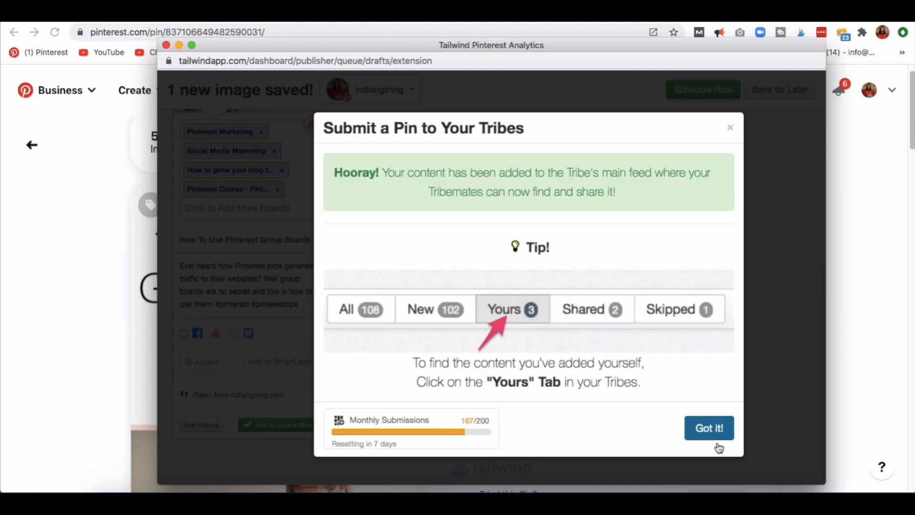
{"action": "left_click", "coordinate": [717, 434]}
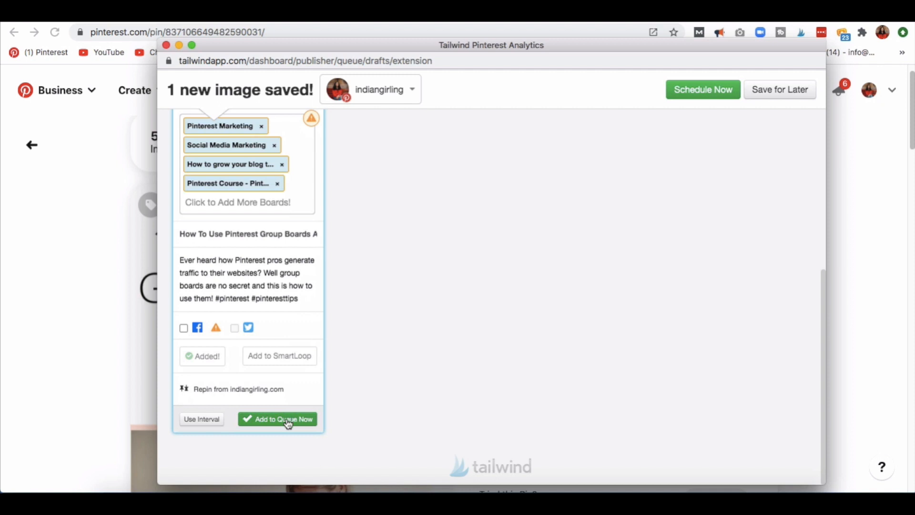
Add the group-boards draft to the queue and close the scheduling window.
{"action": "left_click", "coordinate": [288, 422]}
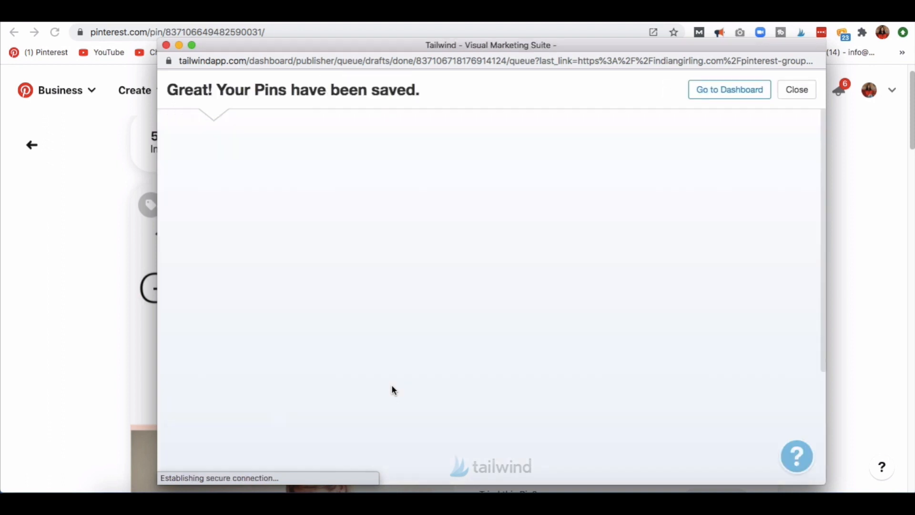
{"action": "left_click", "coordinate": [793, 96]}
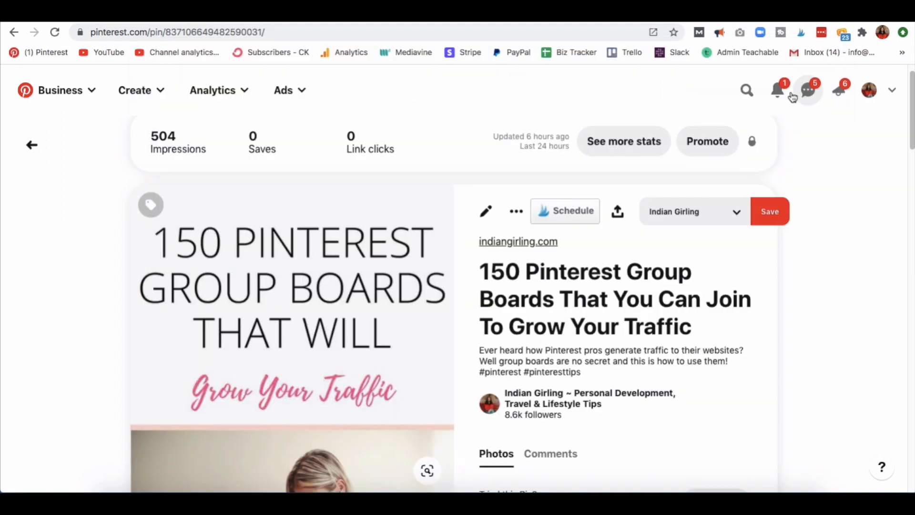
Switch to Tailwind's Publisher, find the newly queued group-boards pins in the schedule and view the details of the last one.
{"action": "left_click", "coordinate": [295, 18]}
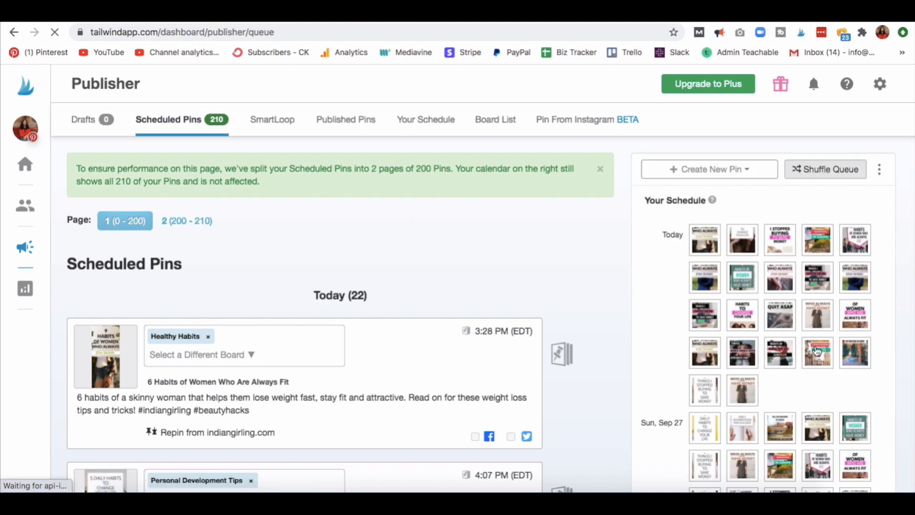
{"action": "scroll", "coordinate": [816, 346], "scroll_direction": "down", "scroll_amount": 2}
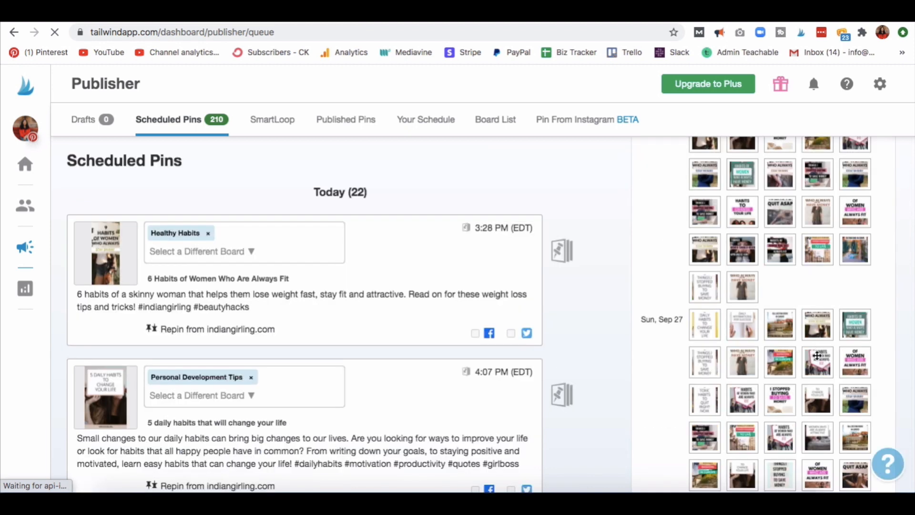
{"action": "scroll", "coordinate": [816, 355], "scroll_direction": "down", "scroll_amount": 2}
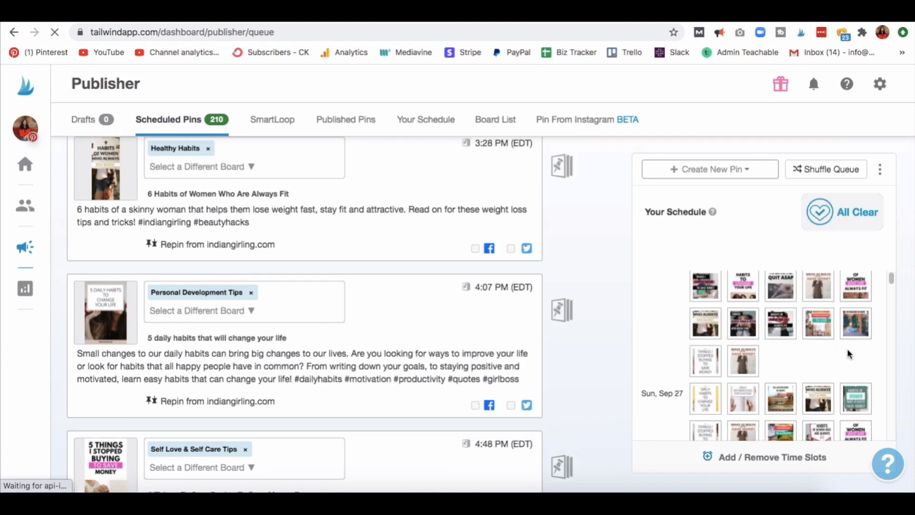
{"action": "scroll", "coordinate": [849, 354], "scroll_direction": "down", "scroll_amount": 2}
{"action": "scroll", "coordinate": [848, 354], "scroll_direction": "down", "scroll_amount": 3}
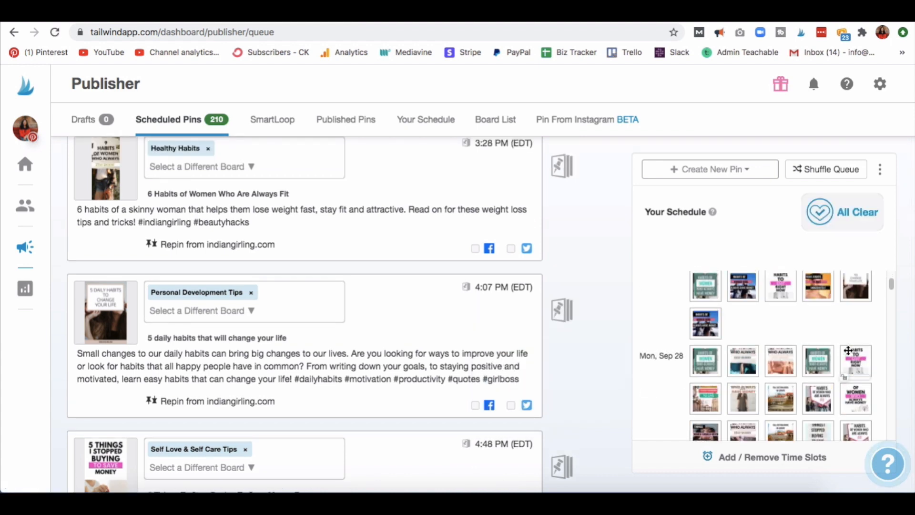
{"action": "scroll", "coordinate": [848, 350], "scroll_direction": "down", "scroll_amount": 5}
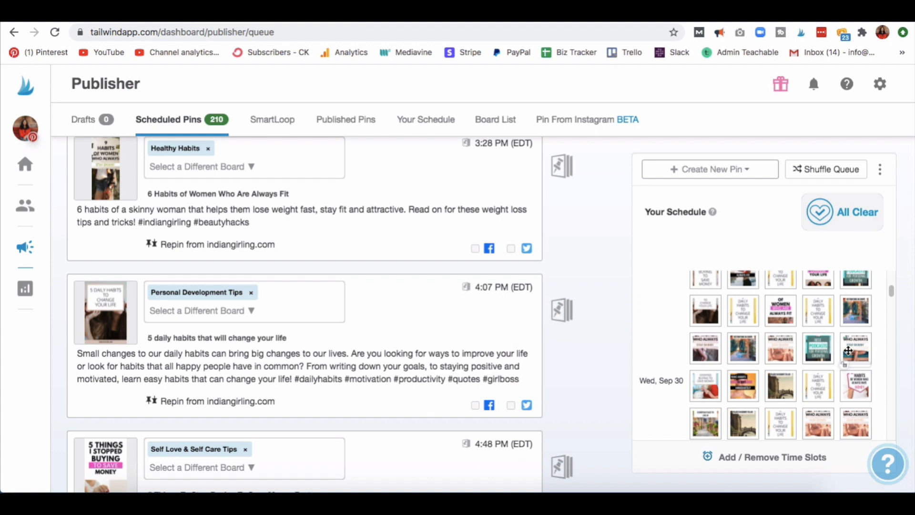
{"action": "scroll", "coordinate": [848, 351], "scroll_direction": "down", "scroll_amount": 3}
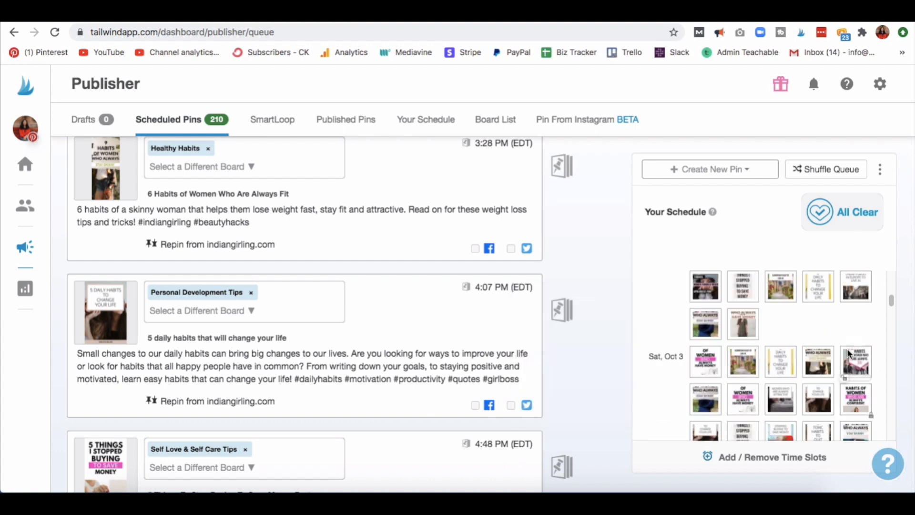
{"action": "scroll", "coordinate": [848, 353], "scroll_direction": "down", "scroll_amount": 3}
{"action": "scroll", "coordinate": [847, 351], "scroll_direction": "up", "scroll_amount": 1}
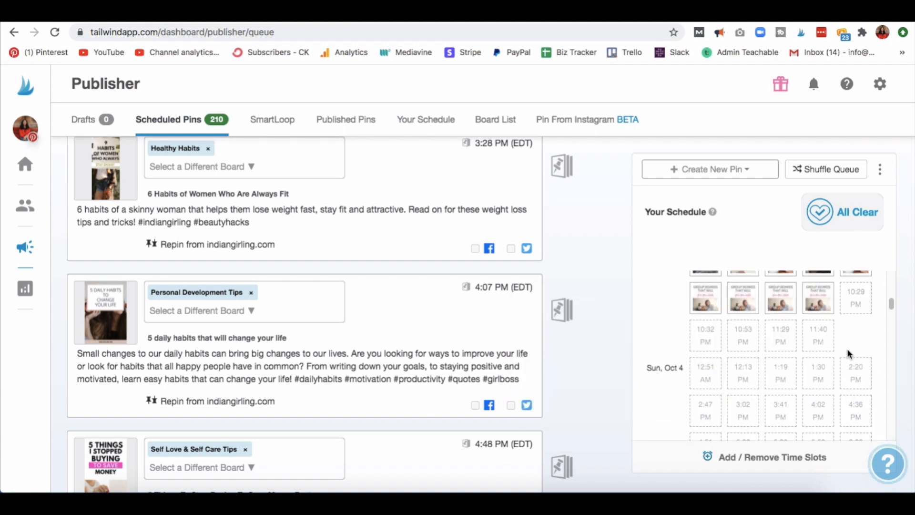
{"action": "mouse_move", "coordinate": [807, 293]}
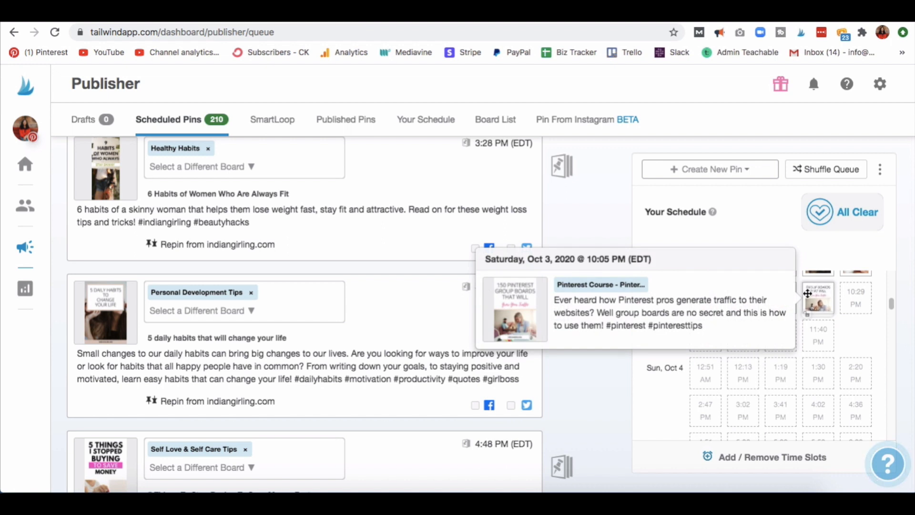
Shuffle the pin queue and look over the reordered schedule.
{"action": "left_click", "coordinate": [808, 171]}
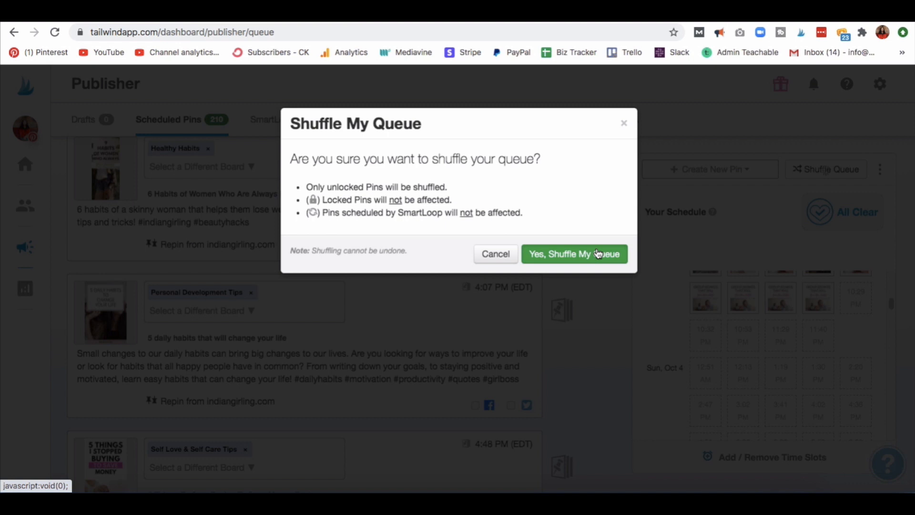
{"action": "left_click", "coordinate": [598, 253]}
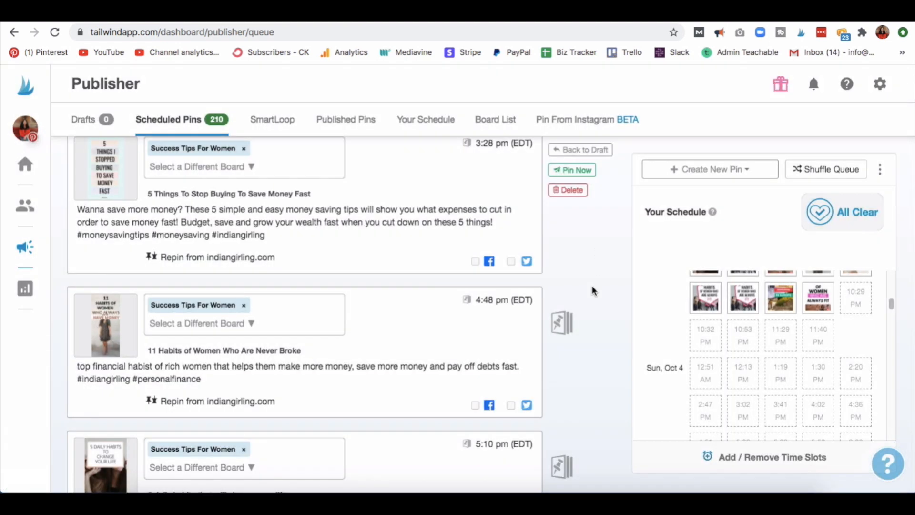
{"action": "scroll", "coordinate": [592, 291], "scroll_direction": "up", "scroll_amount": 5}
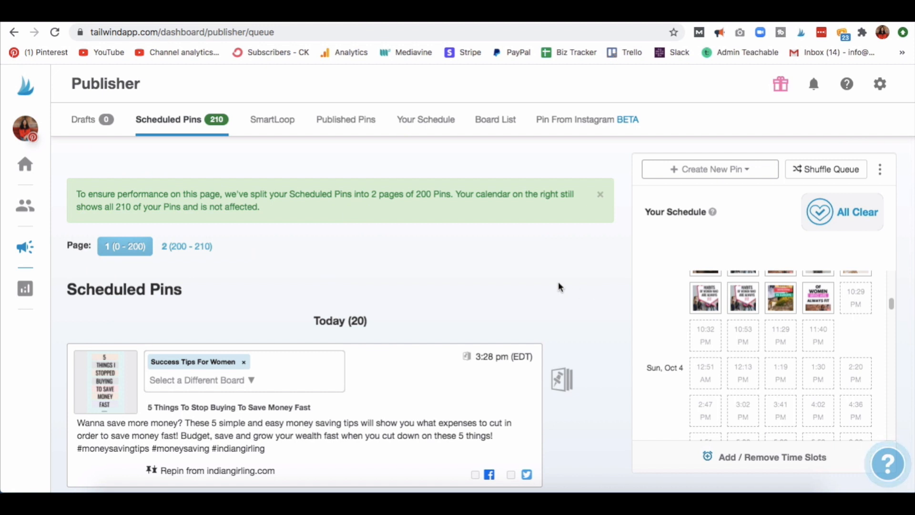
{"action": "scroll", "coordinate": [684, 307], "scroll_direction": "up", "scroll_amount": 3}
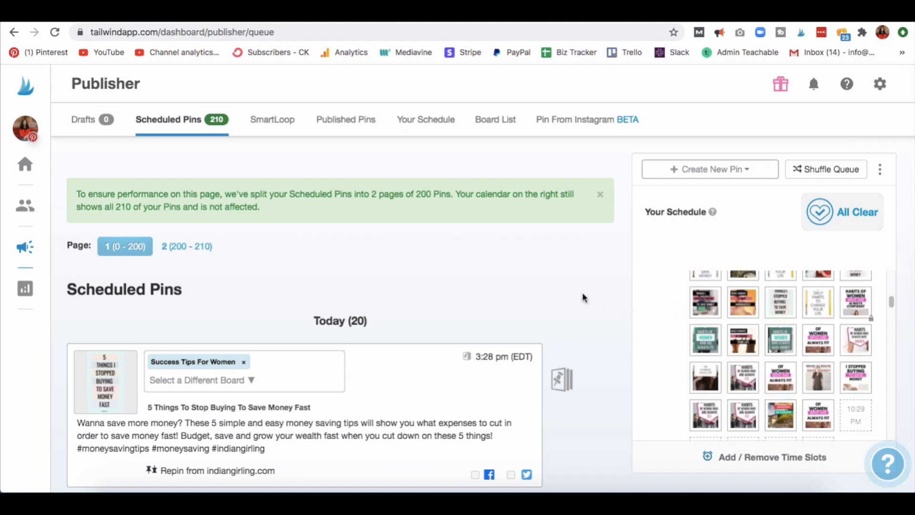